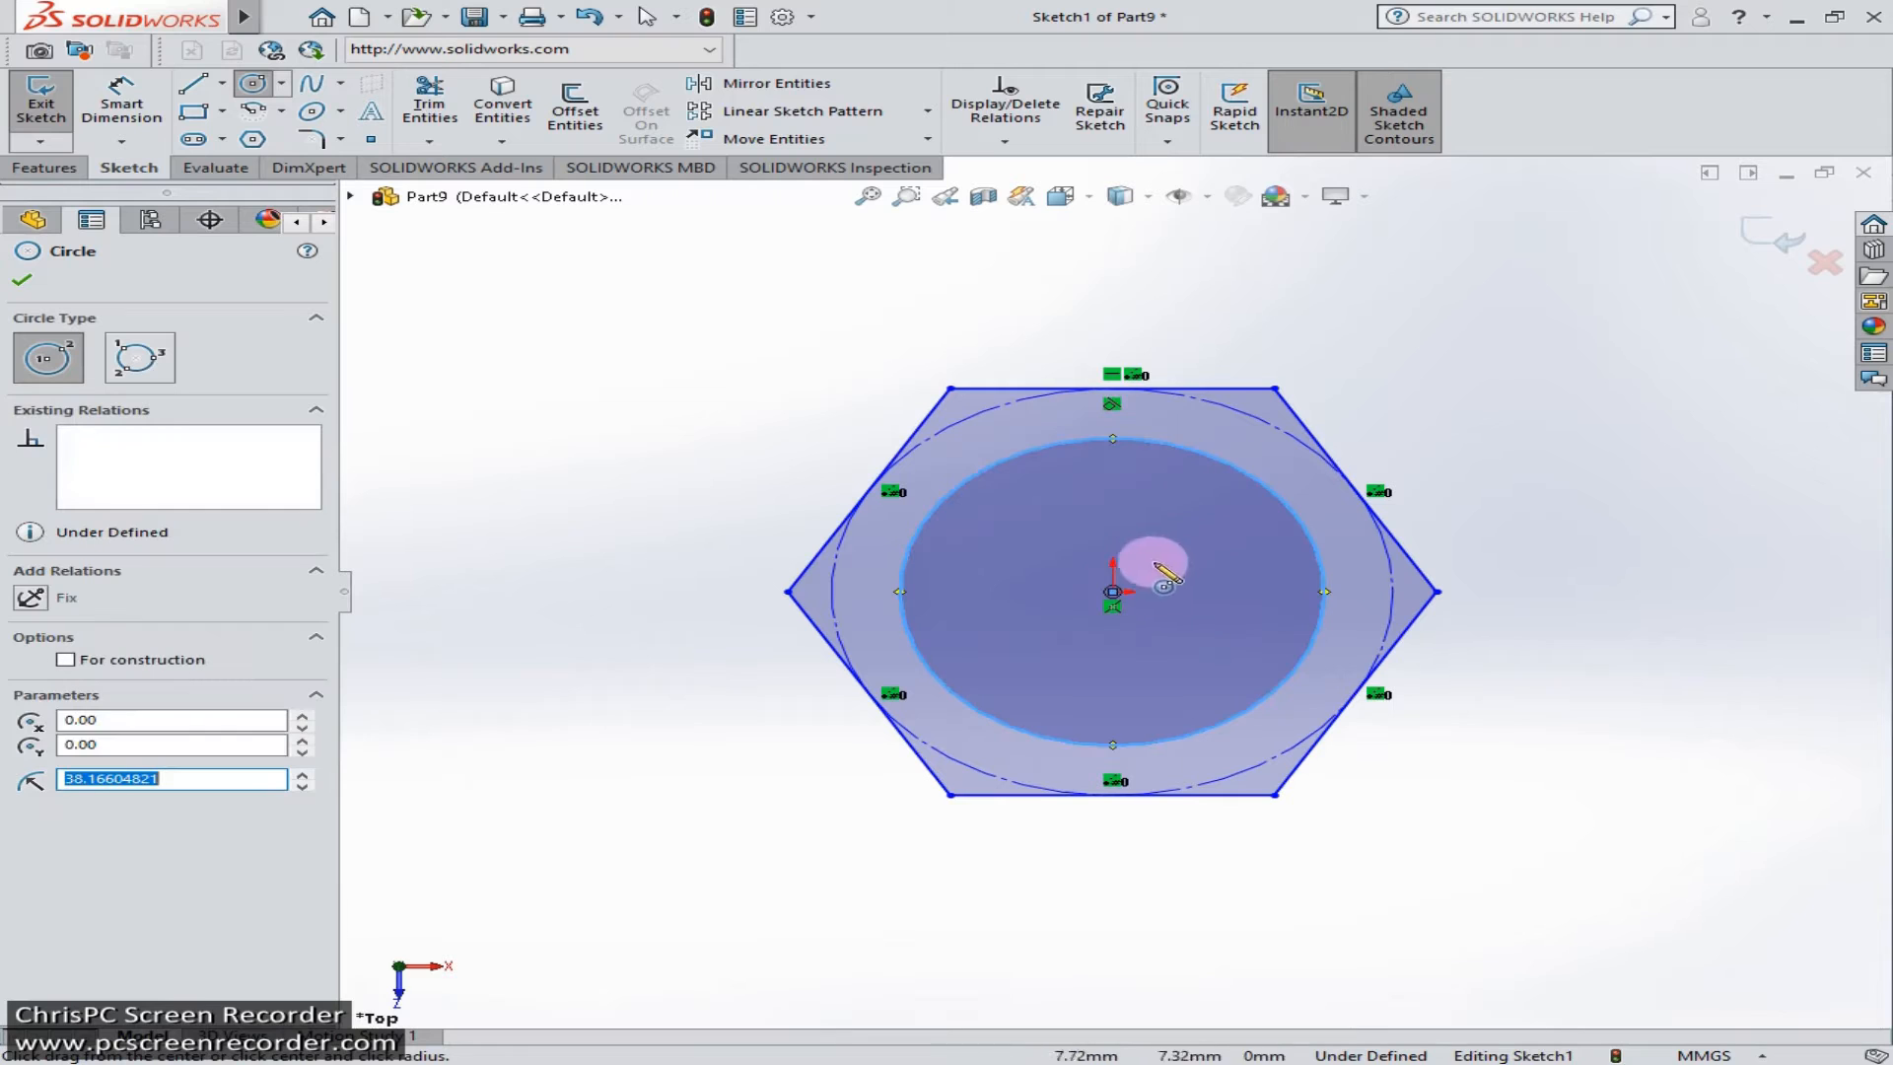
Sketch two smaller concentric circles centred on the origin inside the existing circle
{"action": "left_click", "coordinate": [1113, 592]}
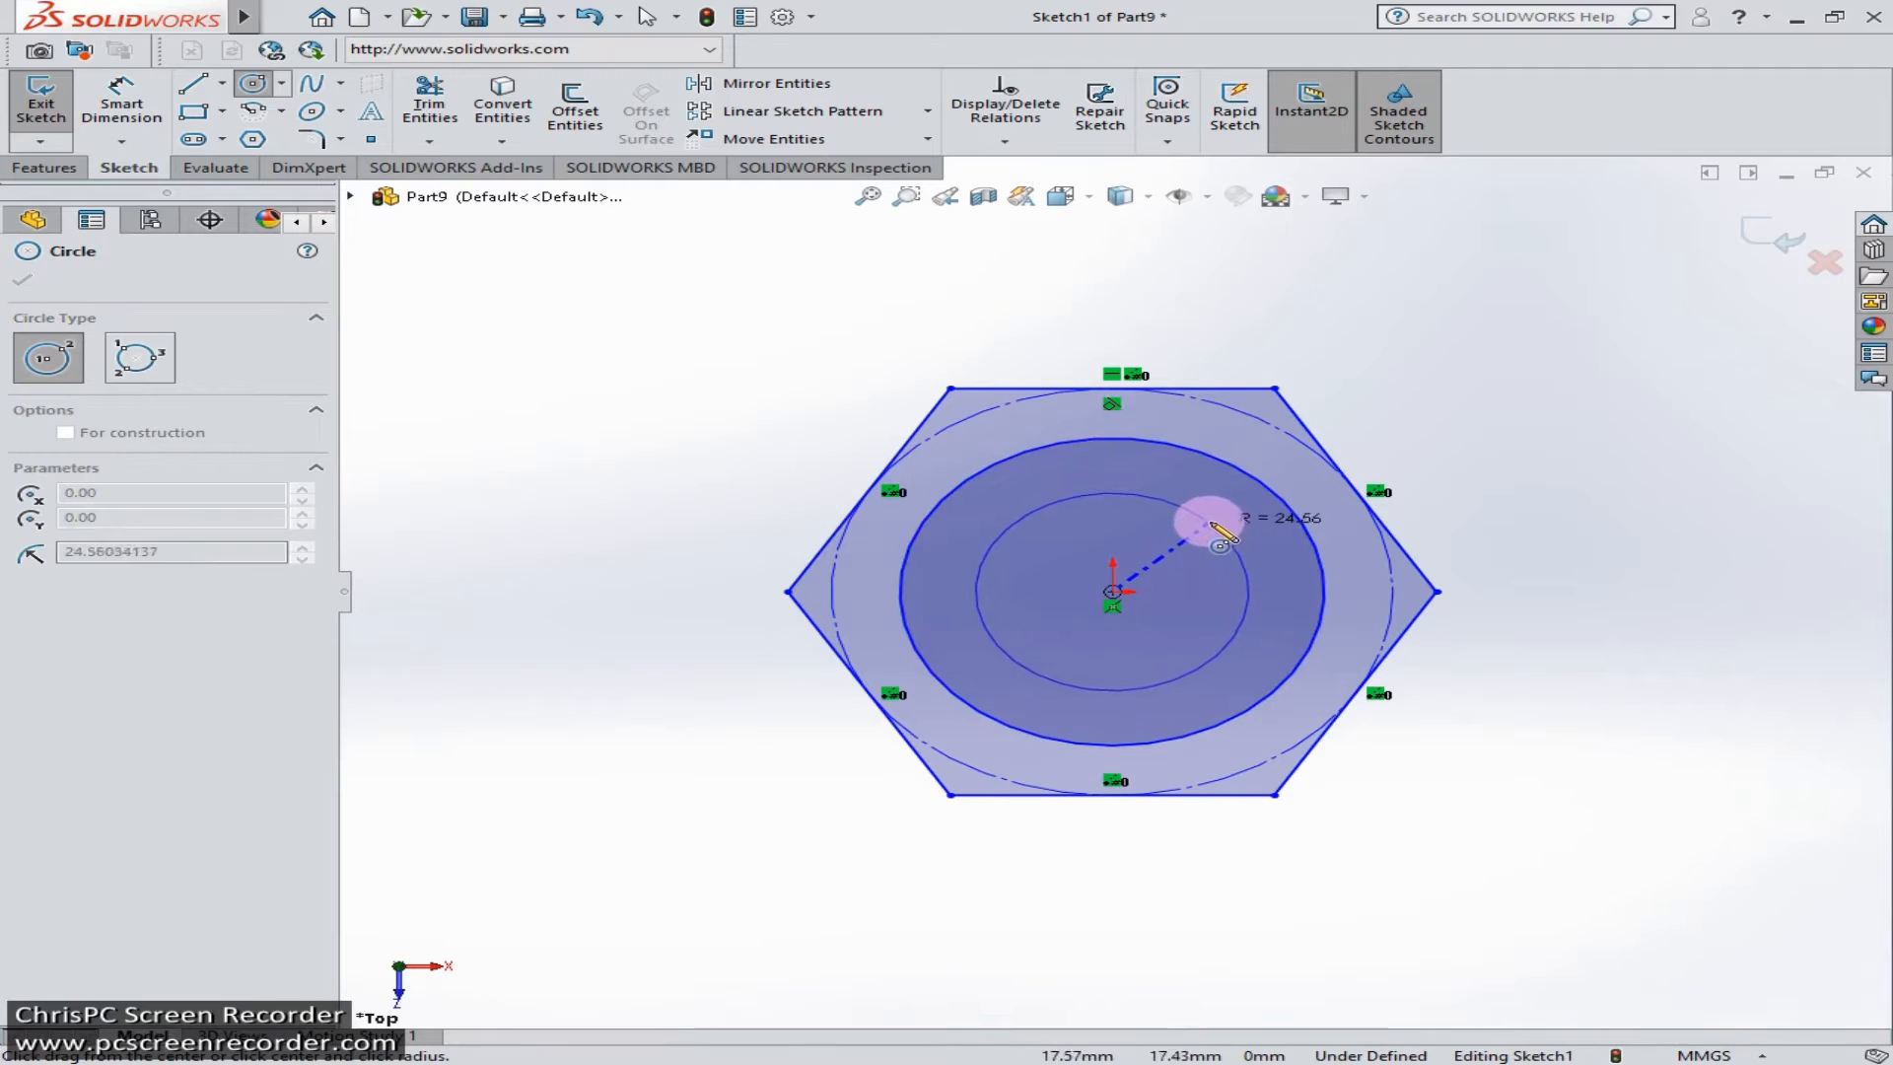
{"action": "left_click", "coordinate": [1225, 503]}
{"action": "left_click", "coordinate": [1113, 592]}
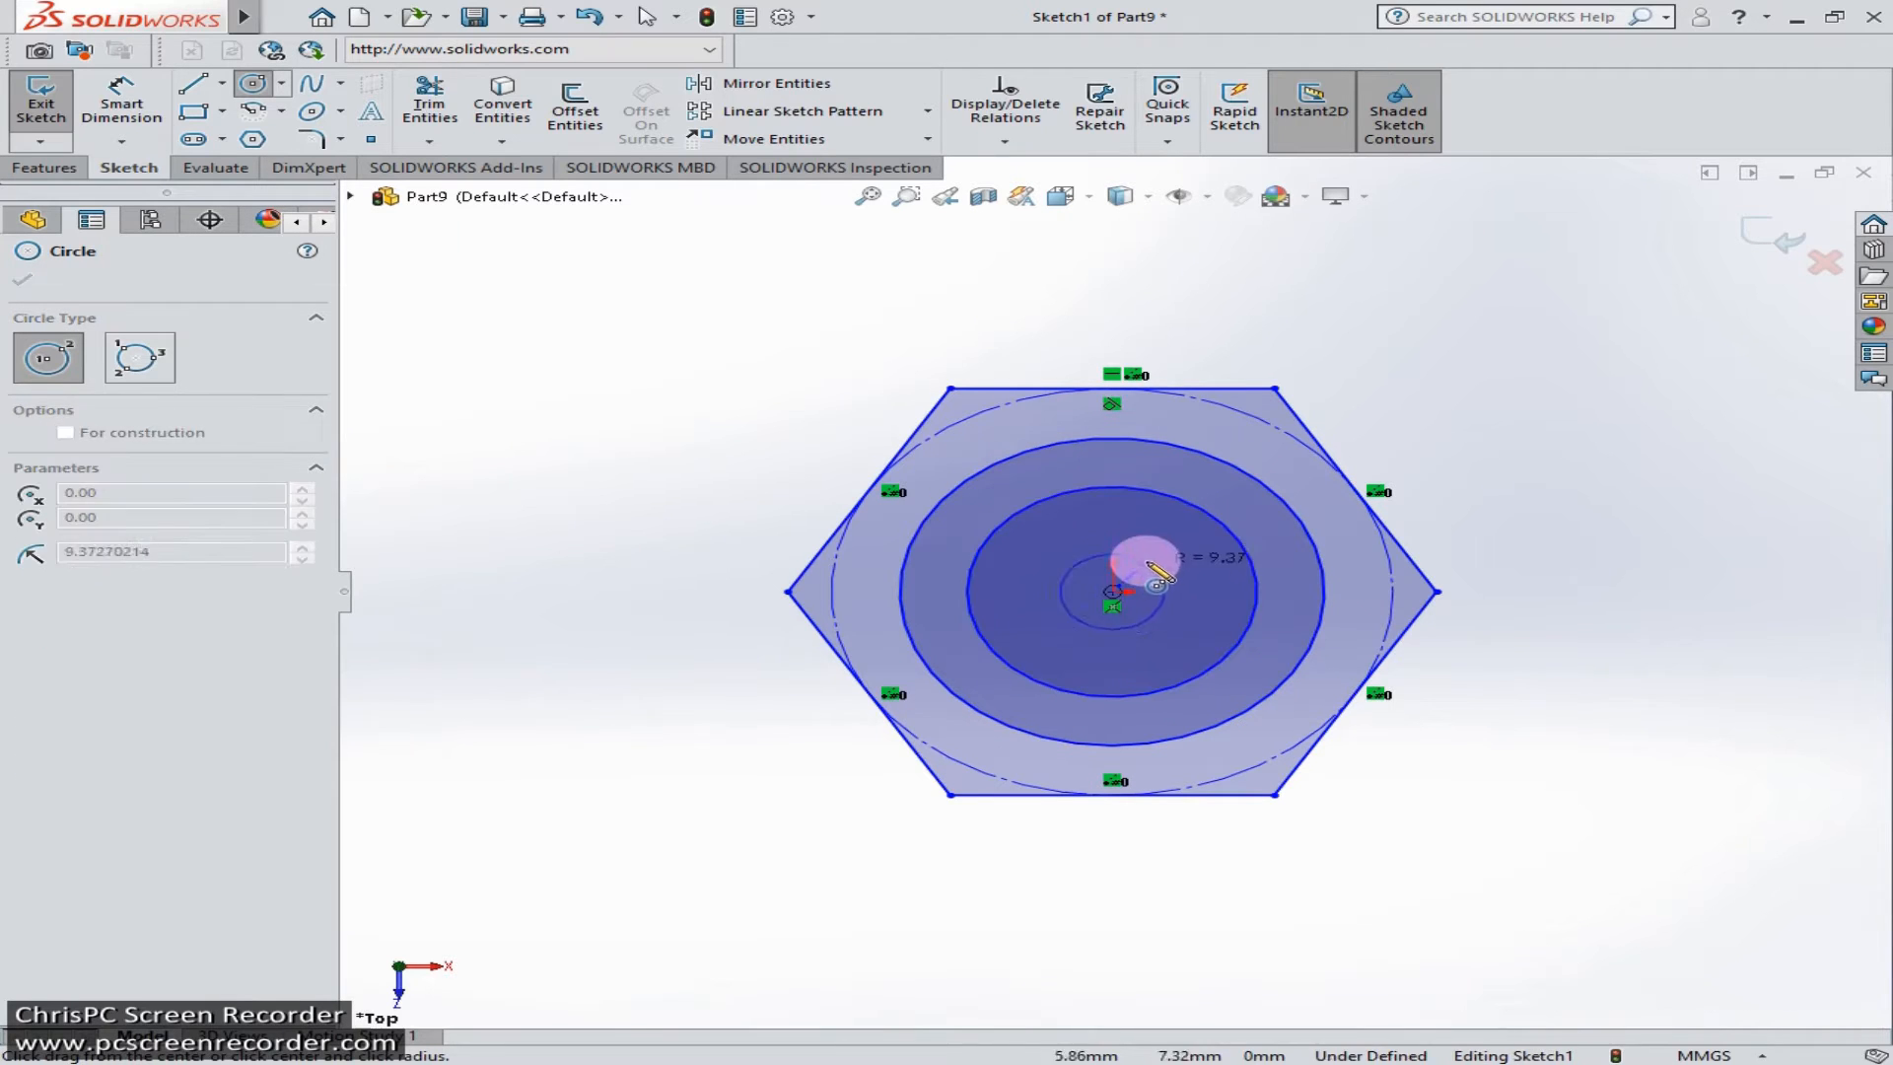
{"action": "left_click", "coordinate": [1165, 554]}
{"action": "key", "text": "Escape"}
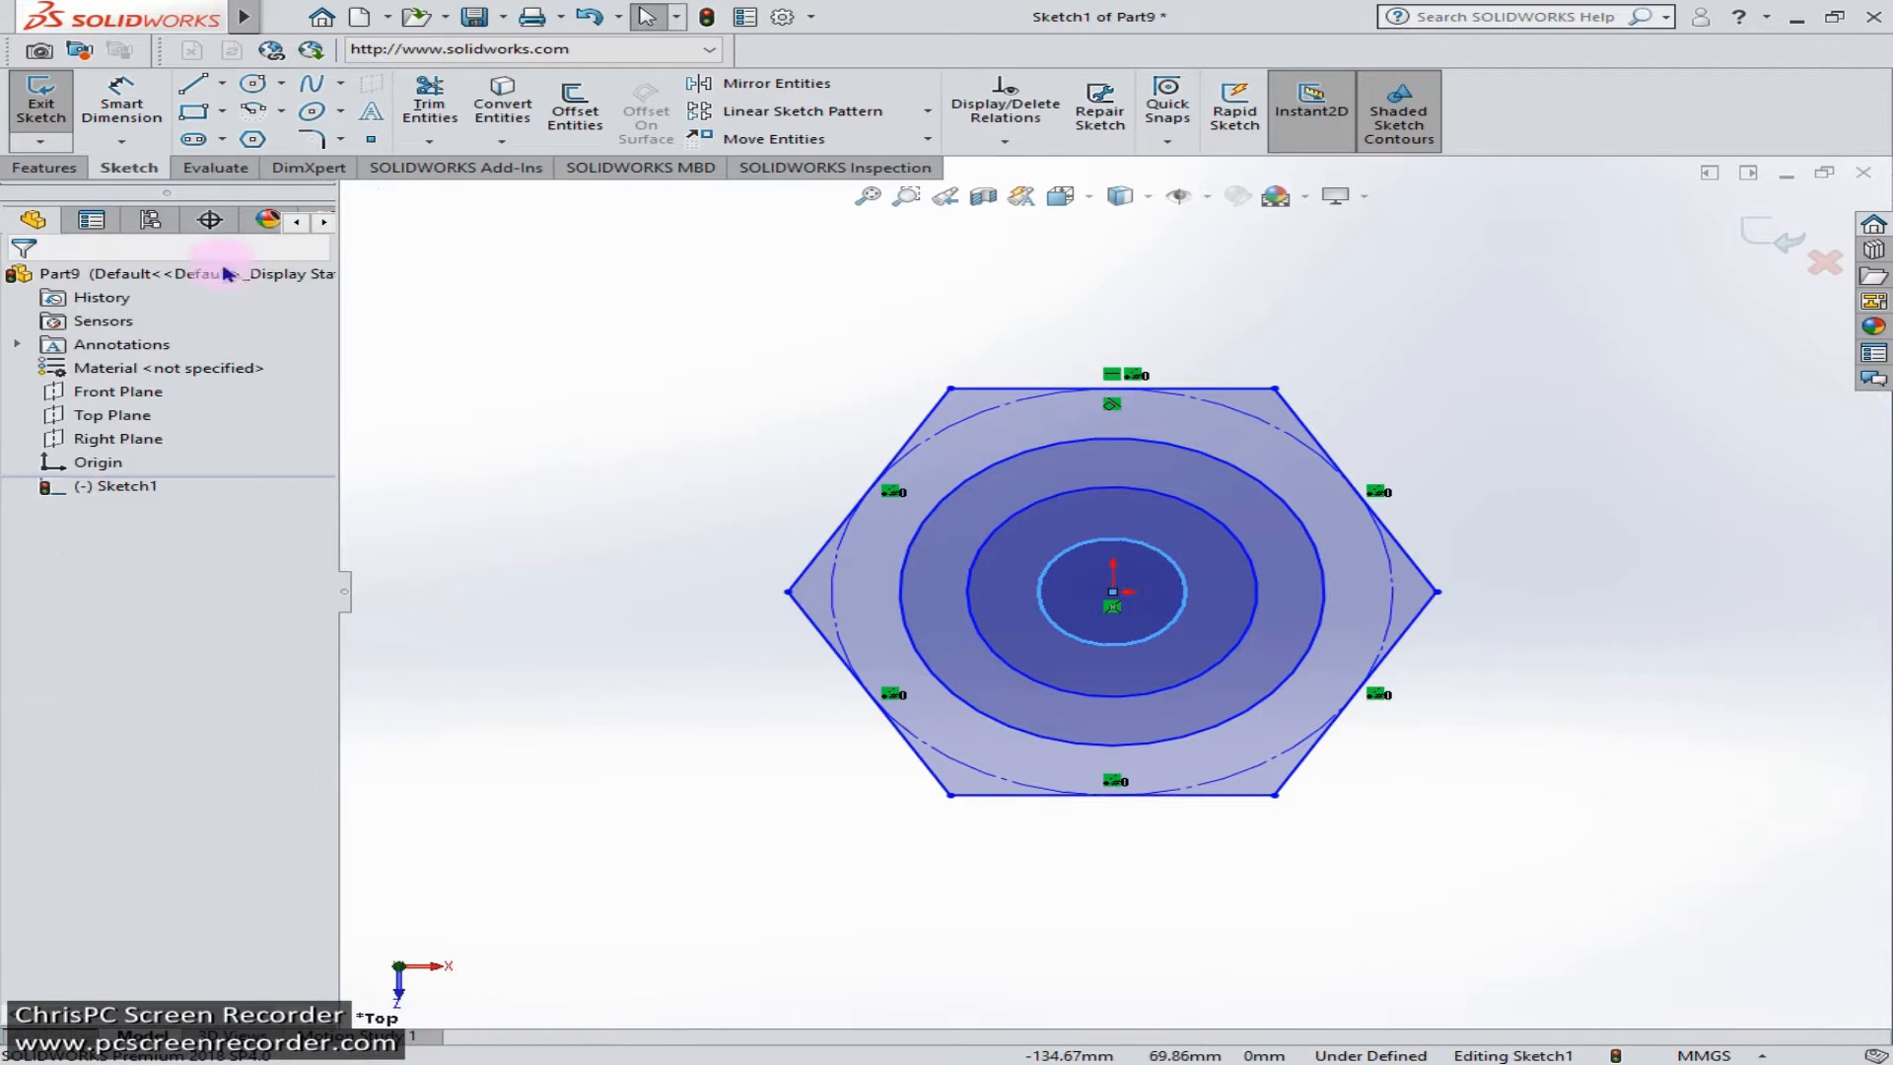
Dimension the hexagon's across-flats distance between its two horizontal sides to 45 mm
{"action": "left_click", "coordinate": [121, 103]}
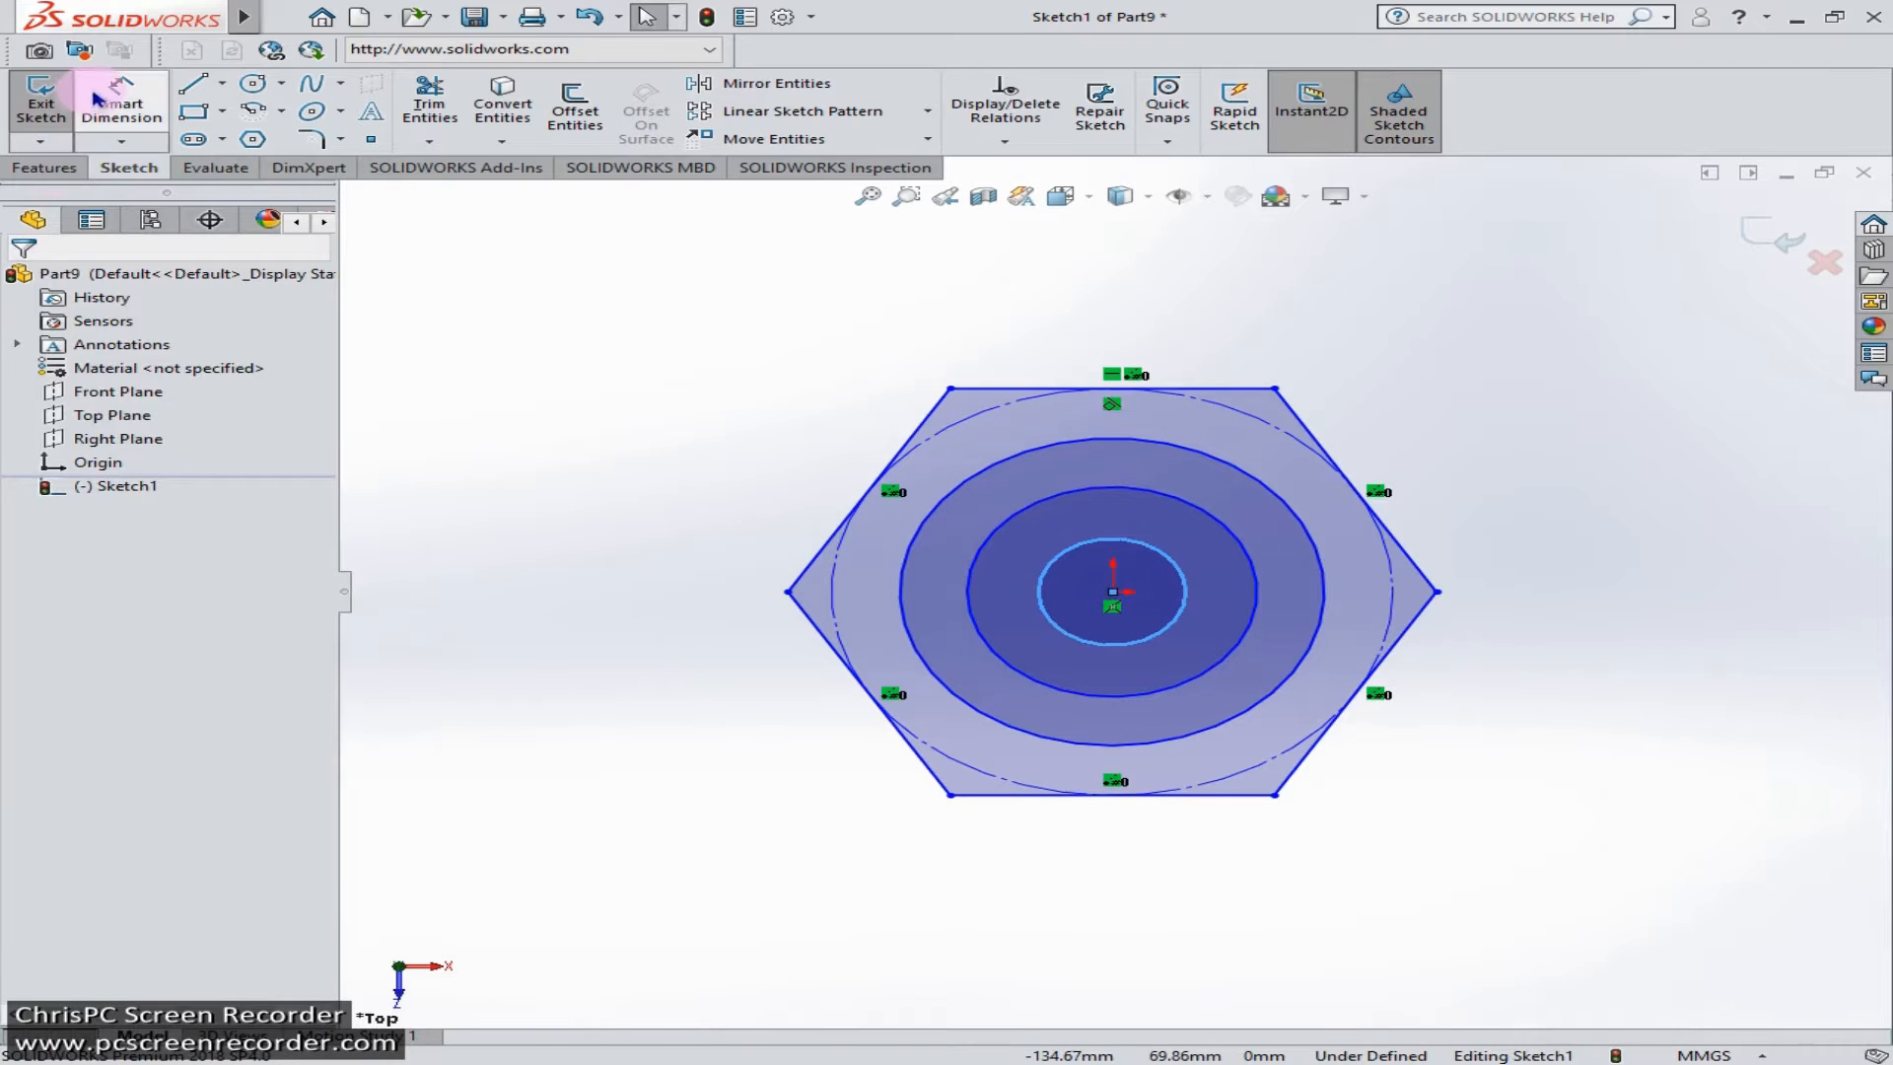
{"action": "left_click", "coordinate": [1221, 392]}
{"action": "left_click", "coordinate": [1146, 789]}
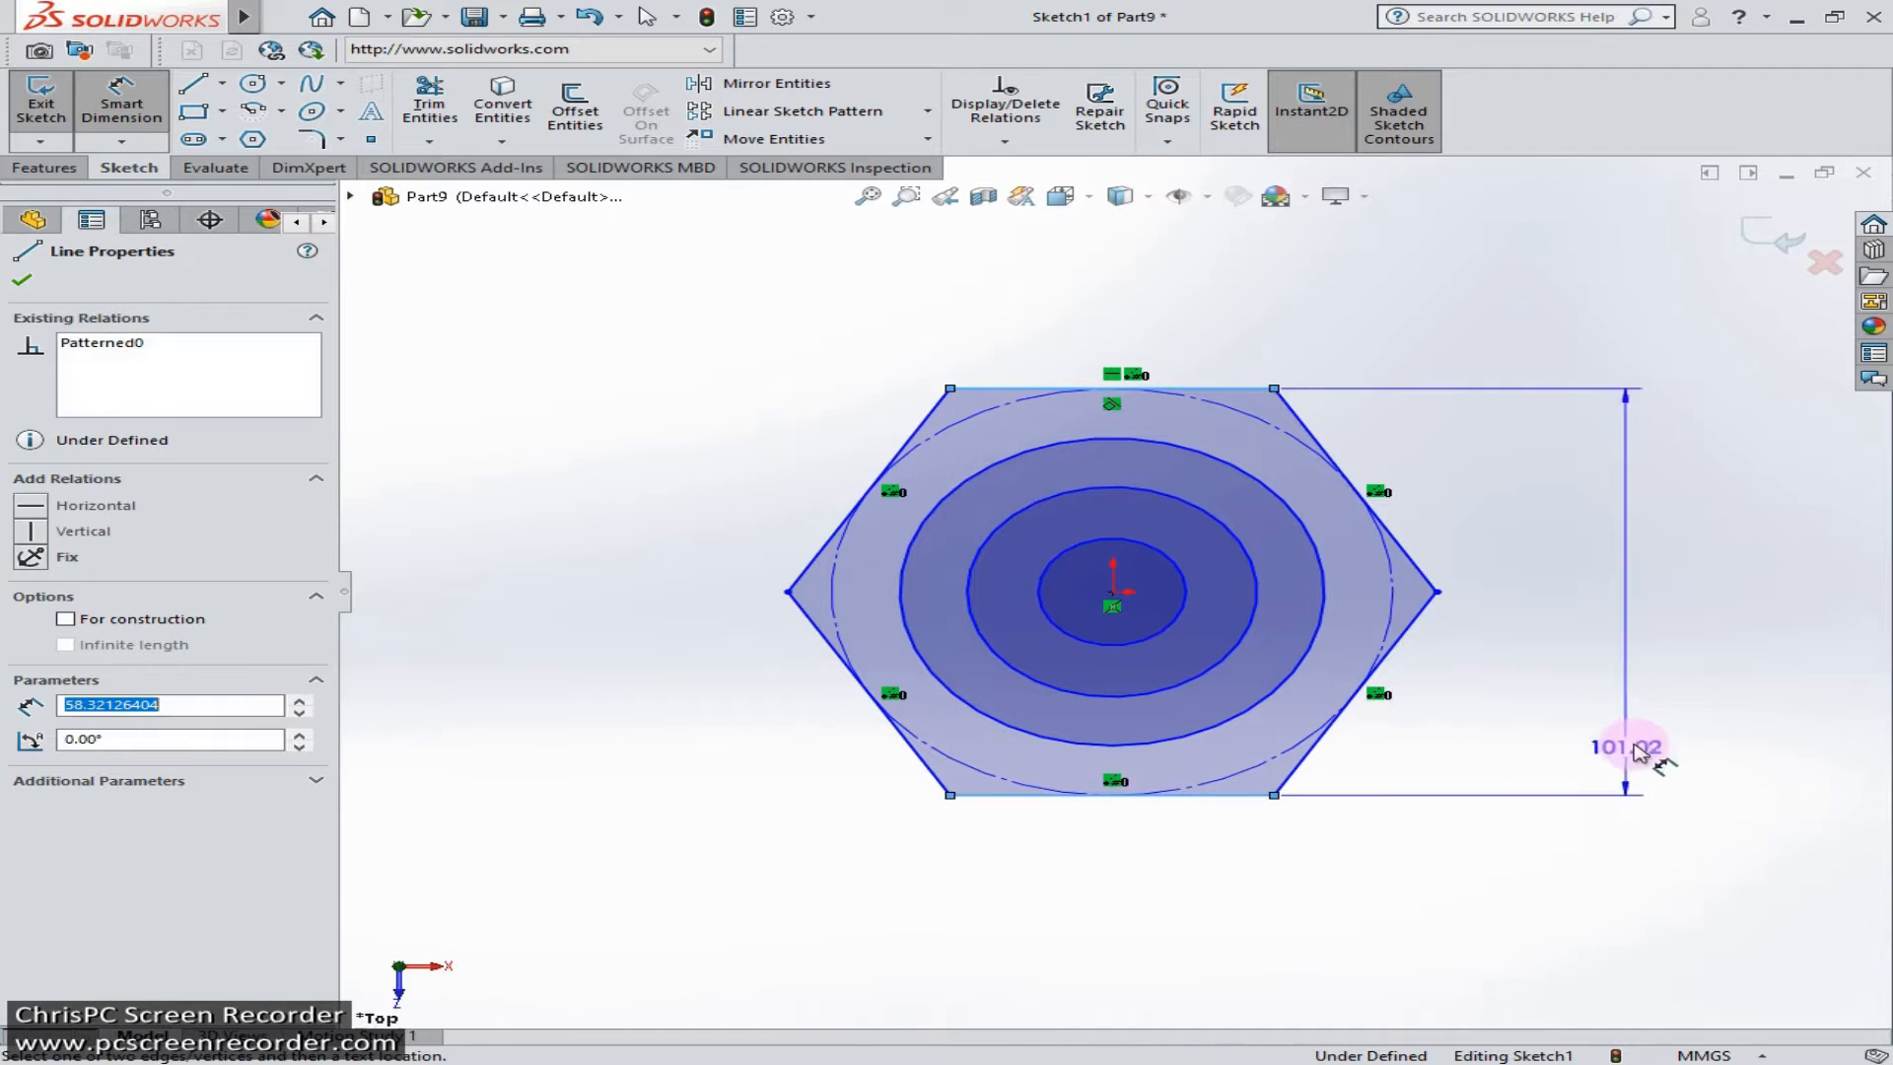
{"action": "left_click", "coordinate": [1684, 678]}
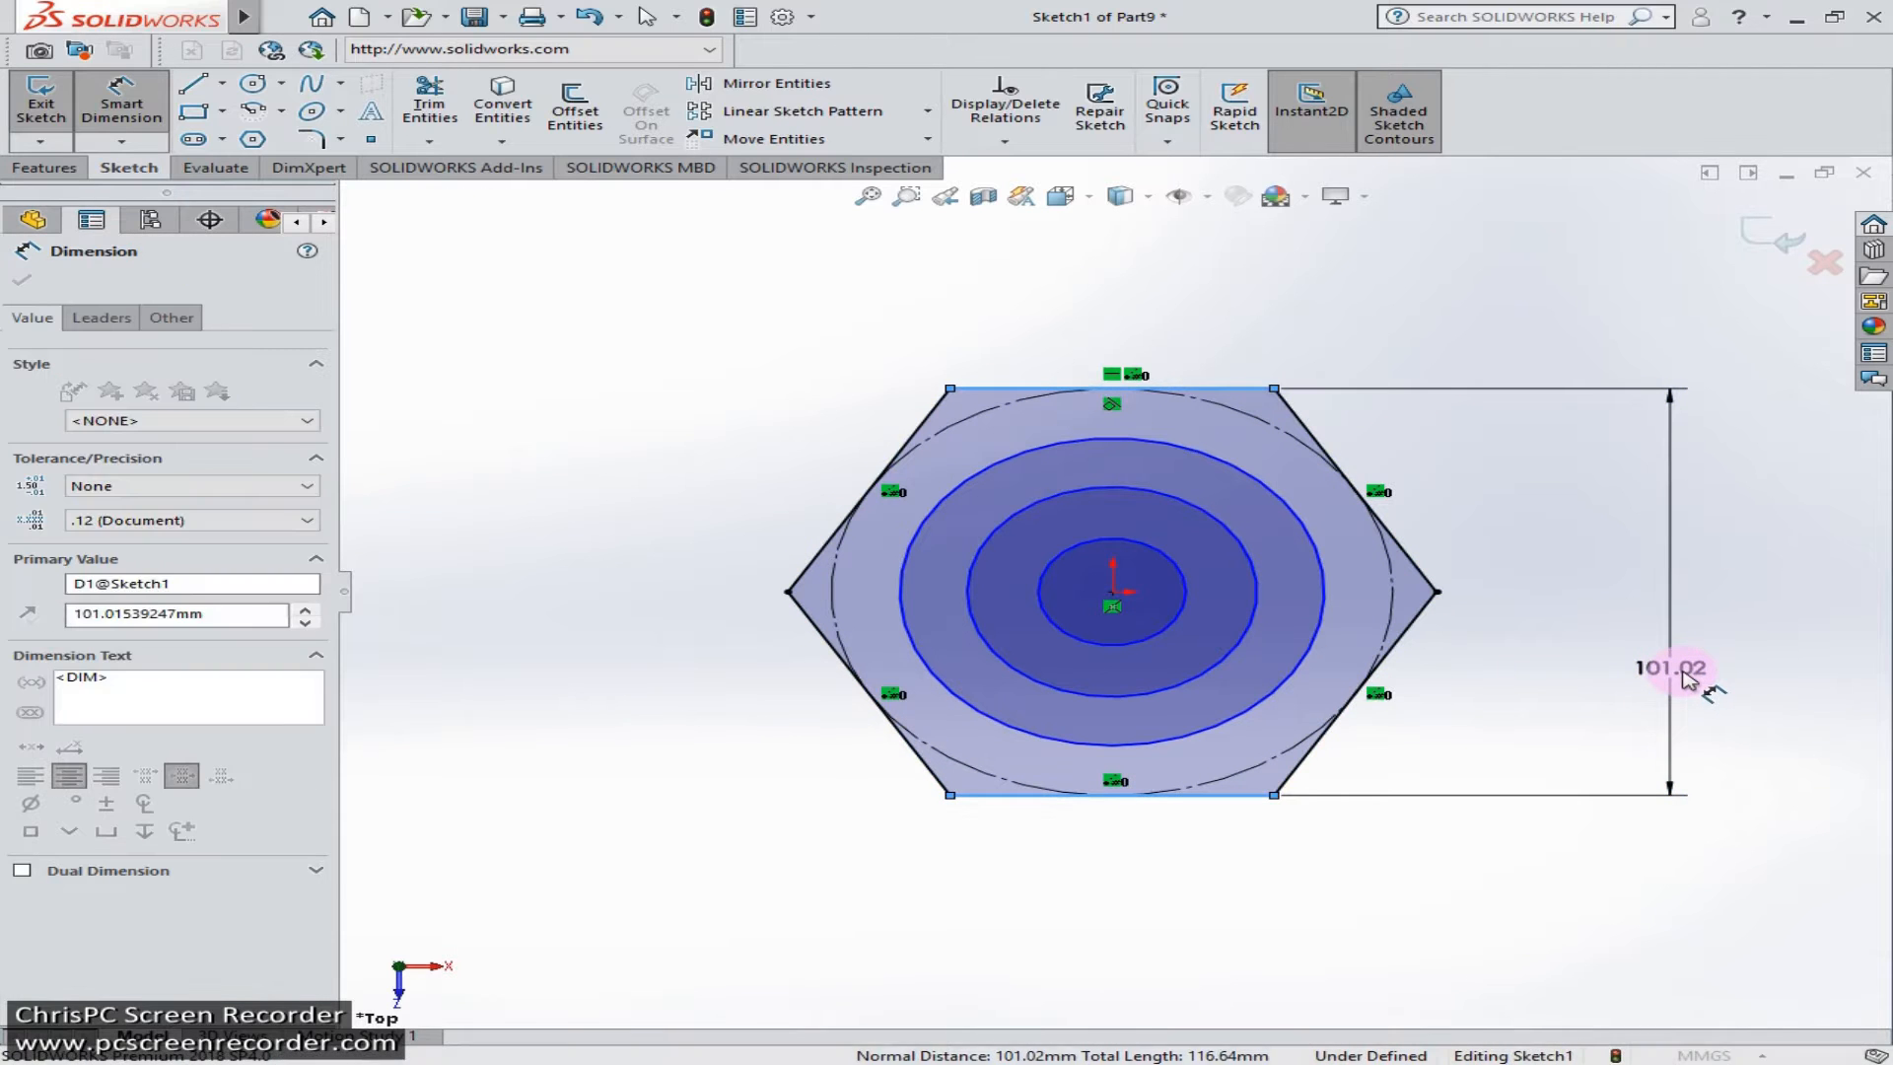
{"action": "type", "text": "45"}
{"action": "key", "text": "Return"}
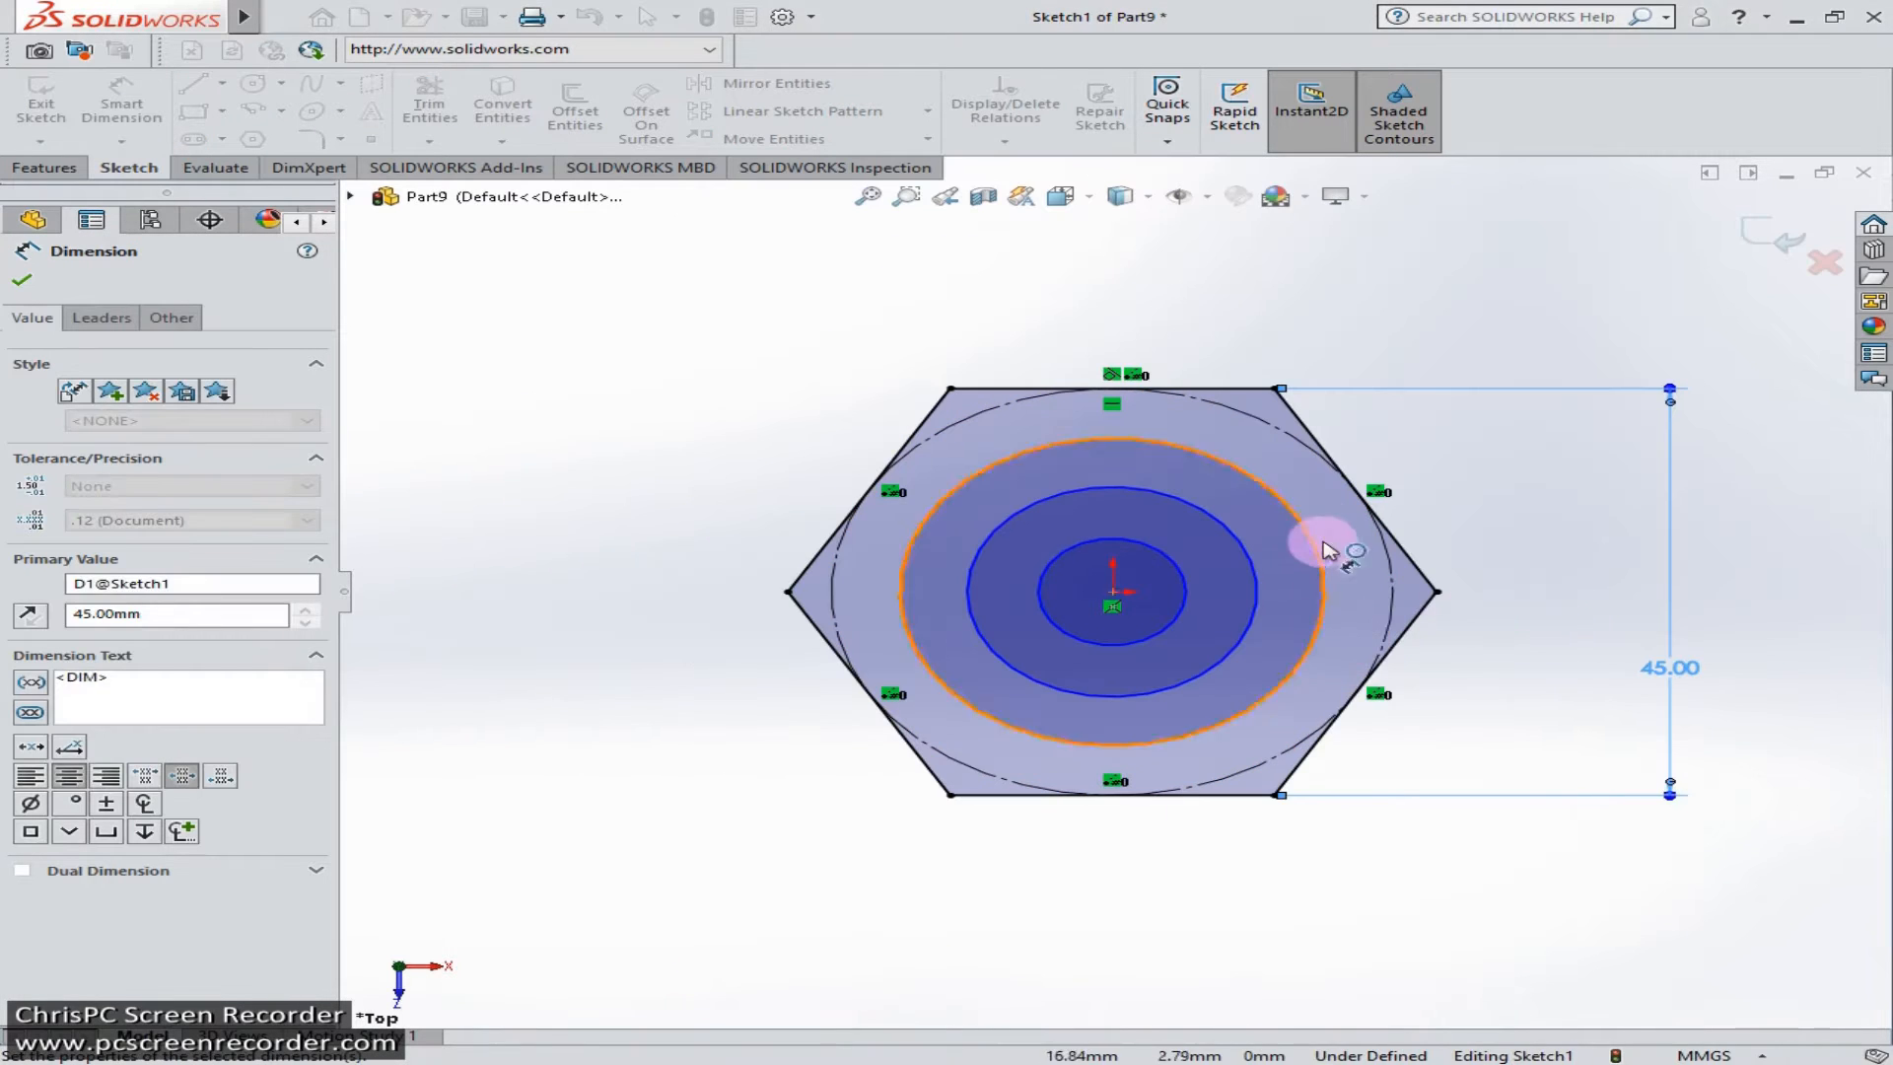
Dimension the outermost solid circle's diameter to 33 mm
{"action": "left_click", "coordinate": [1291, 510]}
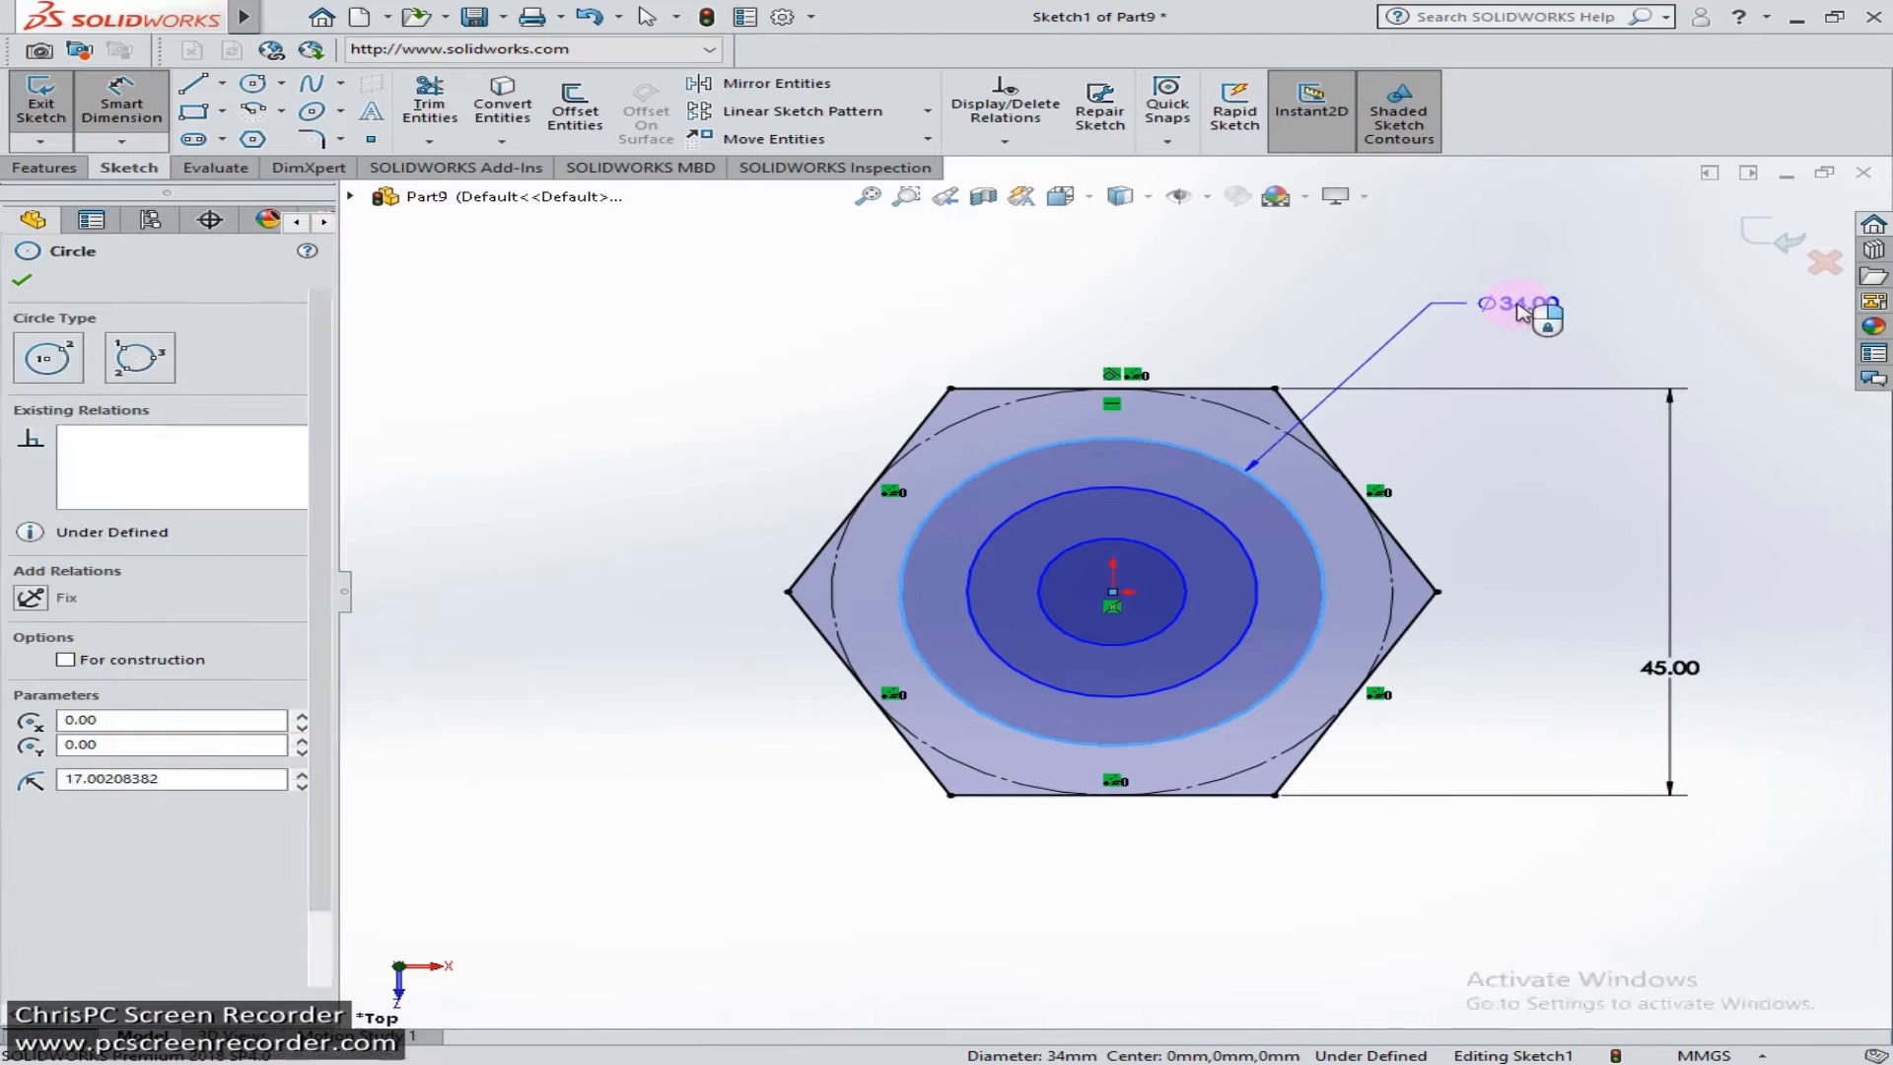
{"action": "left_click", "coordinate": [1524, 307]}
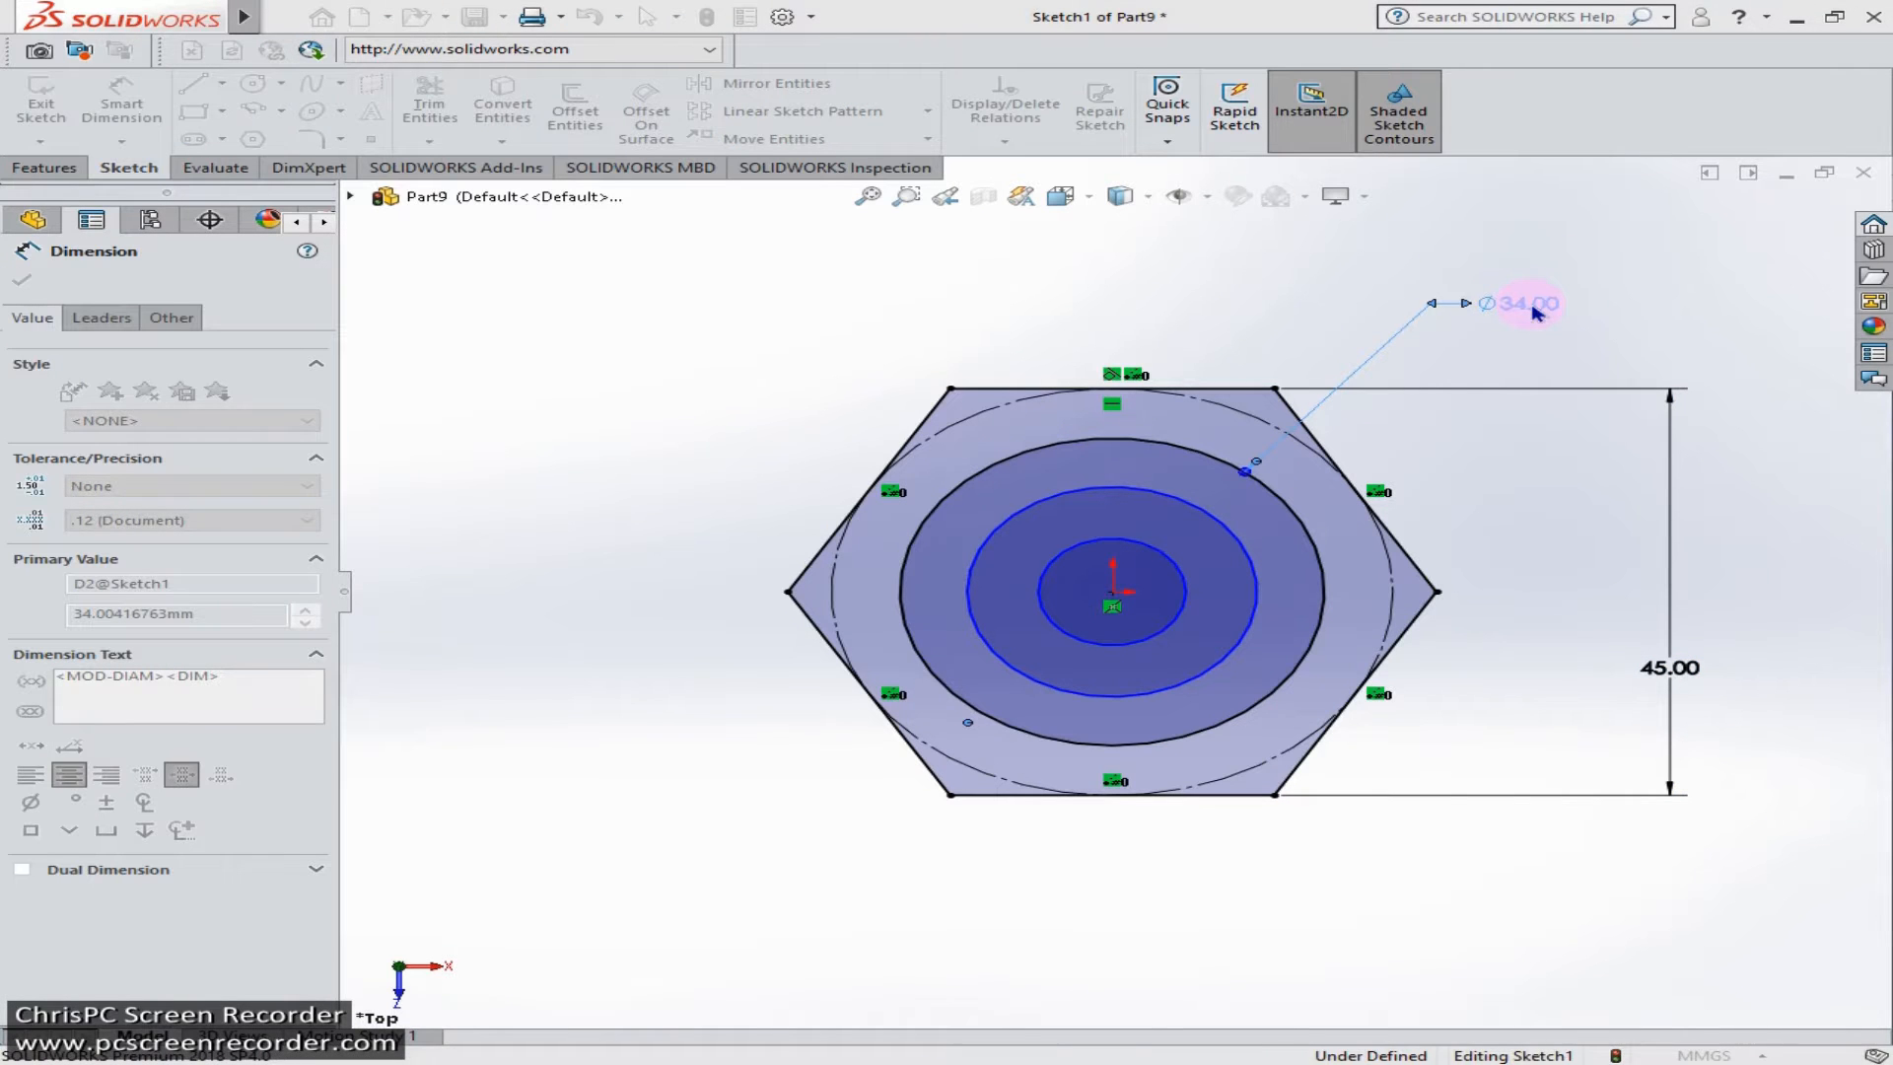
{"action": "type", "text": "33"}
{"action": "key", "text": "Return"}
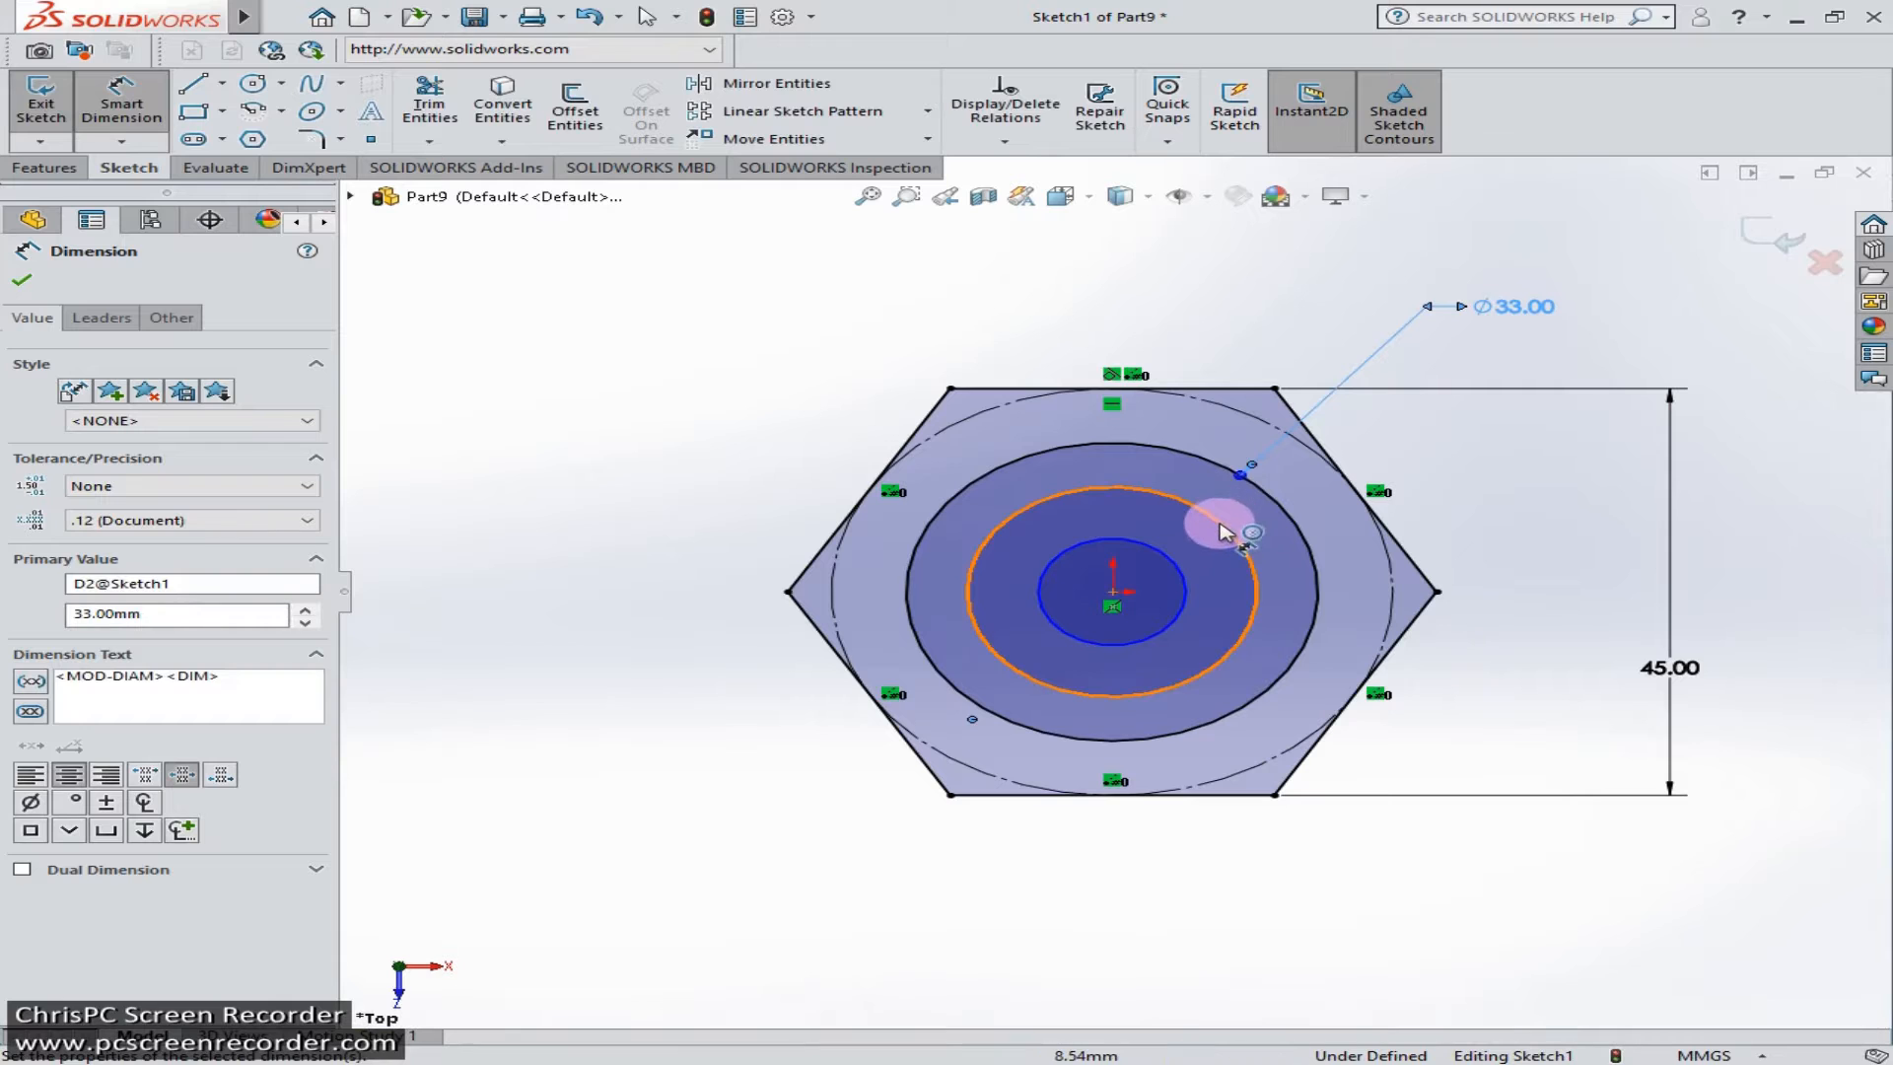
Dimension the middle circle's diameter to 22 mm
{"action": "left_click", "coordinate": [1223, 533]}
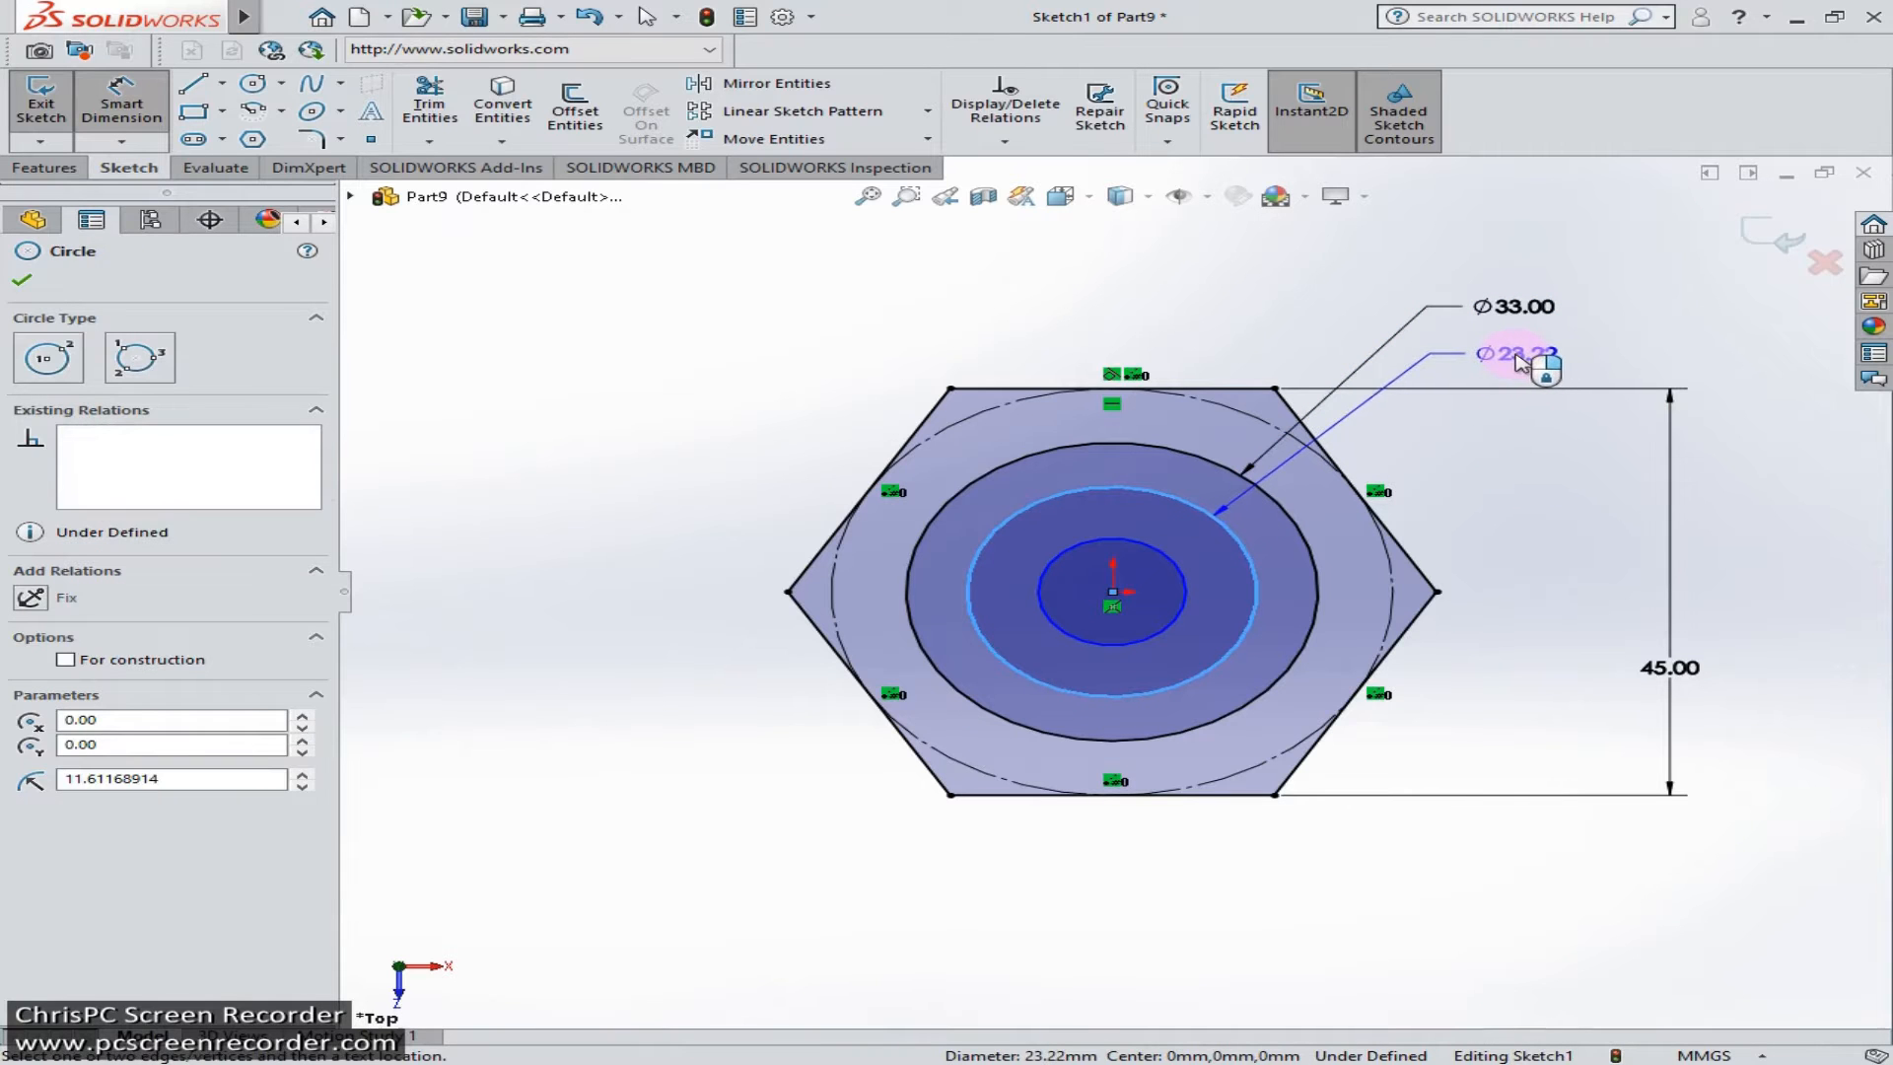
{"action": "left_click", "coordinate": [1518, 357]}
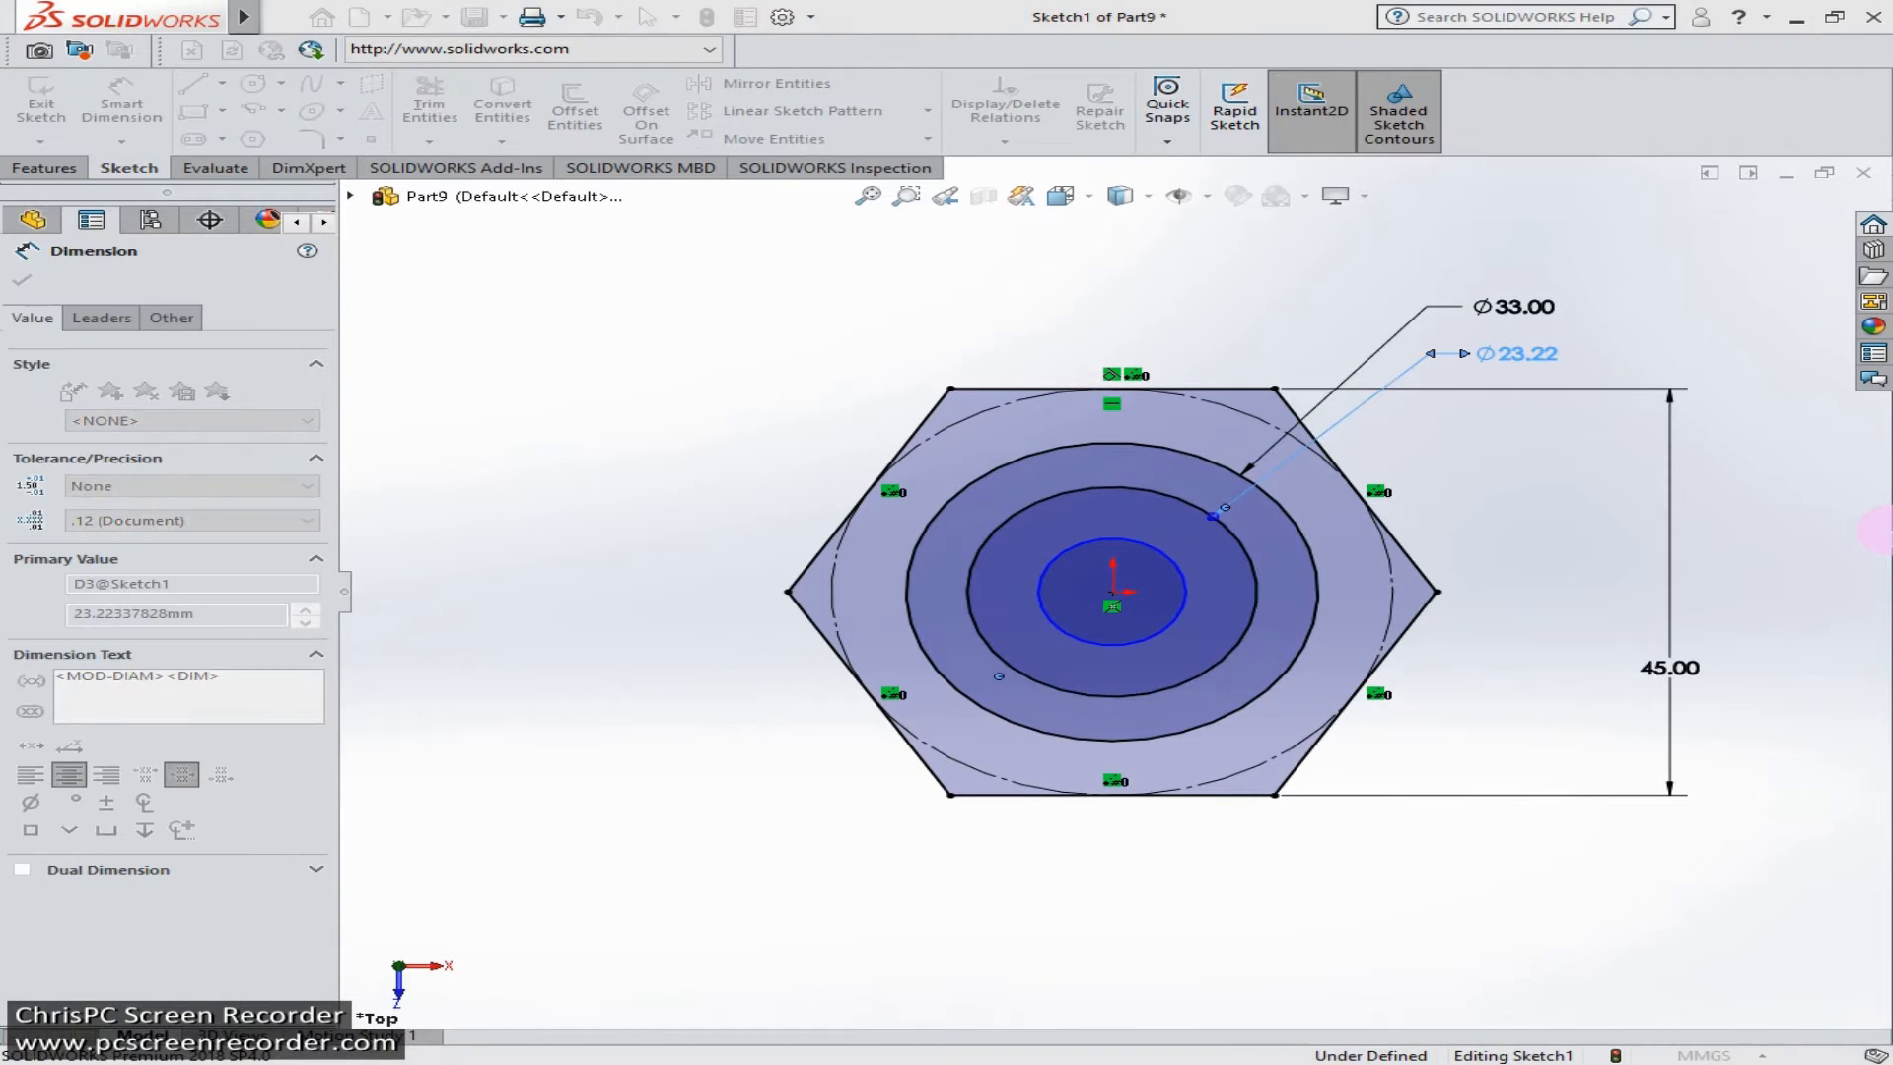
{"action": "type", "text": "22"}
{"action": "key", "text": "Return"}
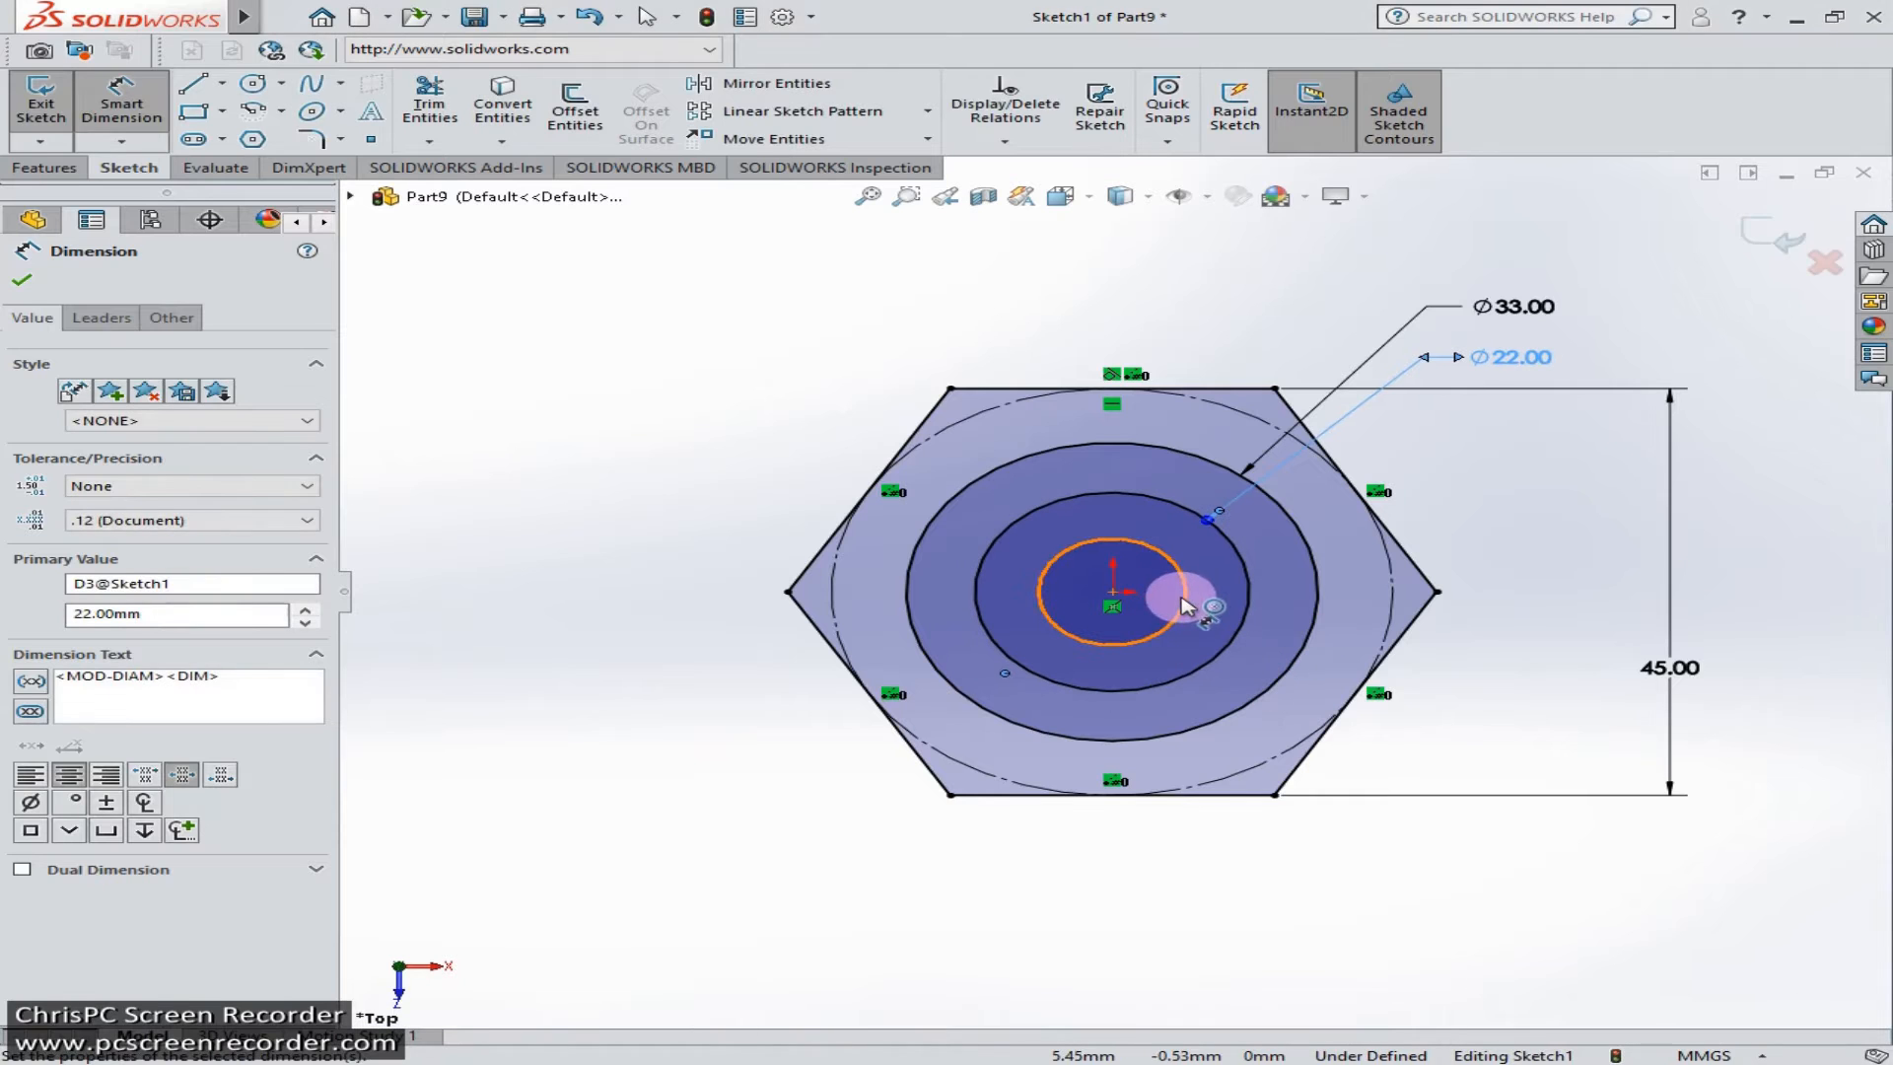
Dimension the innermost circle's diameter to 15 mm and finish dimensioning
{"action": "left_click", "coordinate": [1182, 600]}
{"action": "left_click", "coordinate": [1455, 756]}
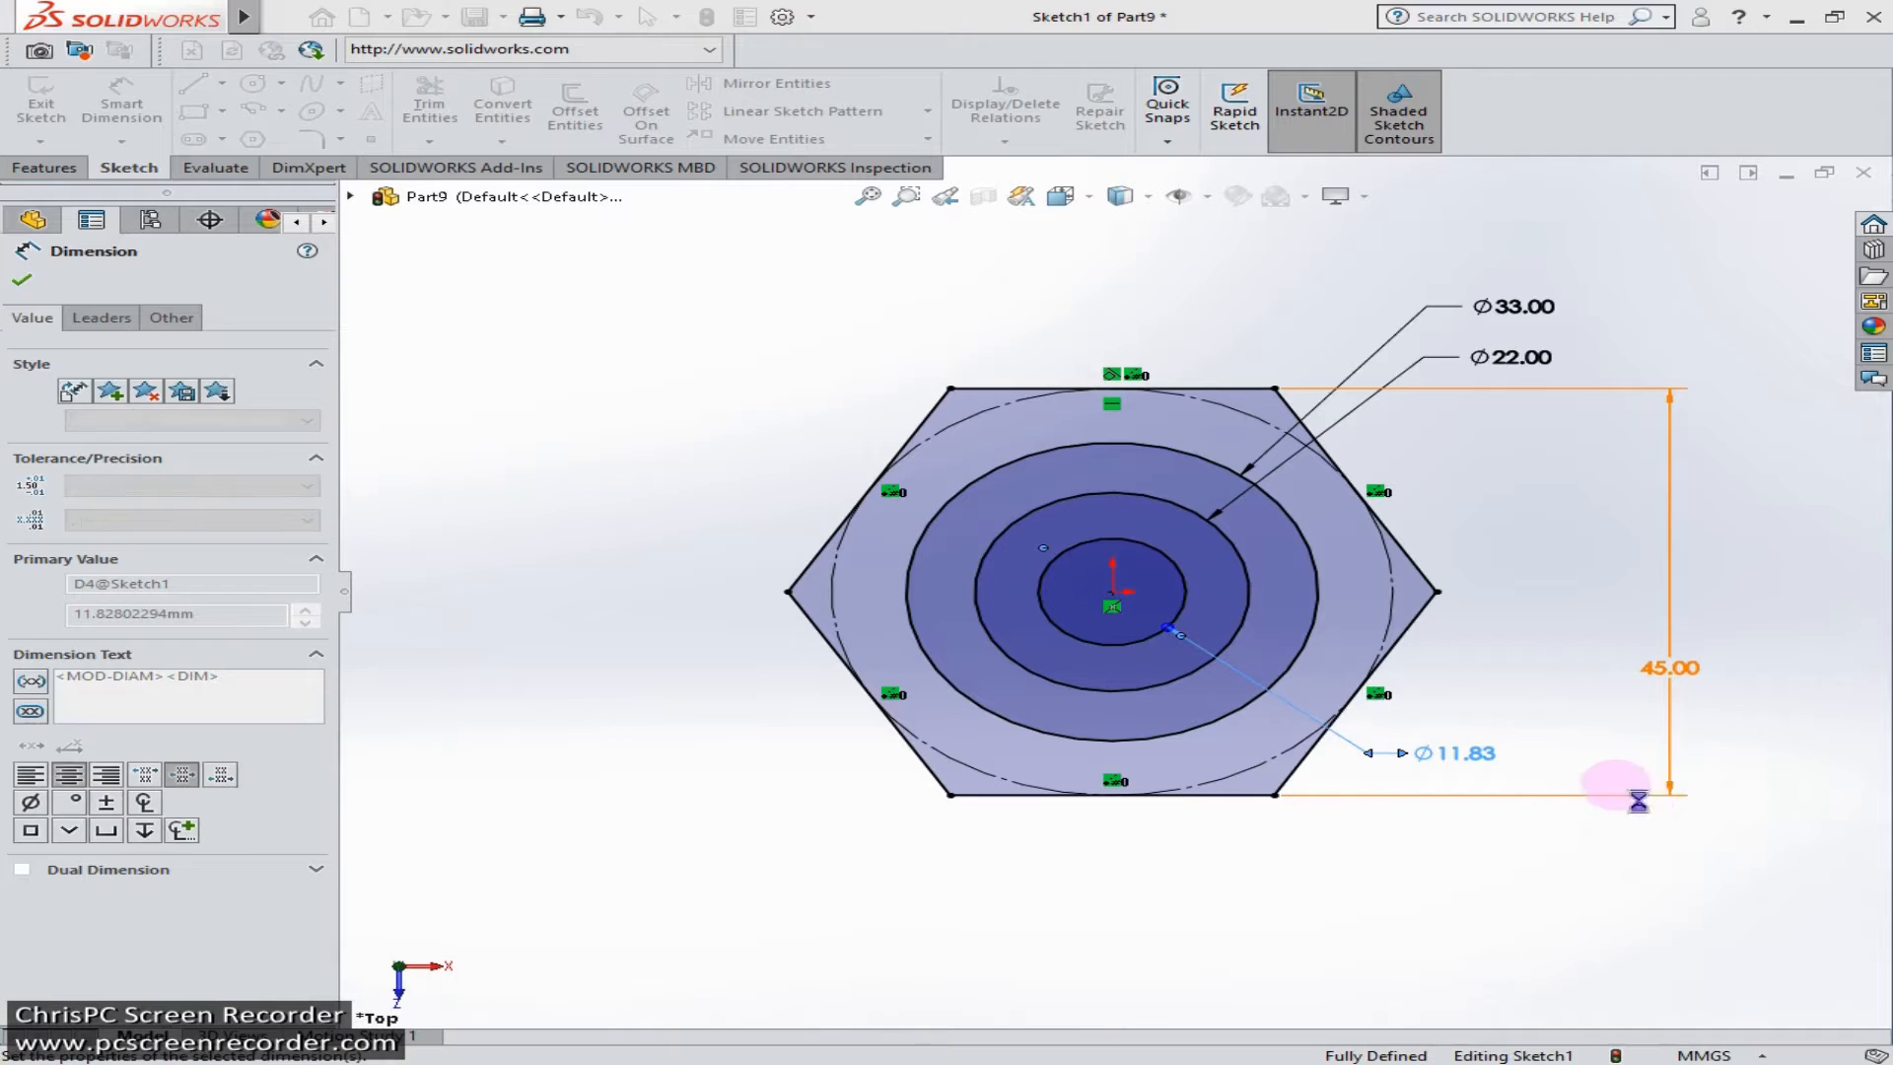
{"action": "type", "text": "15"}
{"action": "key", "text": "Return"}
{"action": "left_click", "coordinate": [20, 283]}
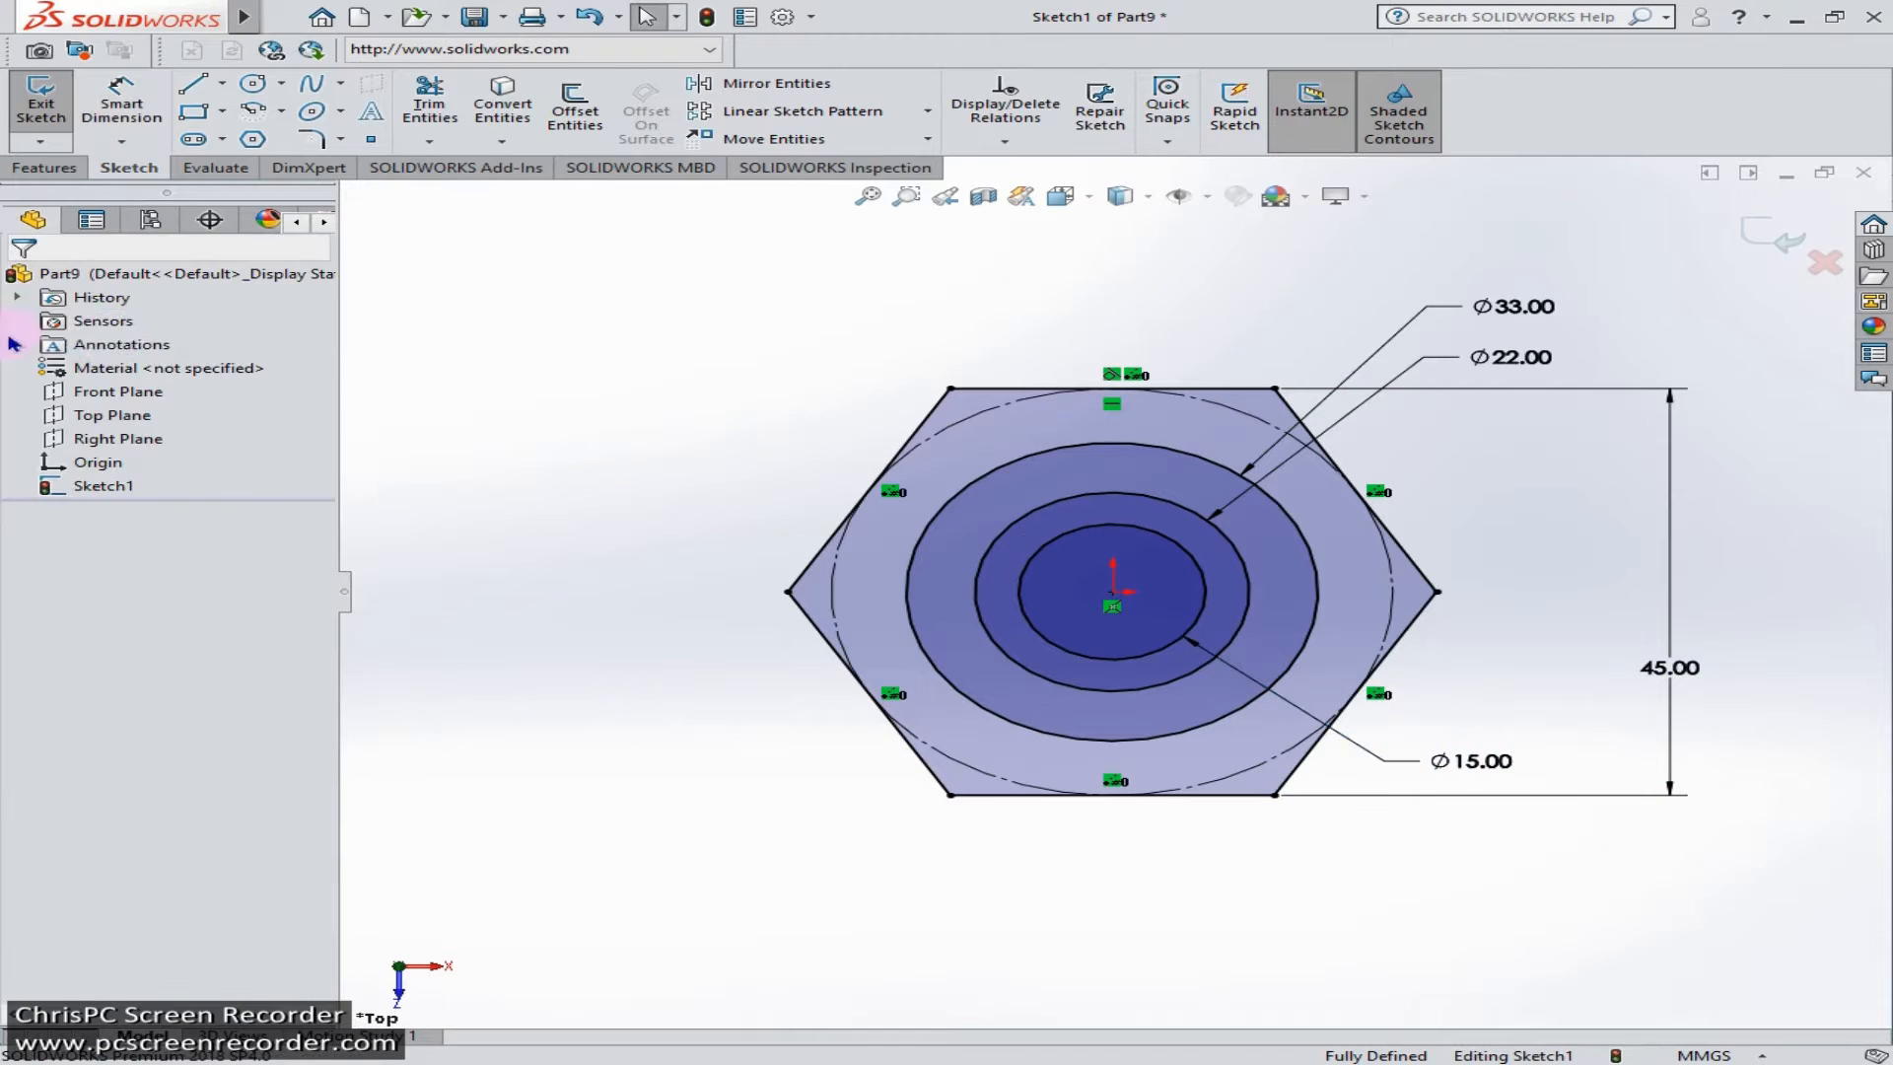
Extrude only the region inside the 15 mm circle as a blind boss 18 mm deep
{"action": "key", "text": "f"}
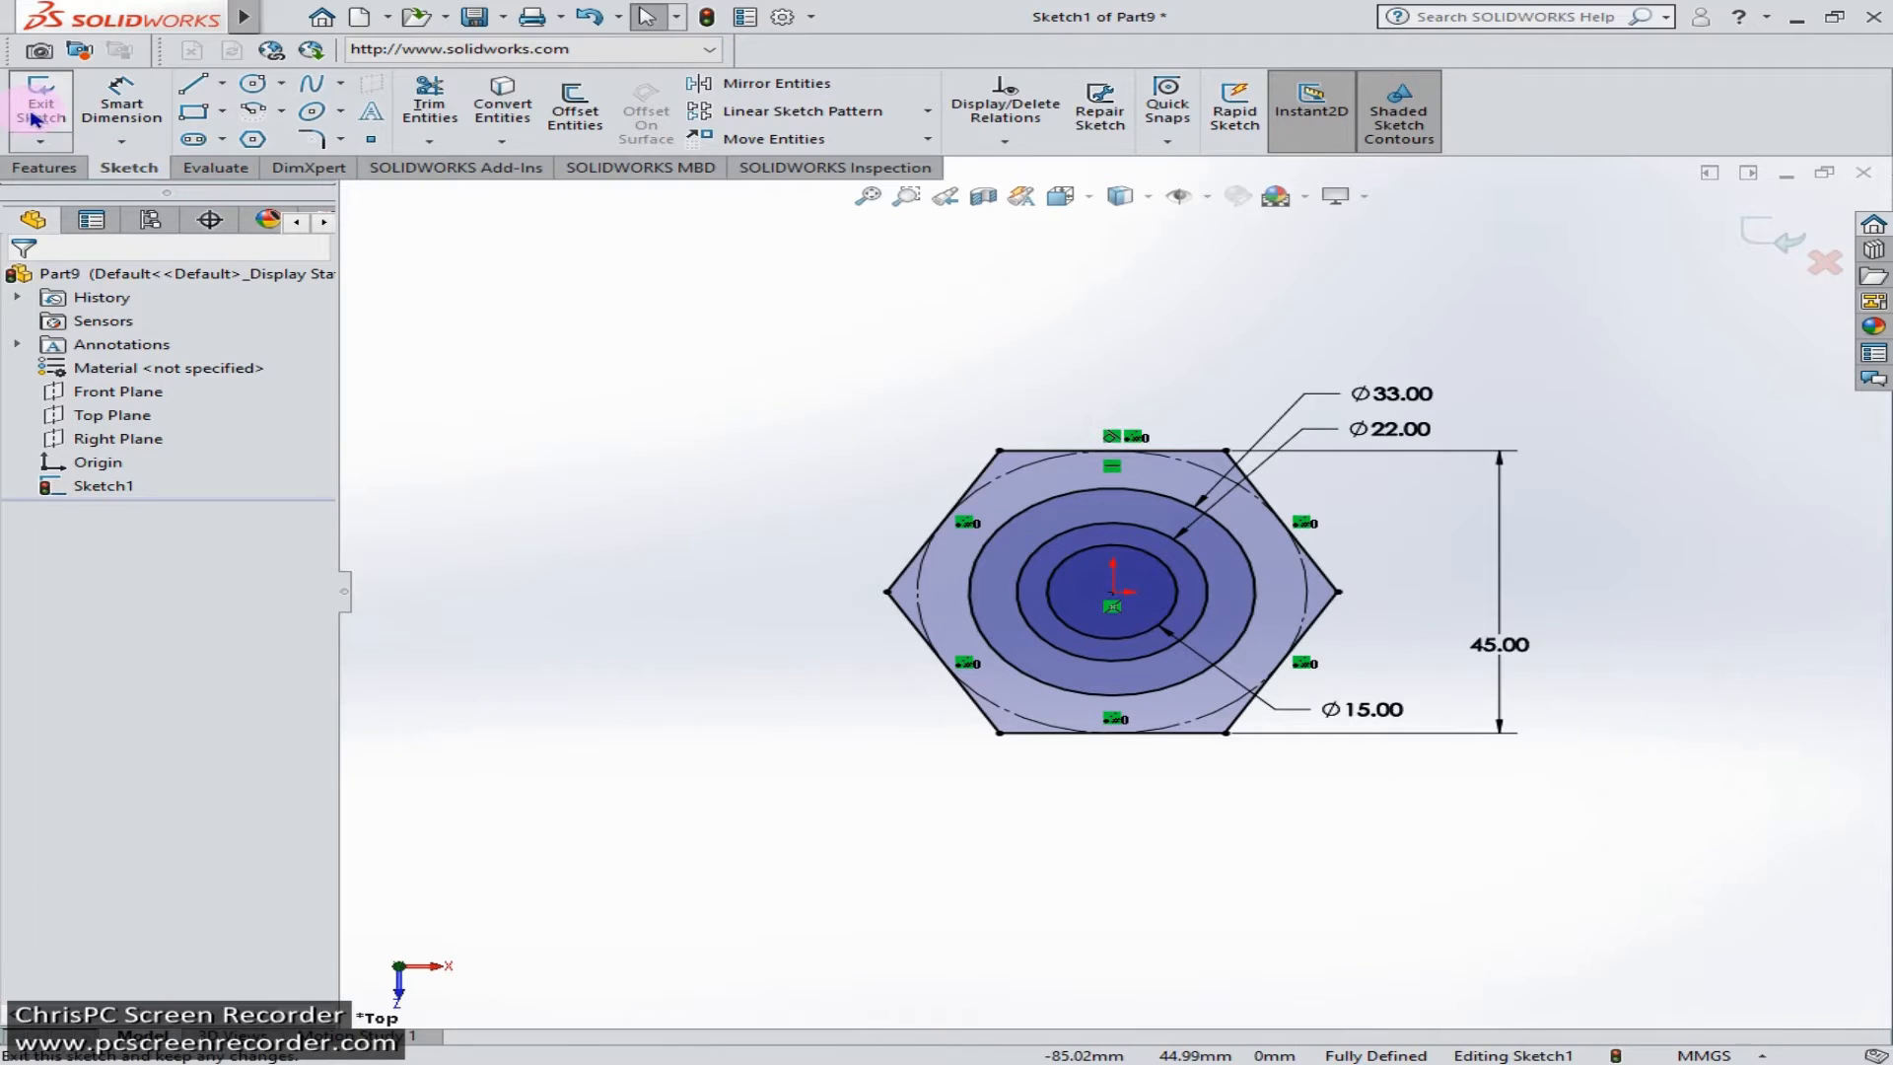
{"action": "left_click", "coordinate": [42, 169]}
{"action": "left_click", "coordinate": [53, 104]}
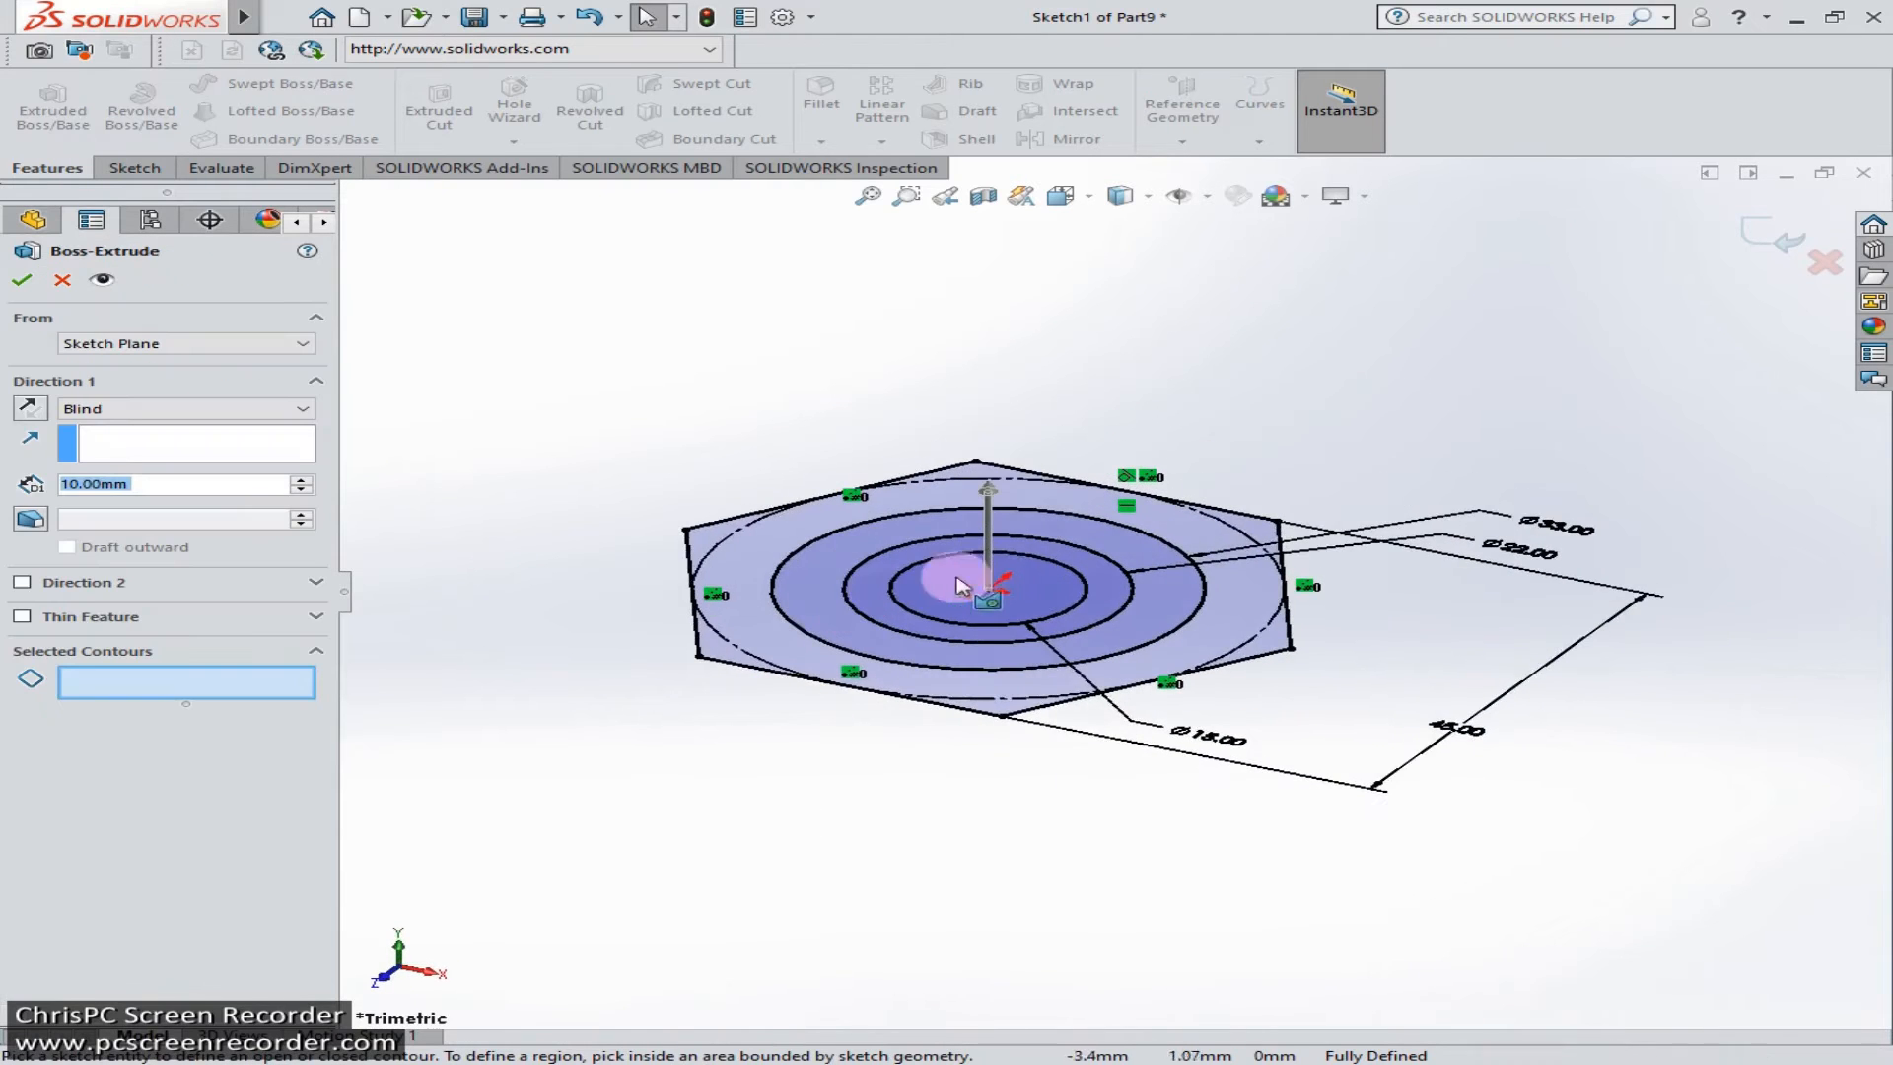
{"action": "left_click", "coordinate": [1035, 594]}
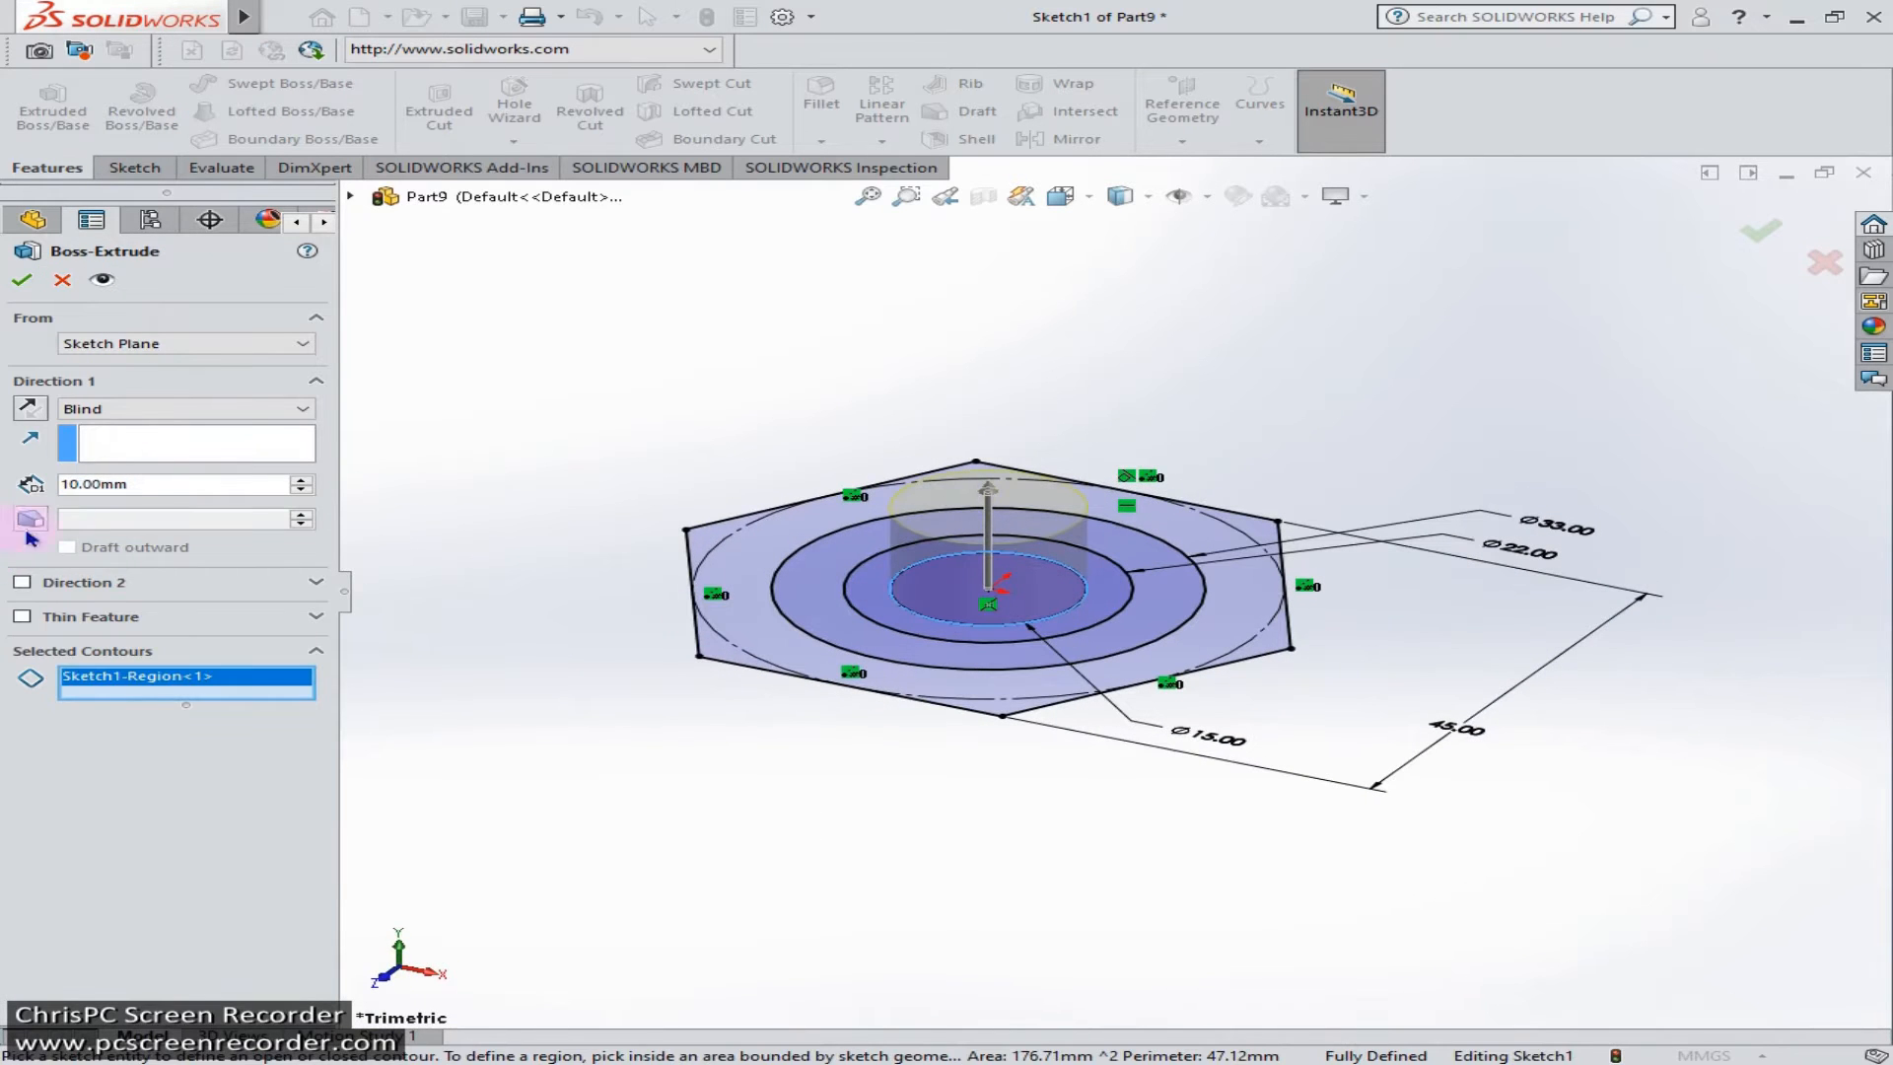
{"action": "left_click_drag", "start_coordinate": [178, 479], "coordinate": [30, 476]}
{"action": "type", "text": "18"}
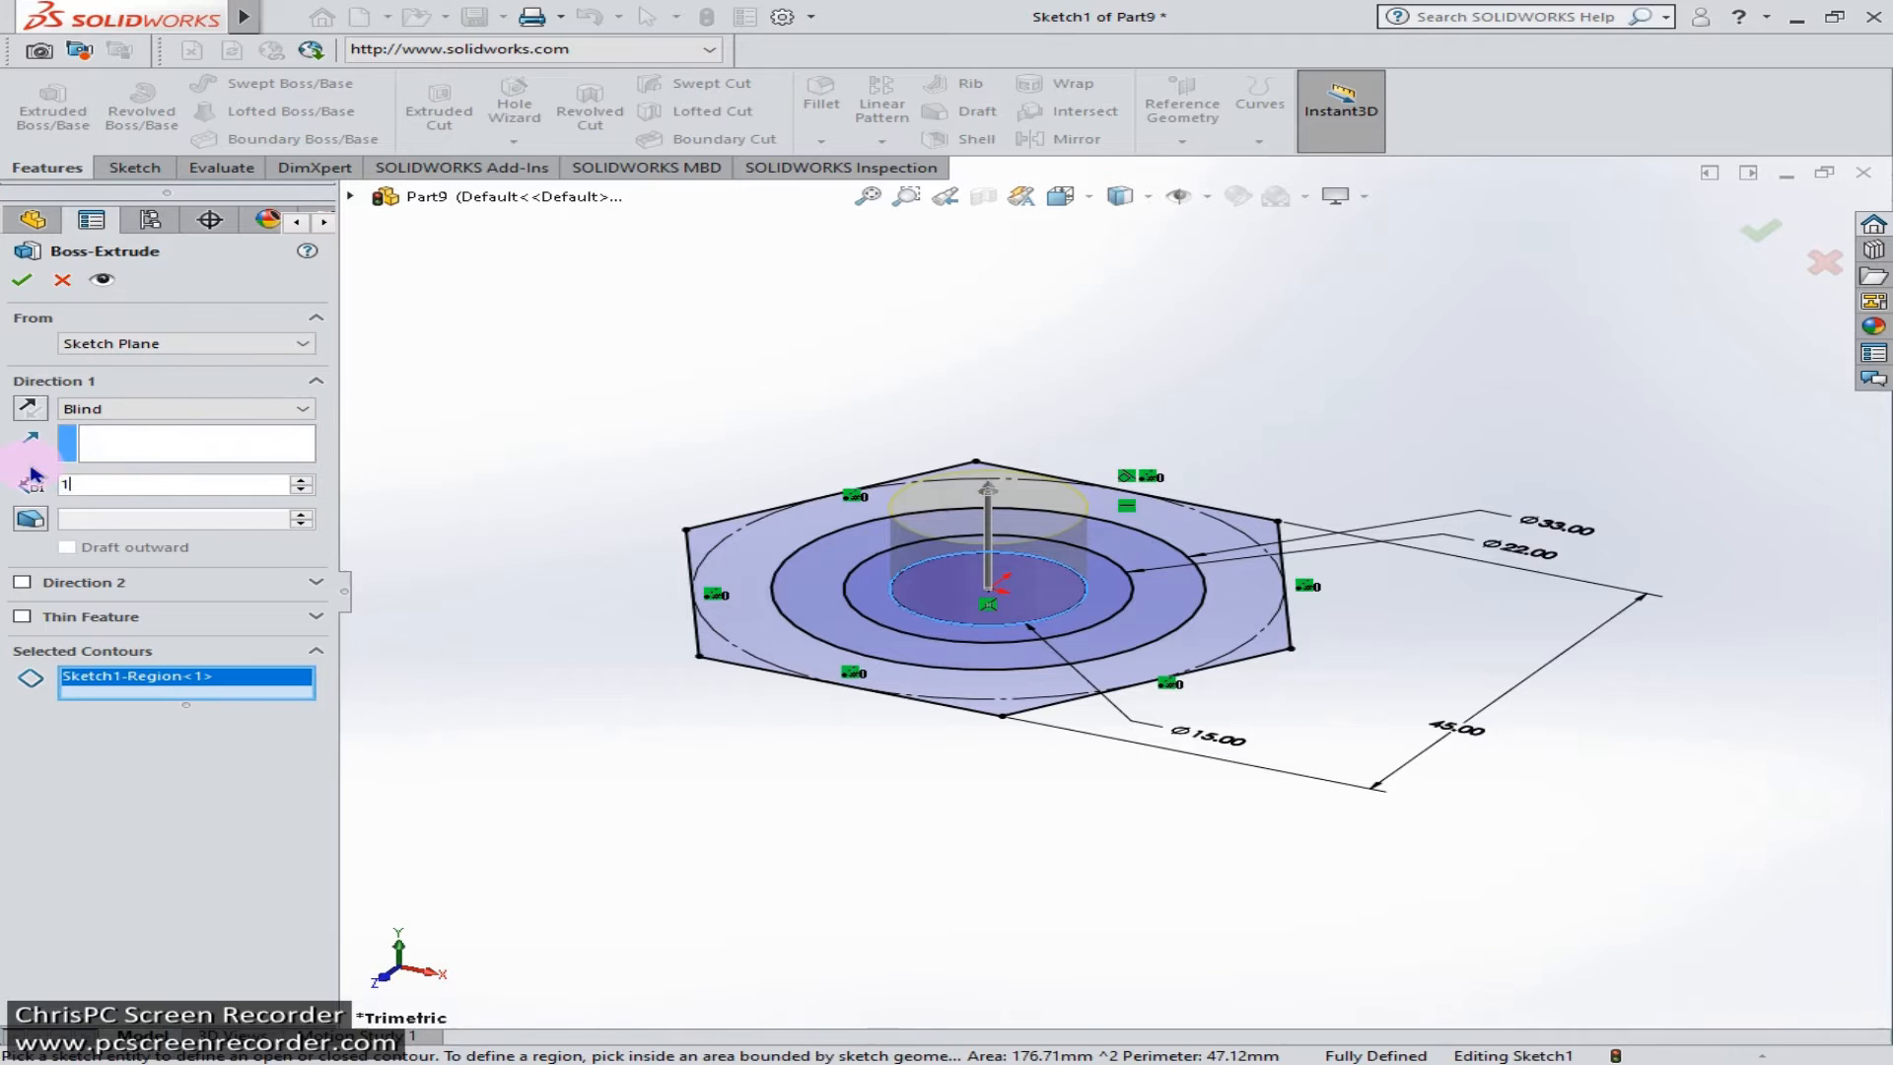
{"action": "key", "text": "Return"}
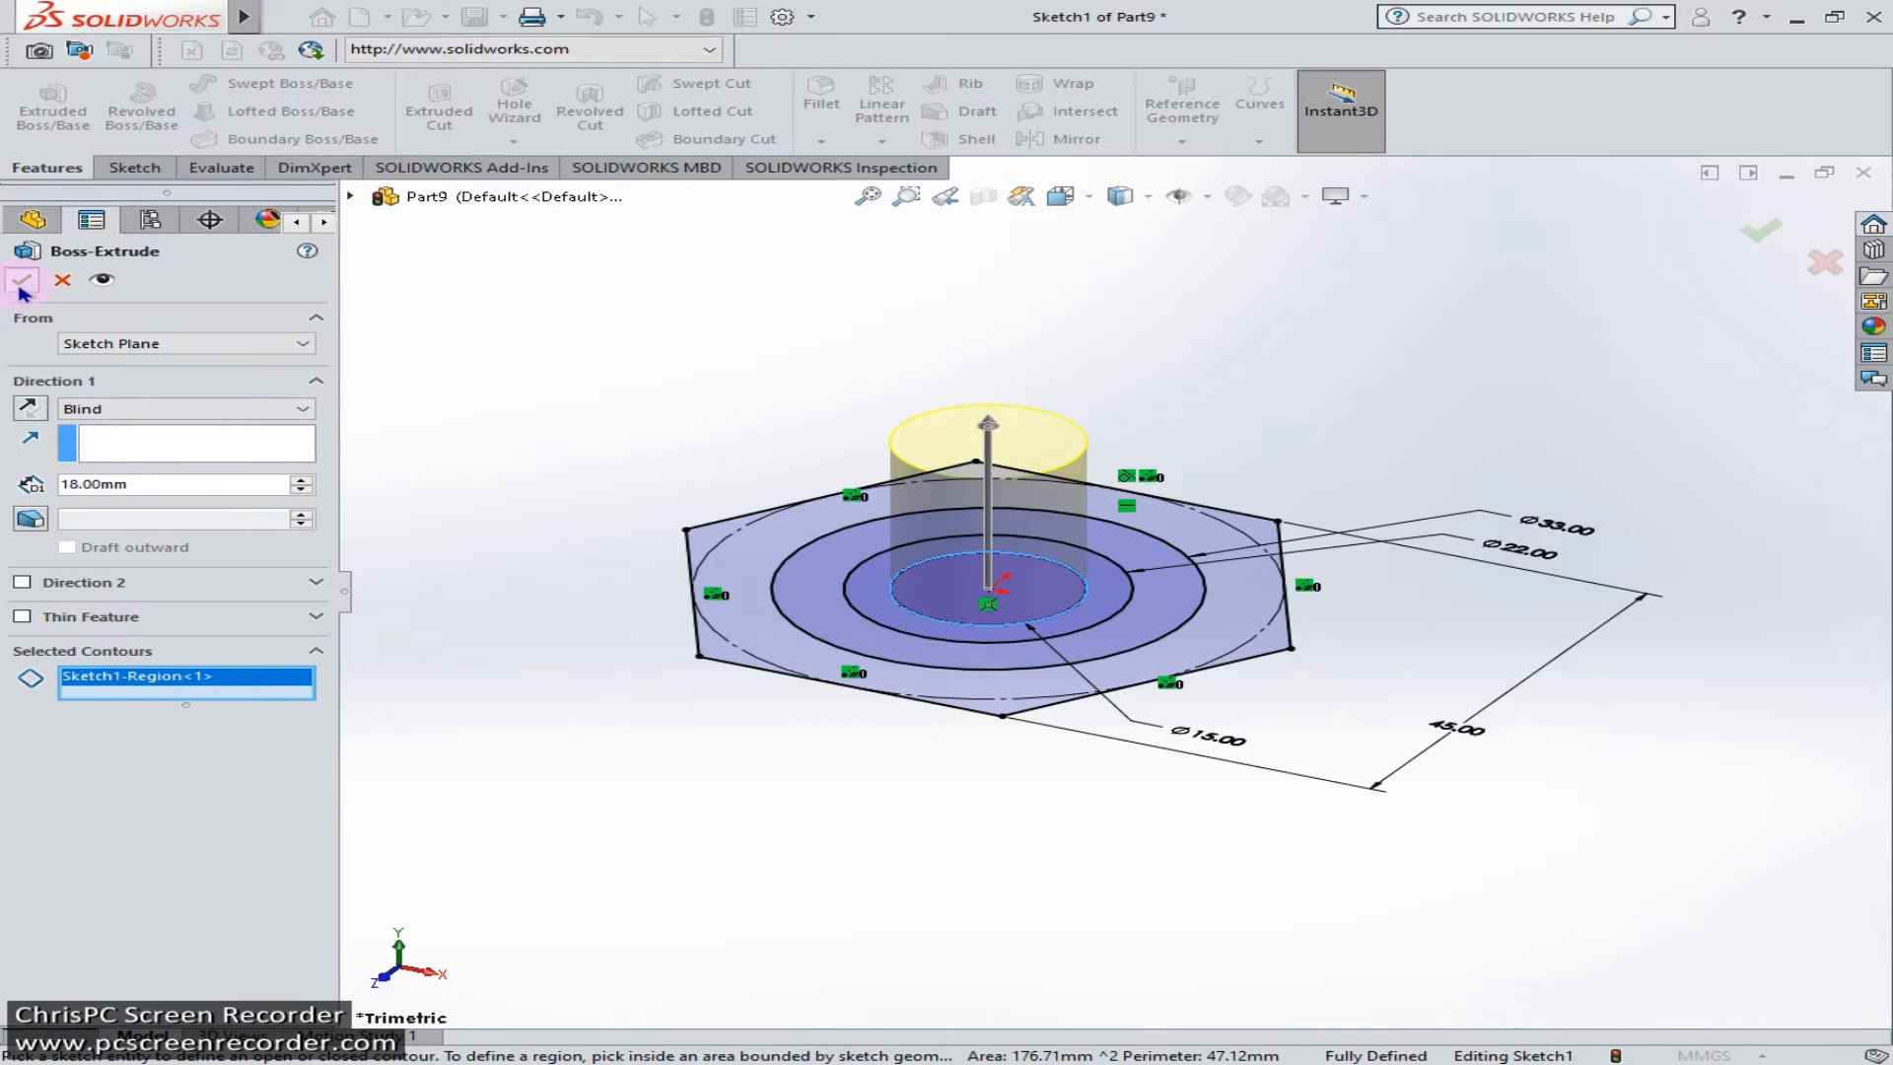
{"action": "left_click", "coordinate": [21, 285]}
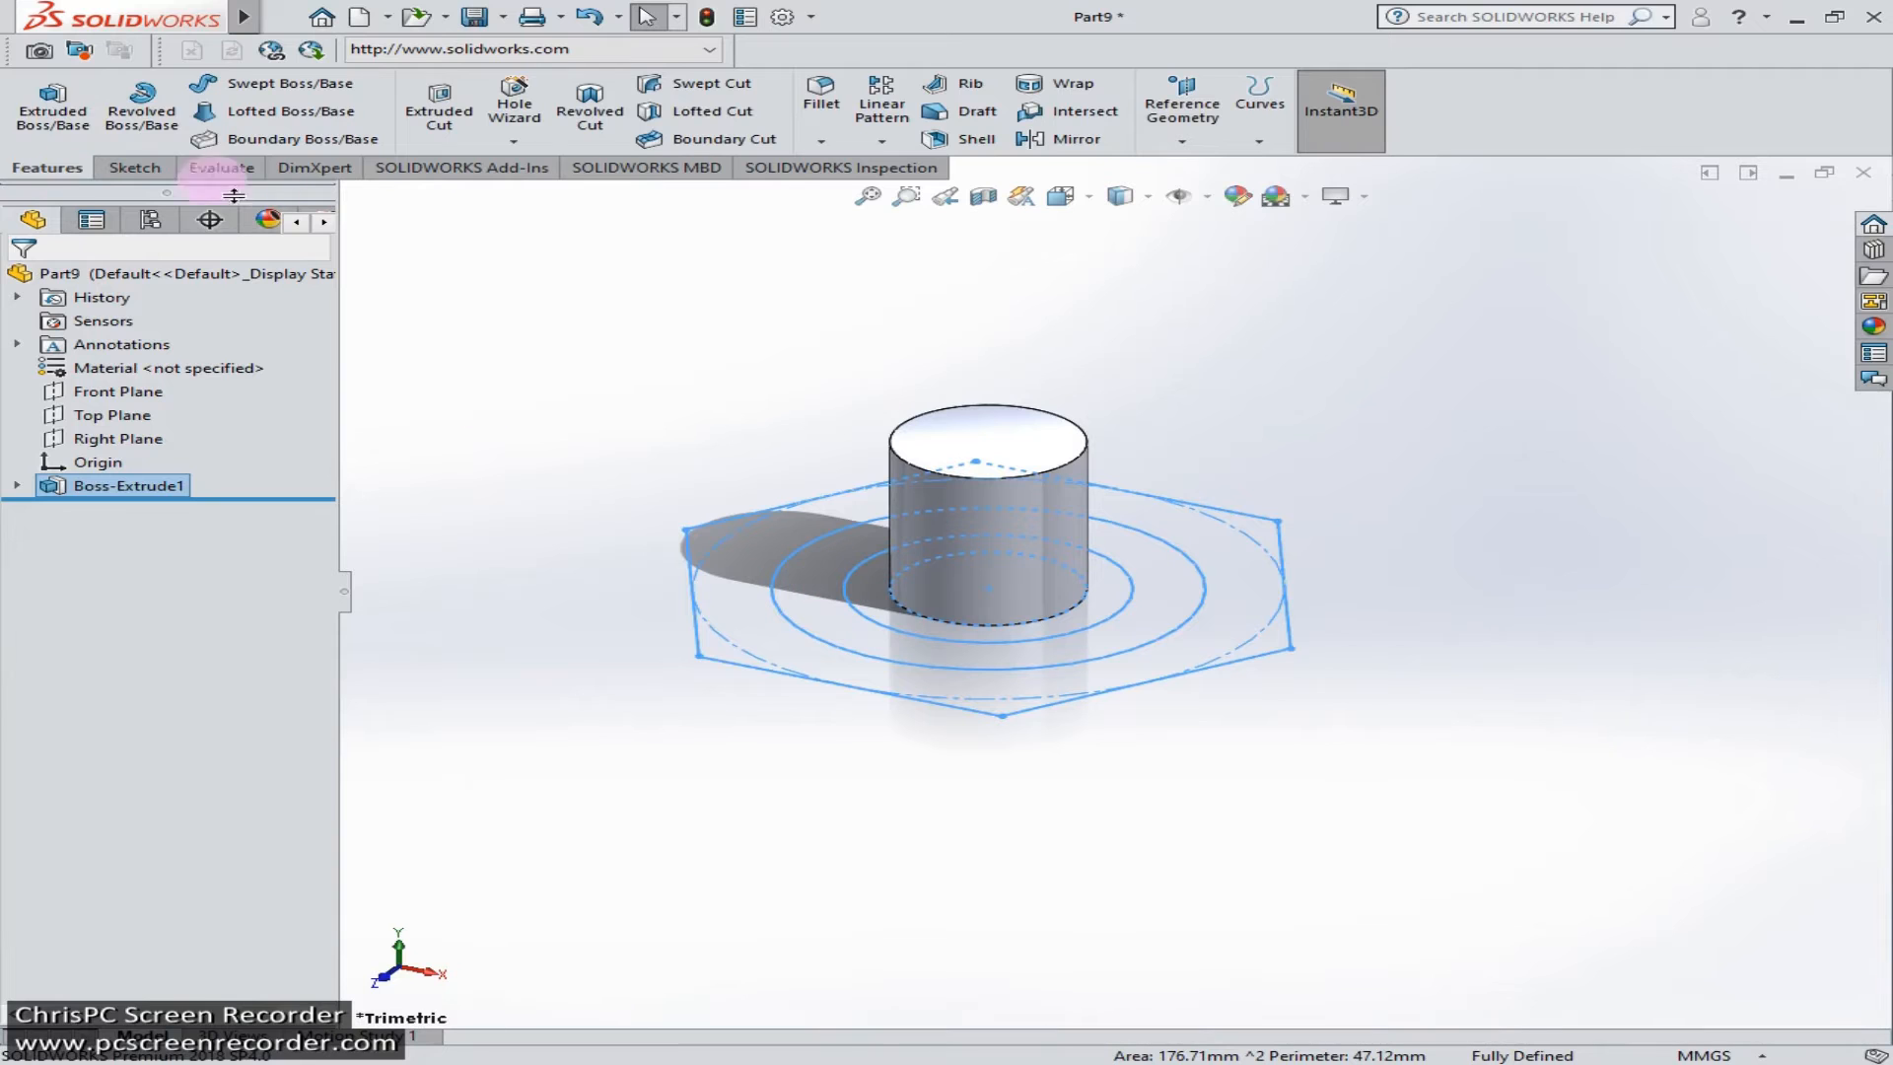
Reuse Sketch1 to extrude the ring between the 15 mm and 22 mm circles to a blind depth of 20 mm
{"action": "left_click", "coordinate": [352, 199]}
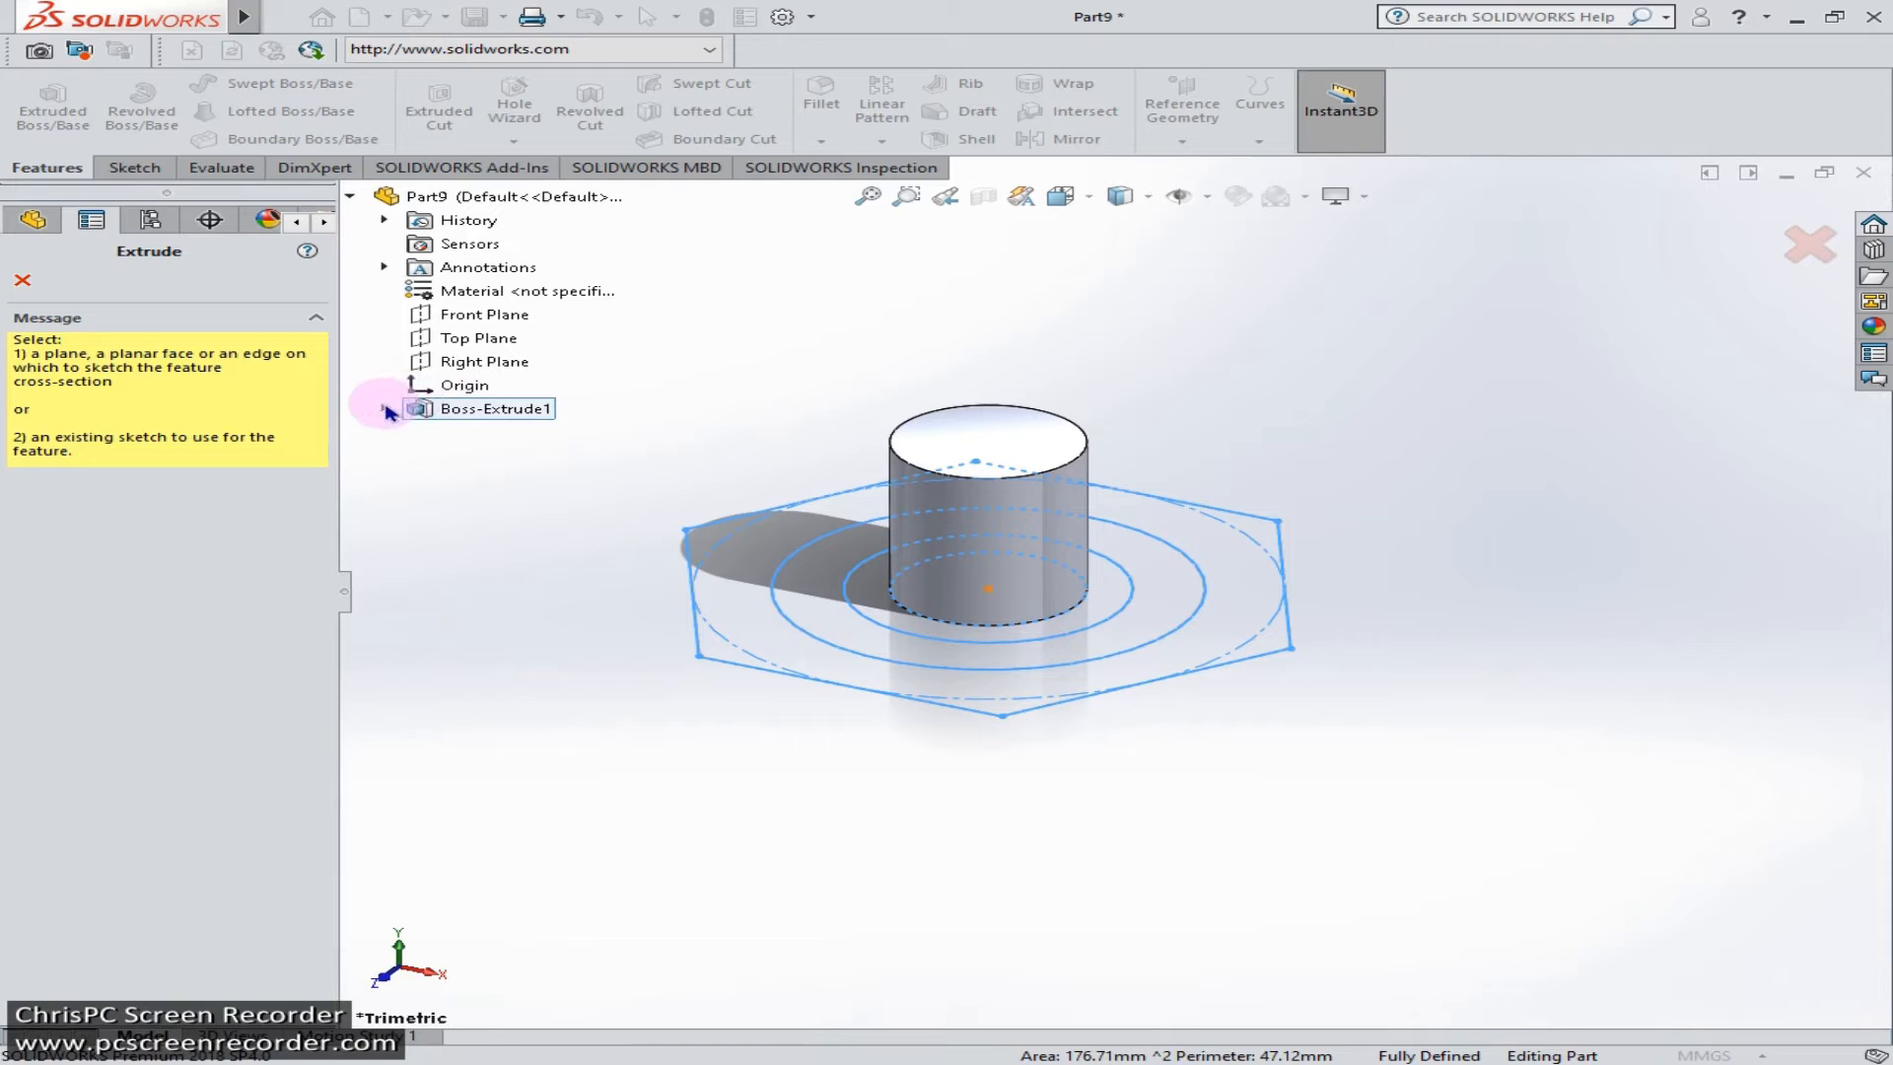
{"action": "left_click", "coordinate": [384, 410]}
{"action": "left_click", "coordinate": [499, 433]}
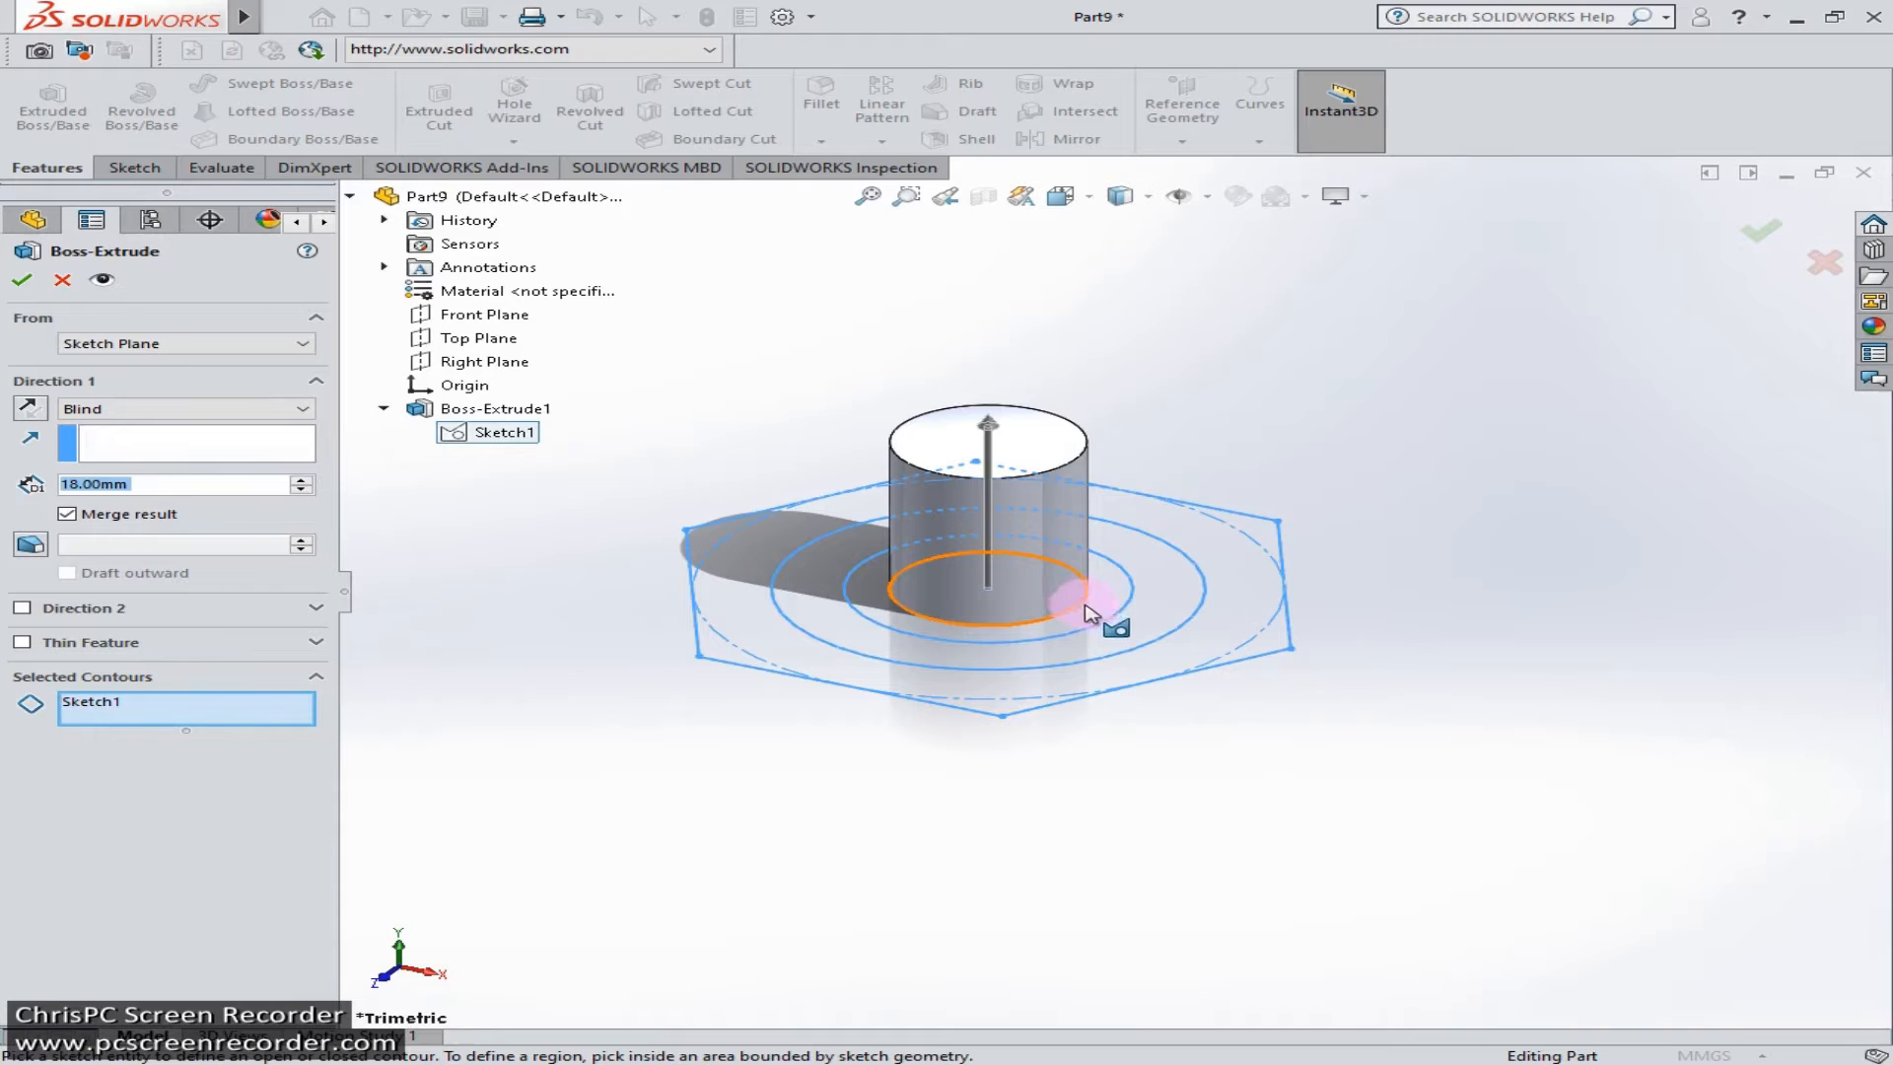
{"action": "left_click", "coordinate": [1118, 621]}
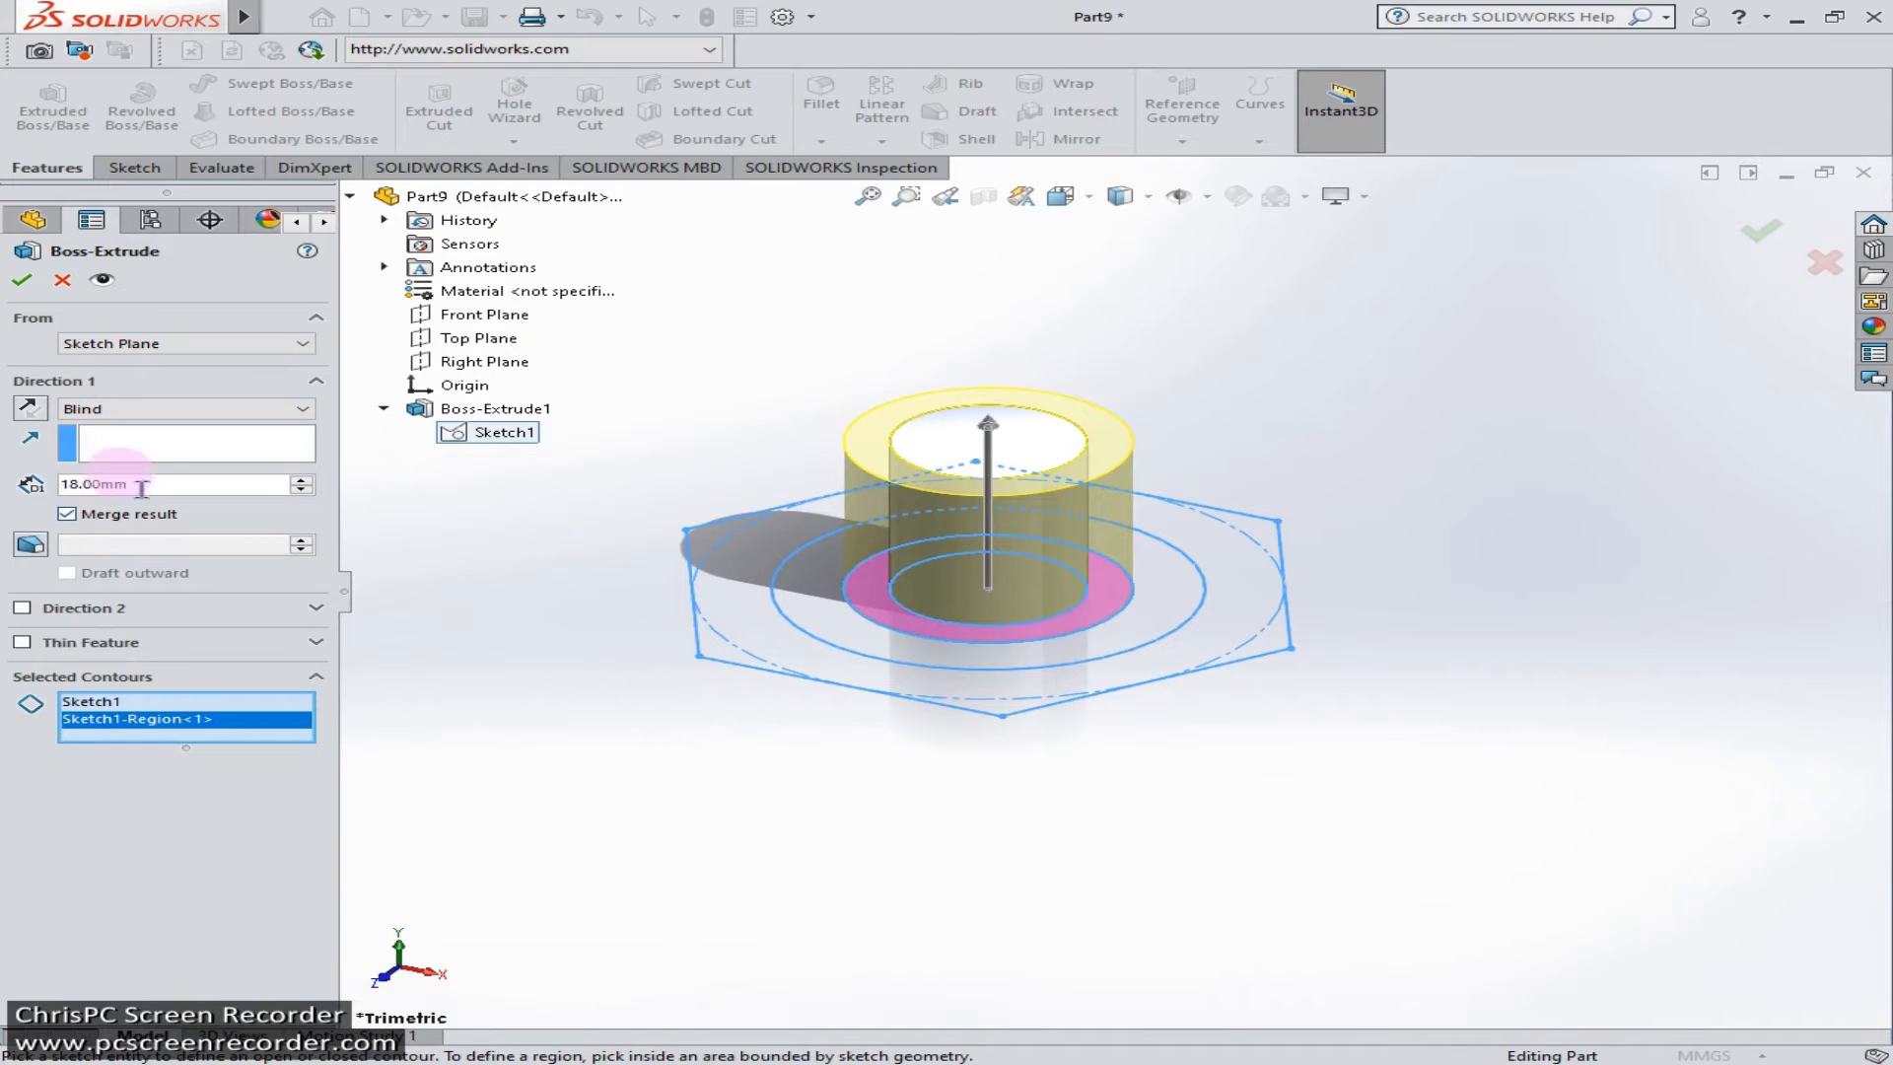
{"action": "left_click_drag", "start_coordinate": [141, 488], "coordinate": [102, 482]}
{"action": "type", "text": "20"}
{"action": "key", "text": "Return"}
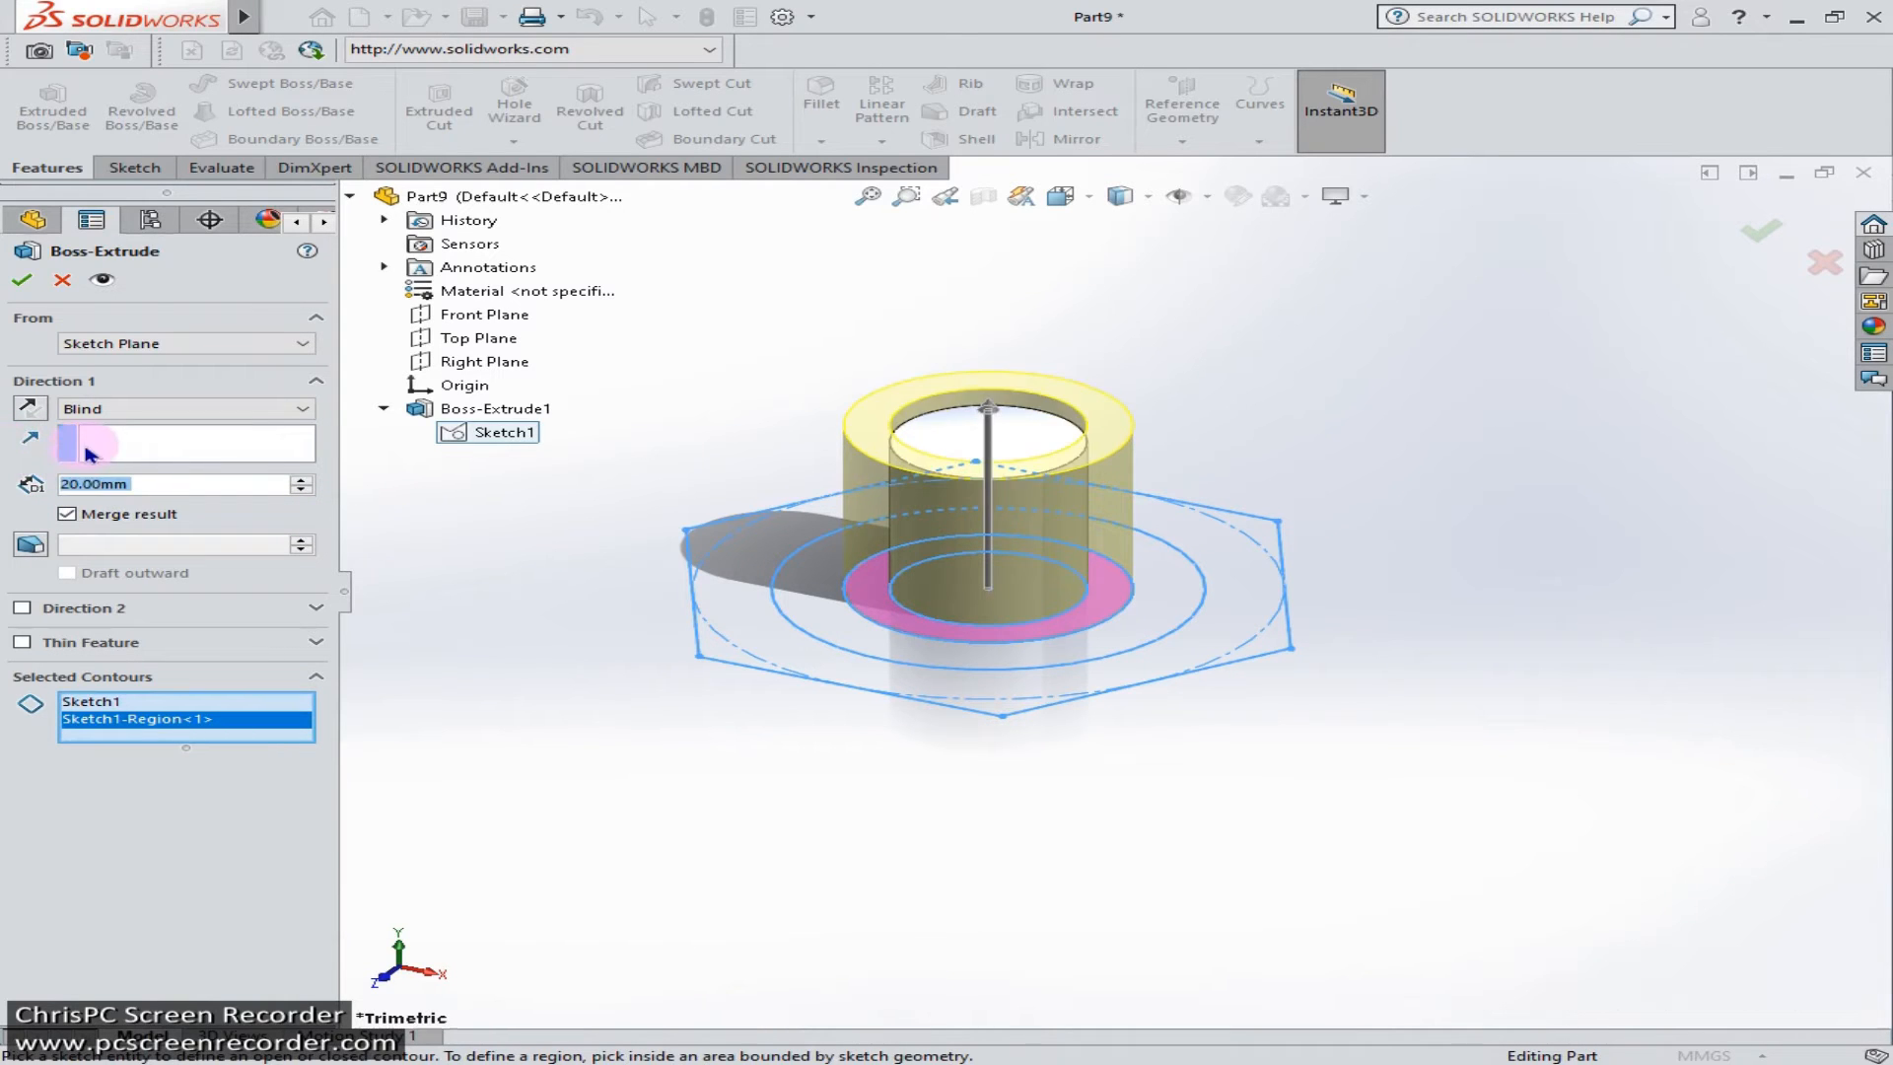
{"action": "left_click", "coordinate": [24, 280]}
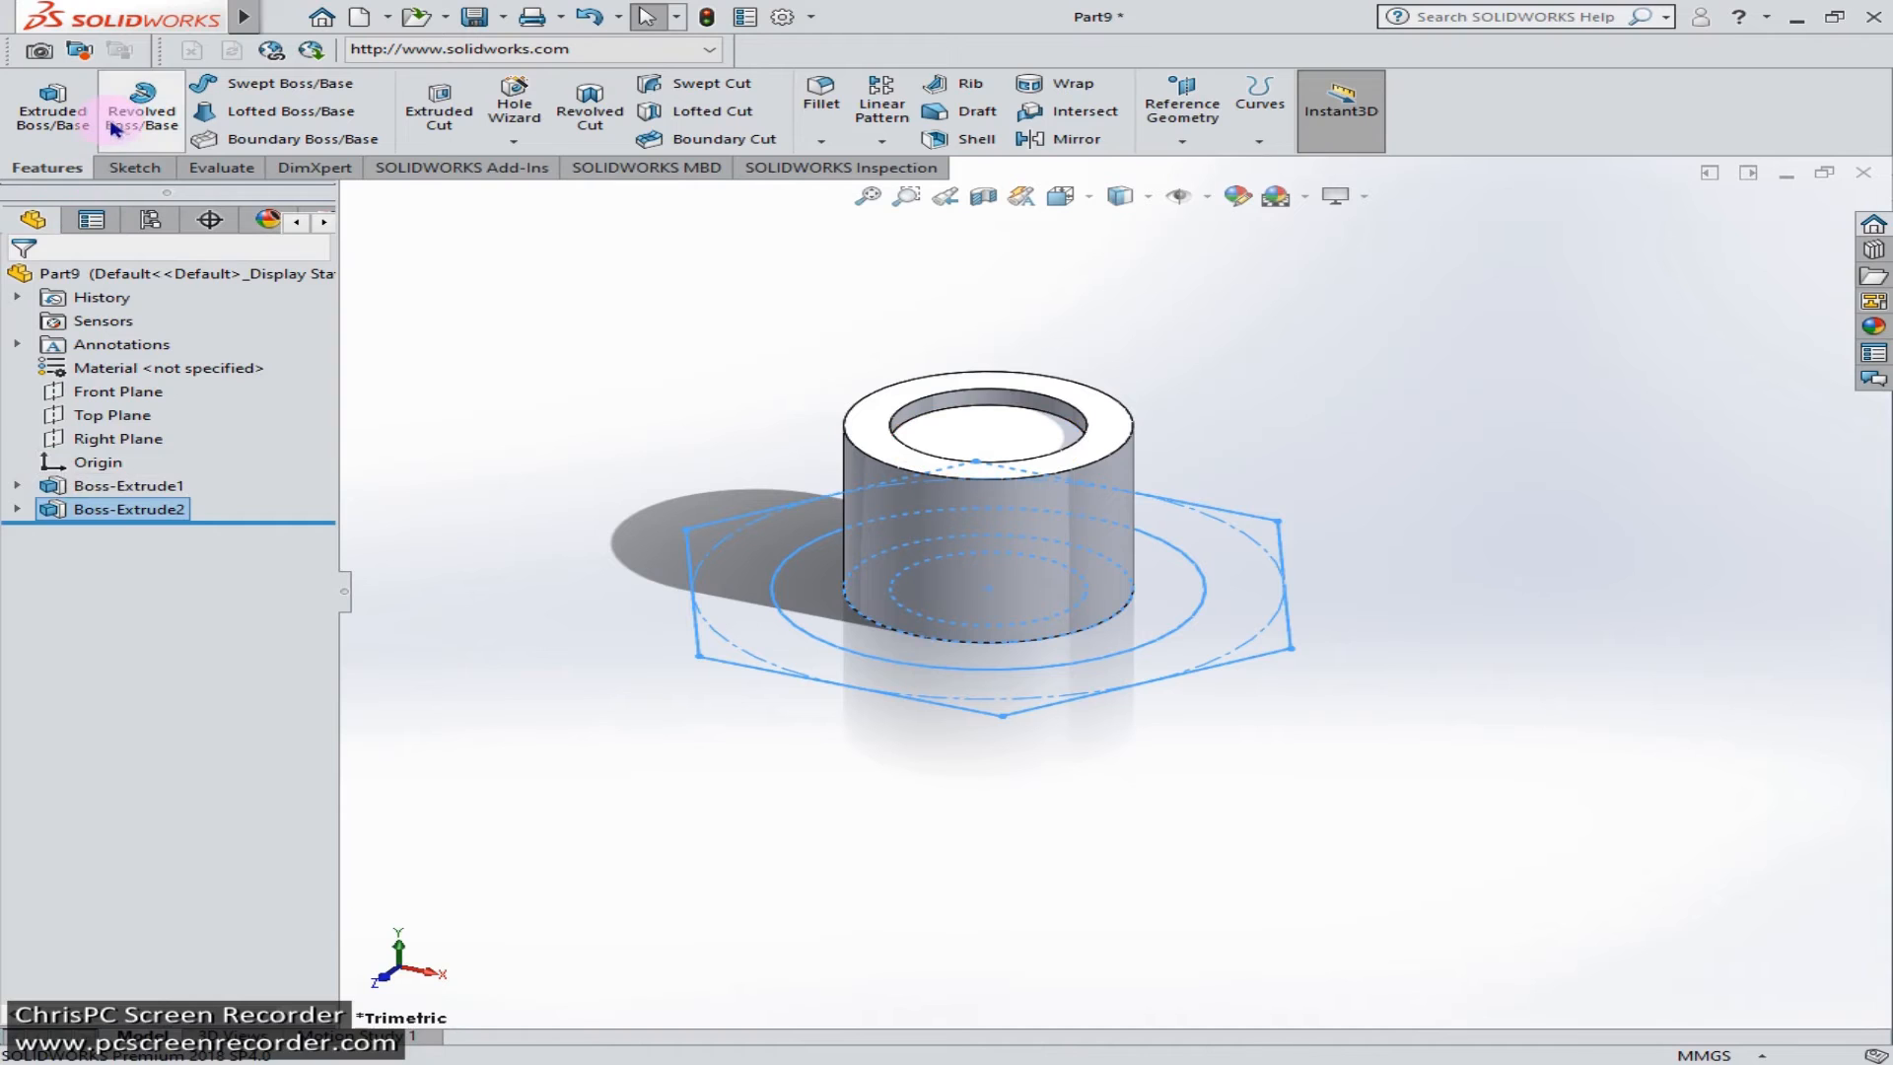
Reuse Sketch1 to extrude the ring between the 22 mm and 33 mm circles to a blind depth of 42 mm
{"action": "left_click", "coordinate": [54, 110]}
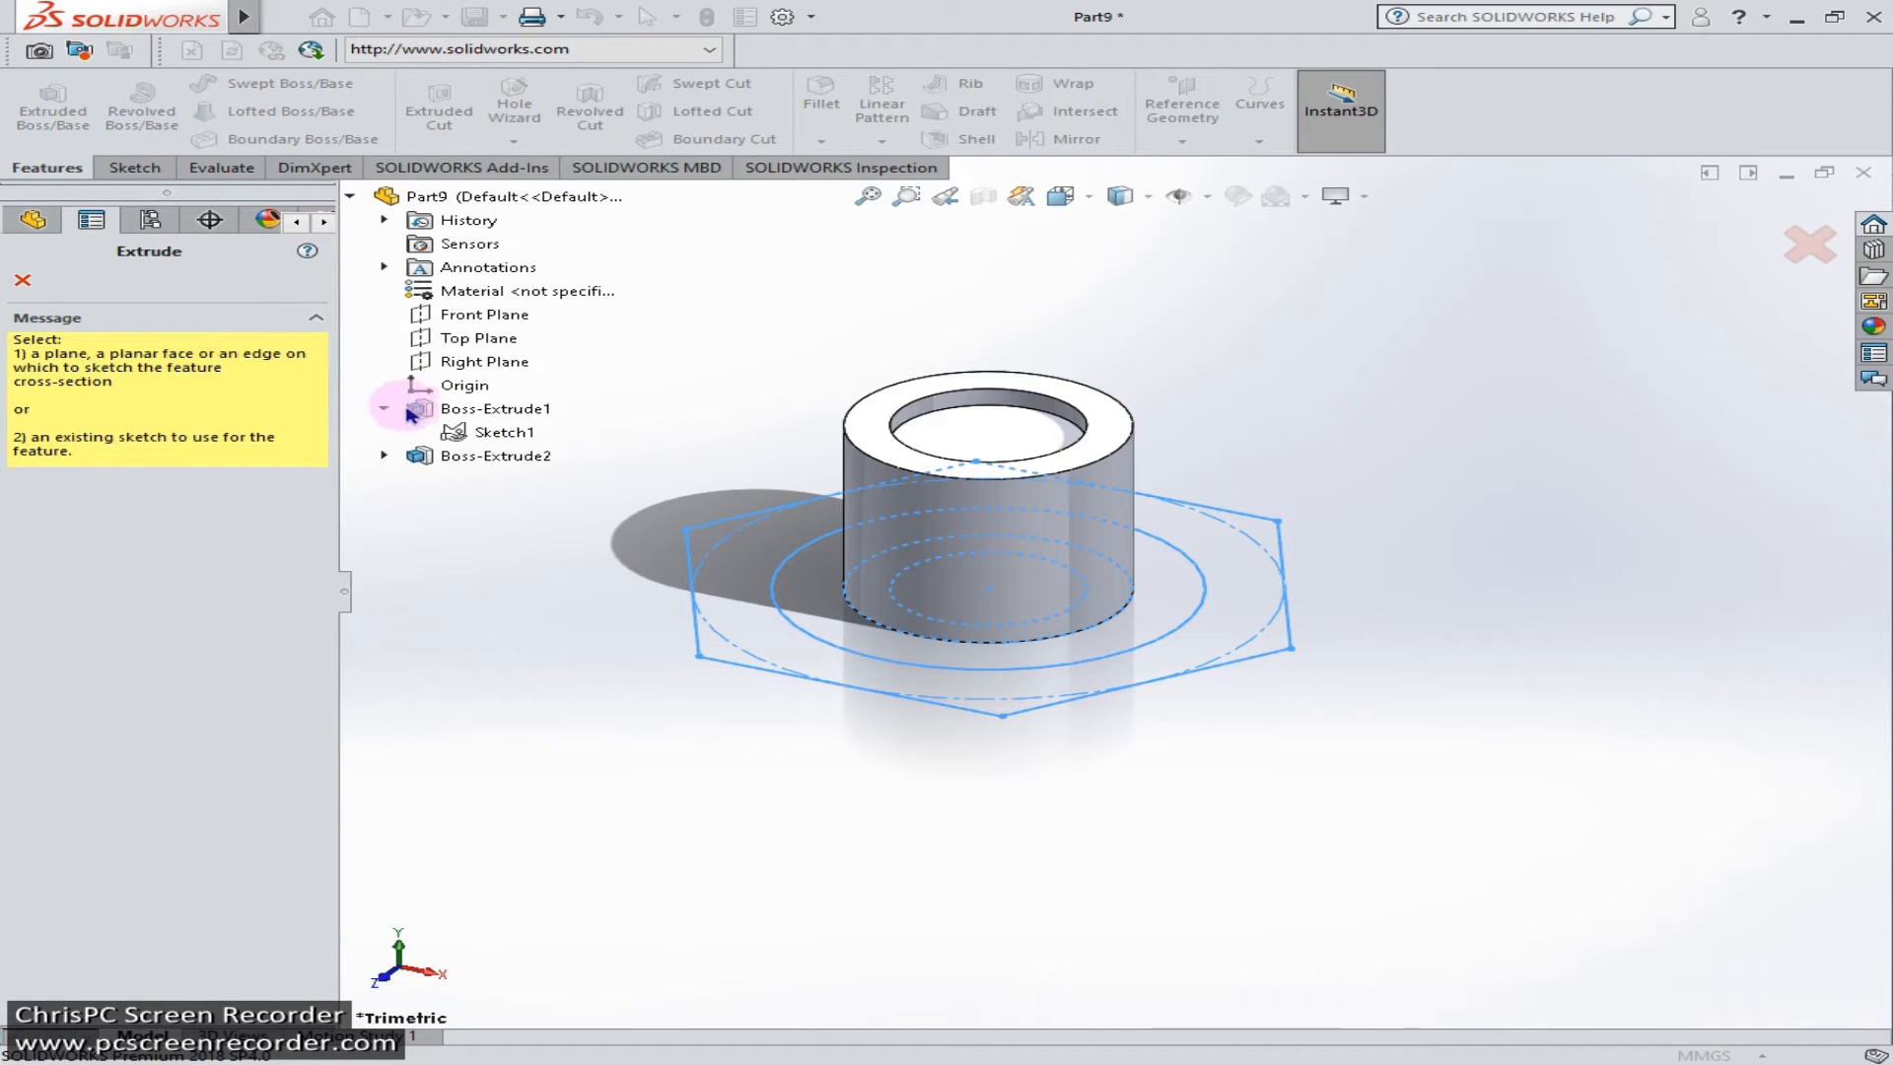
{"action": "left_click", "coordinate": [467, 439]}
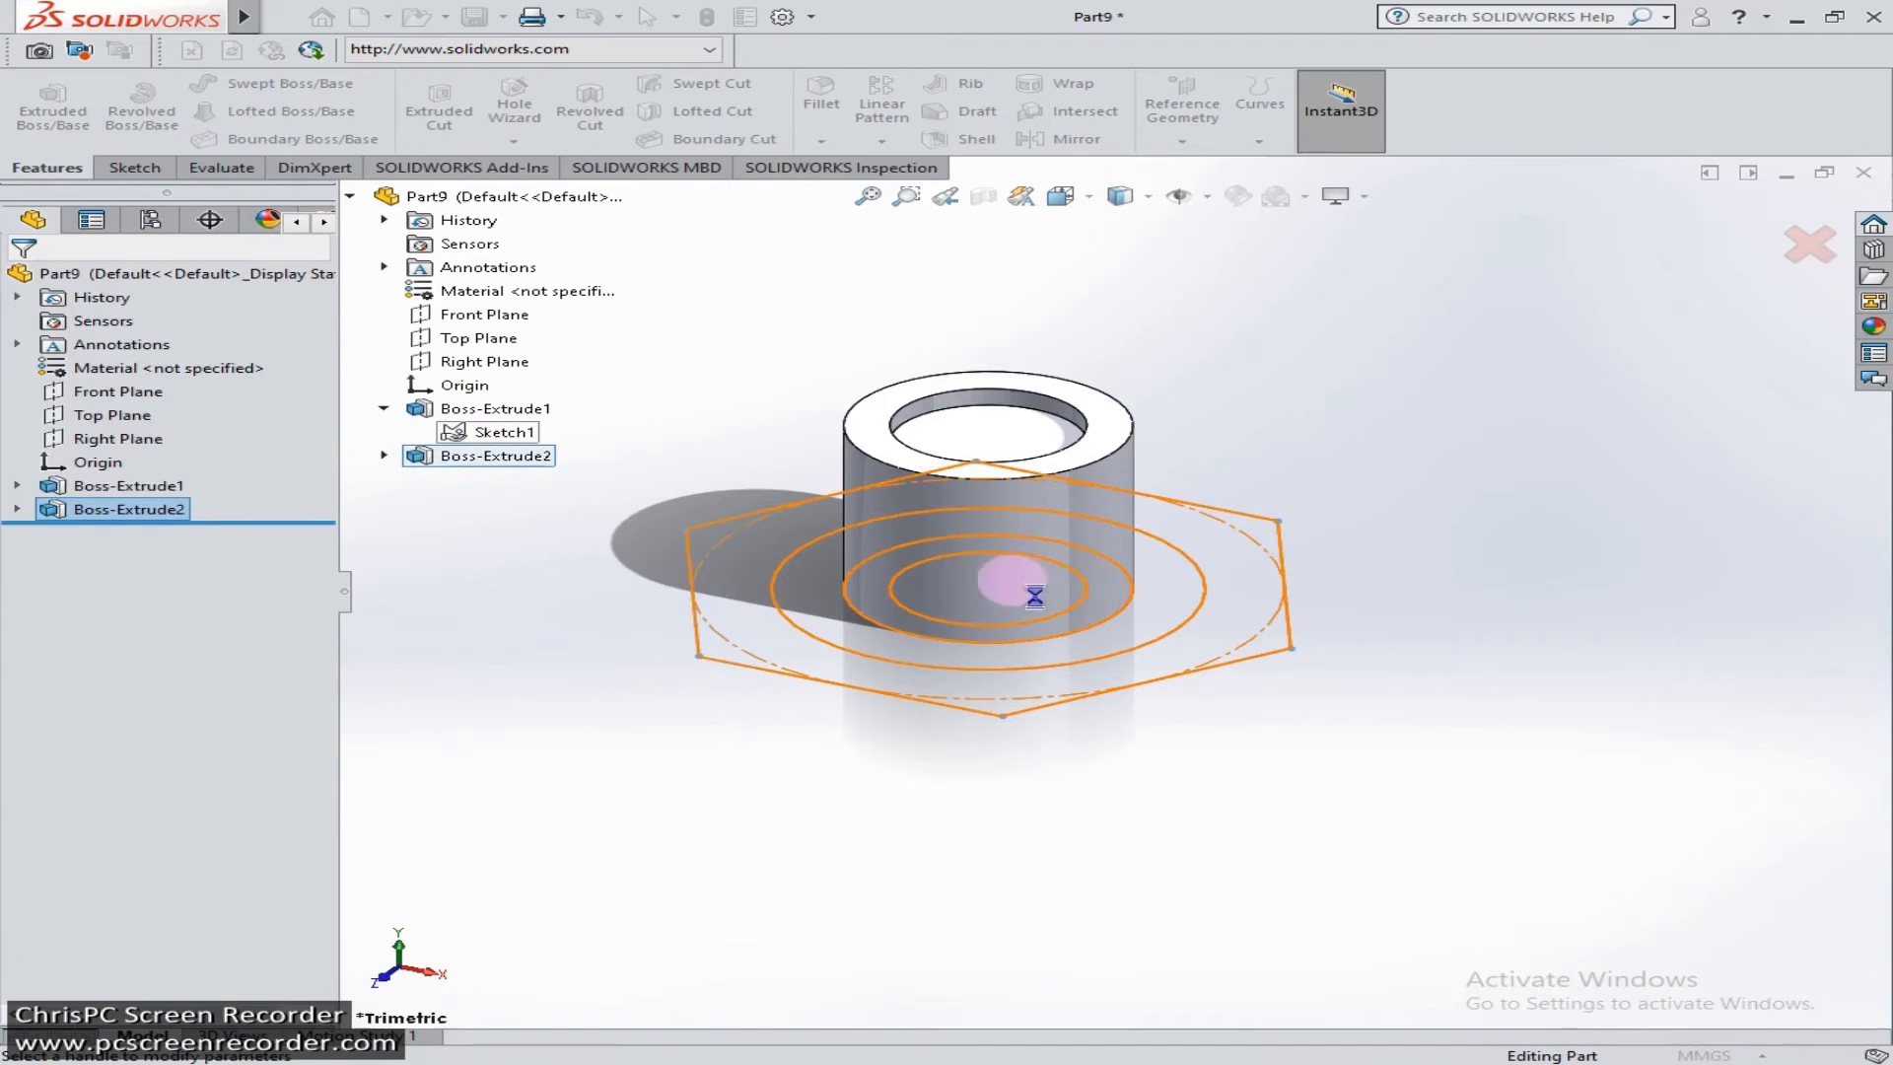
{"action": "left_click", "coordinate": [1167, 619]}
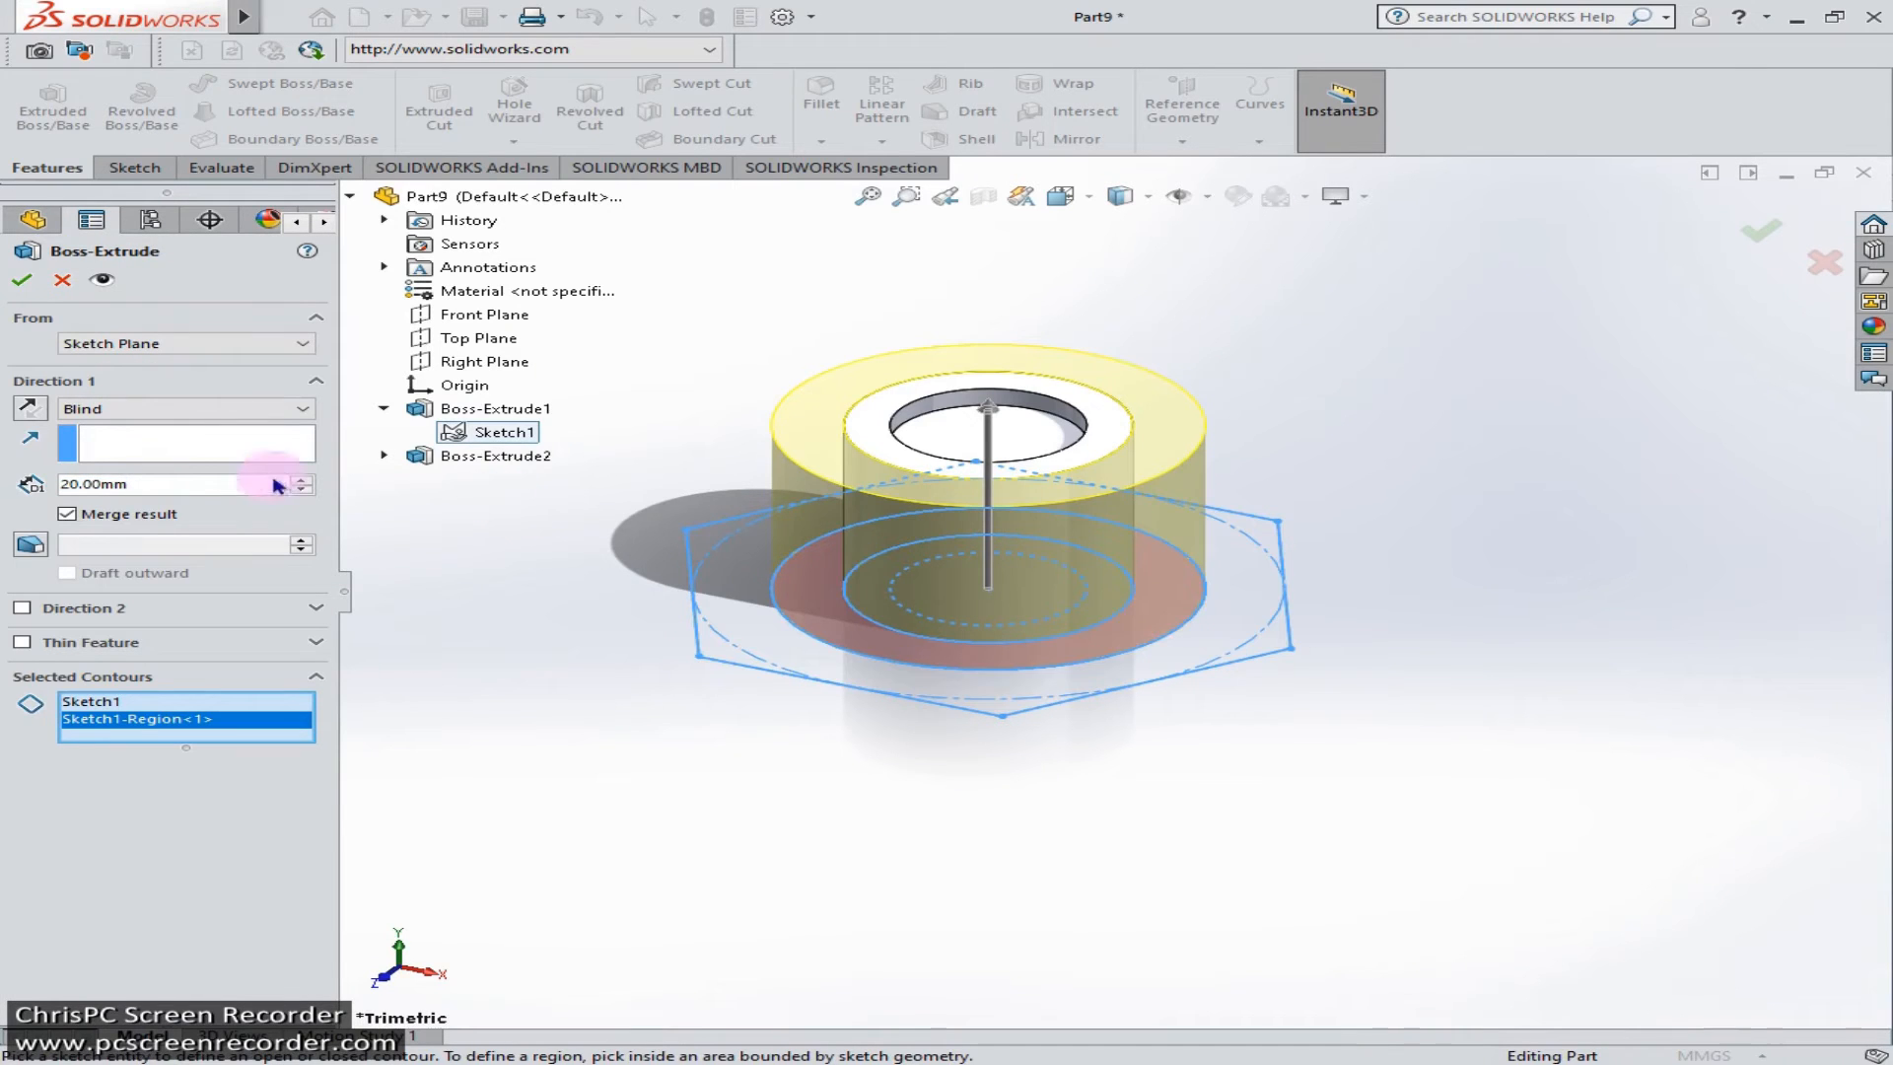
{"action": "left_click_drag", "start_coordinate": [188, 481], "coordinate": [22, 481]}
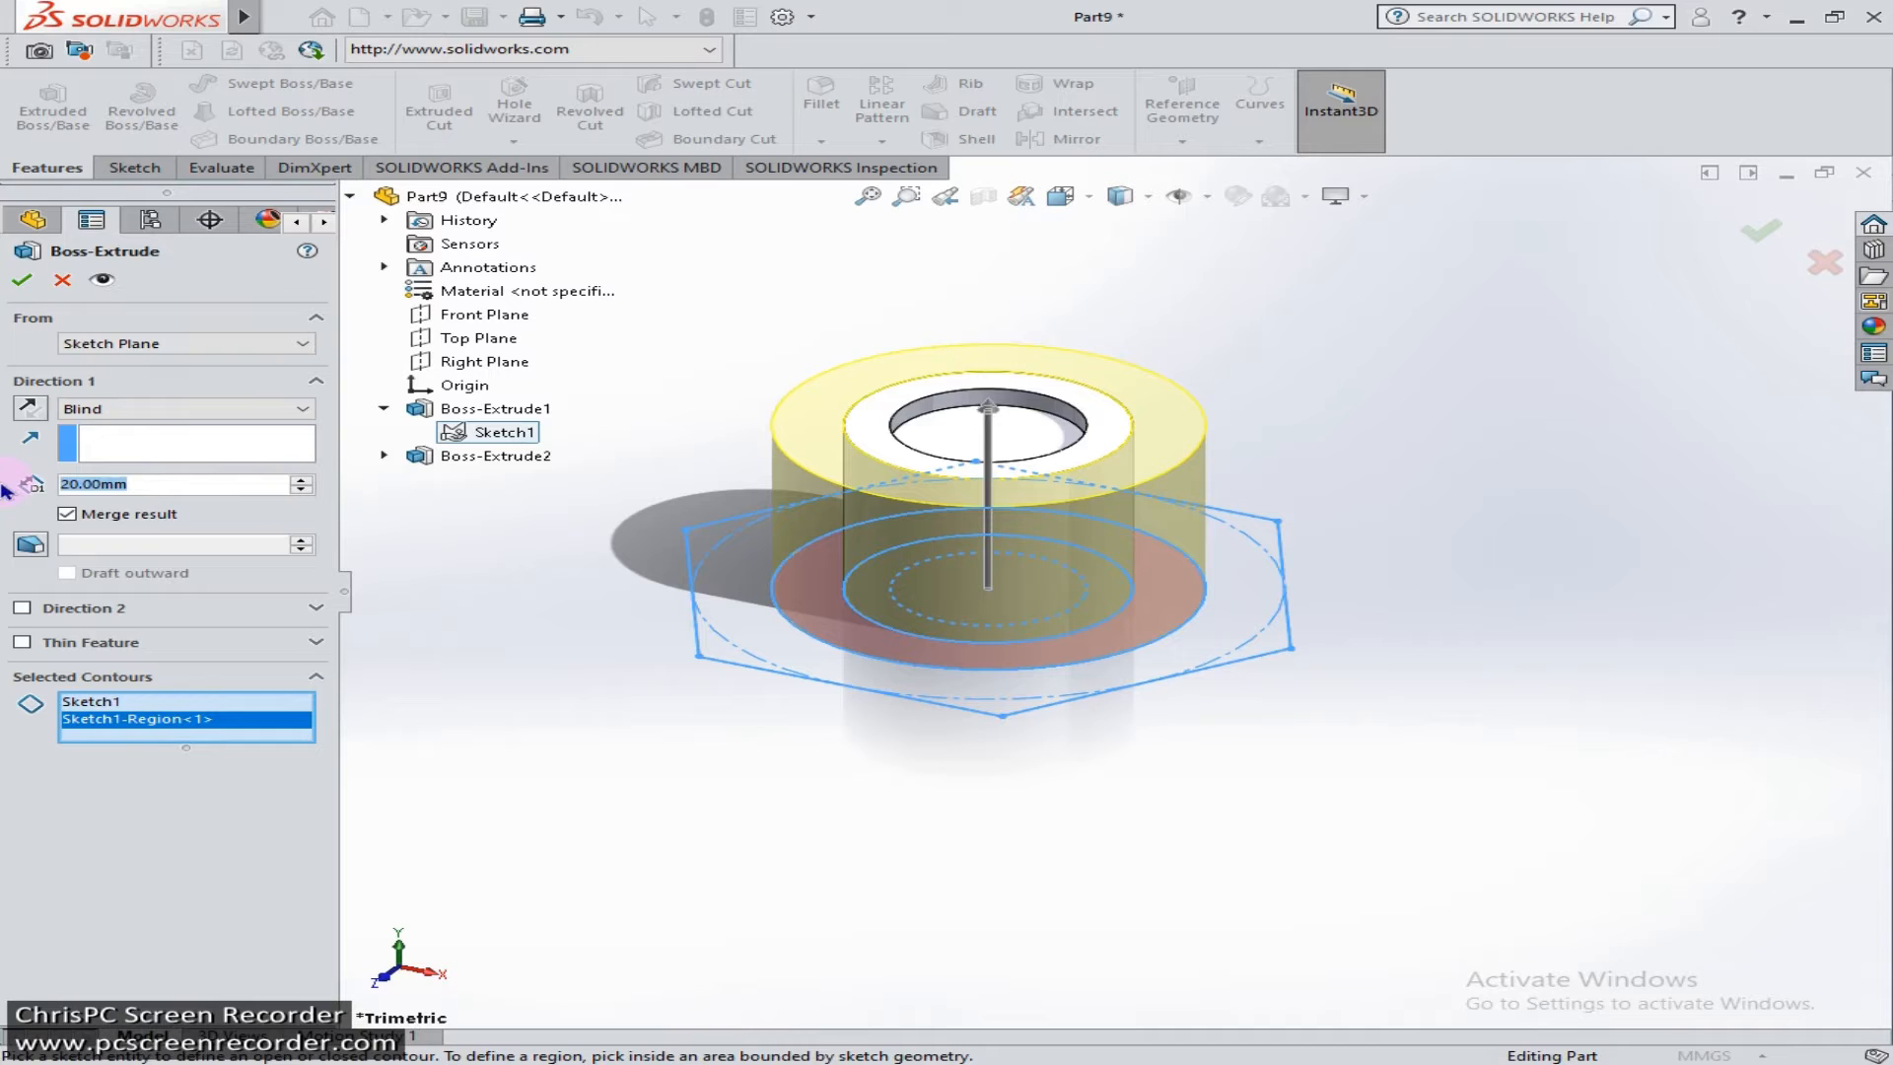
{"action": "type", "text": "42"}
{"action": "key", "text": "Return"}
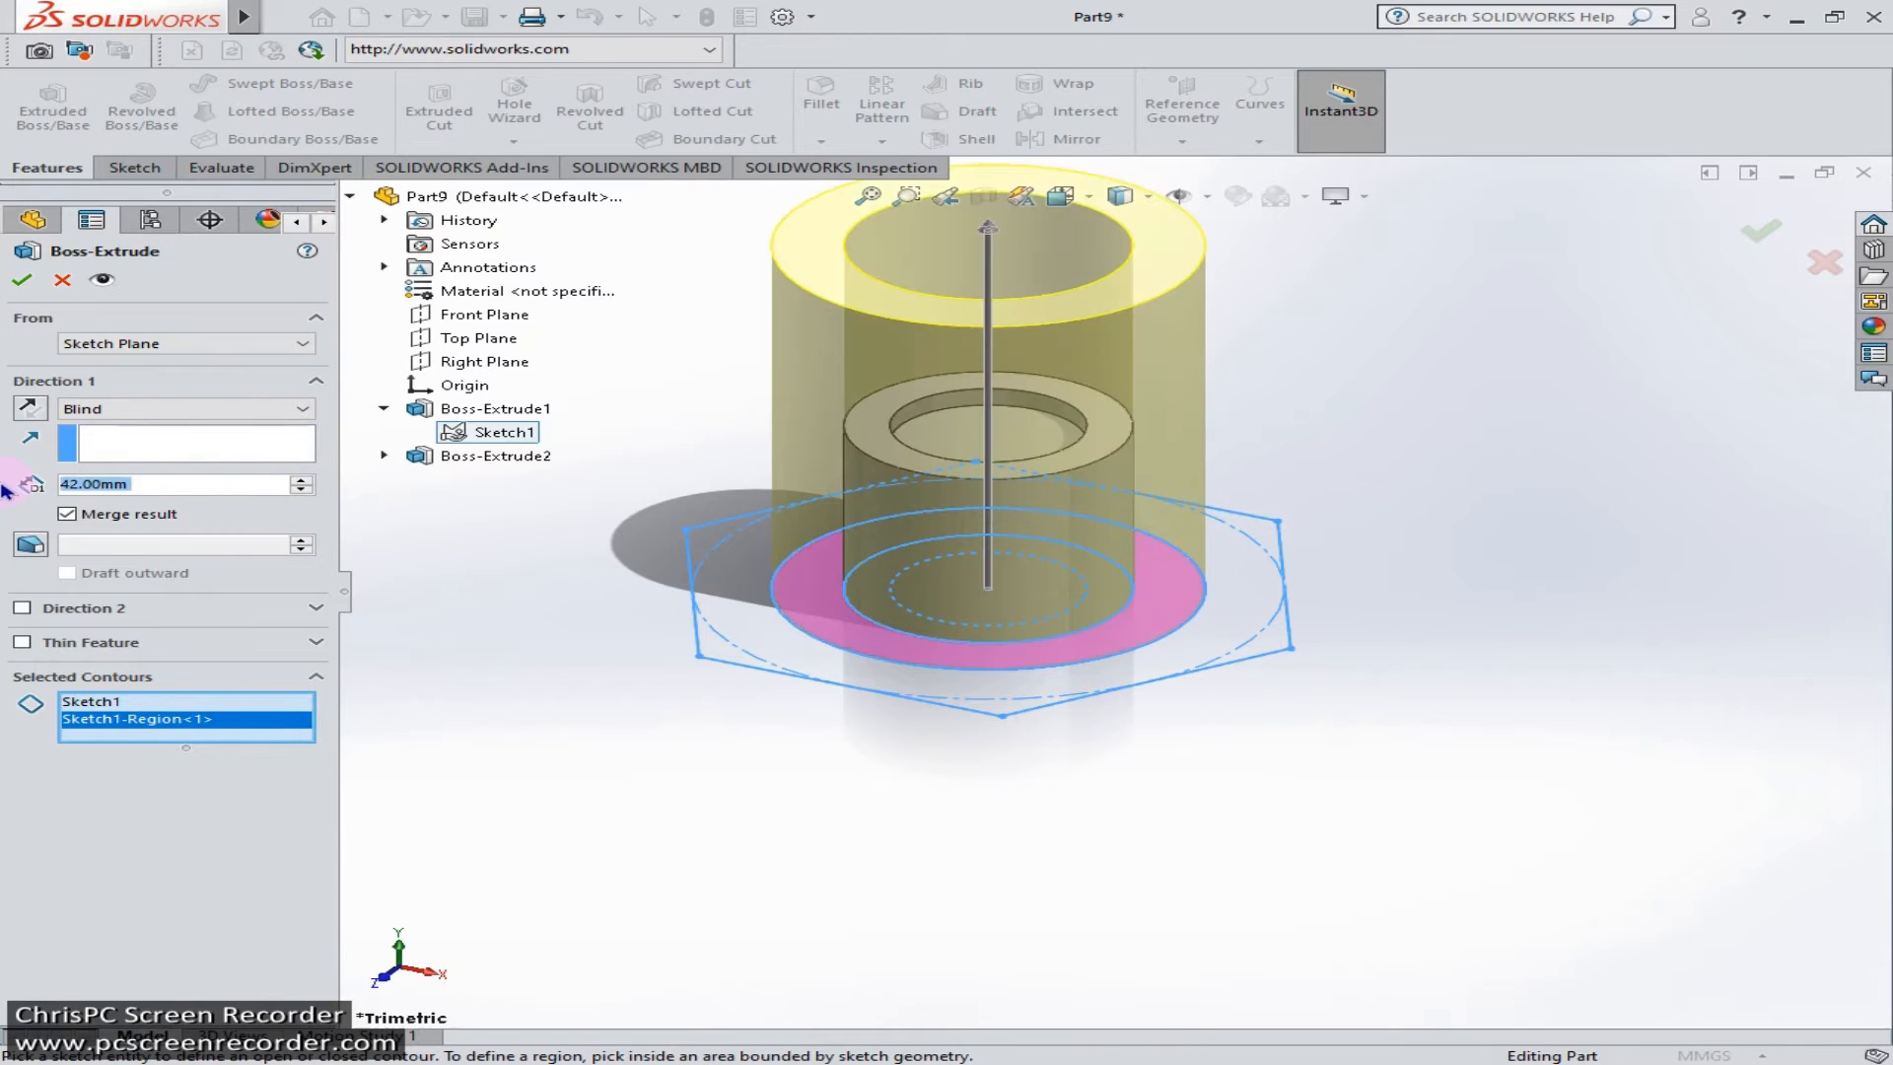
{"action": "left_click", "coordinate": [22, 281]}
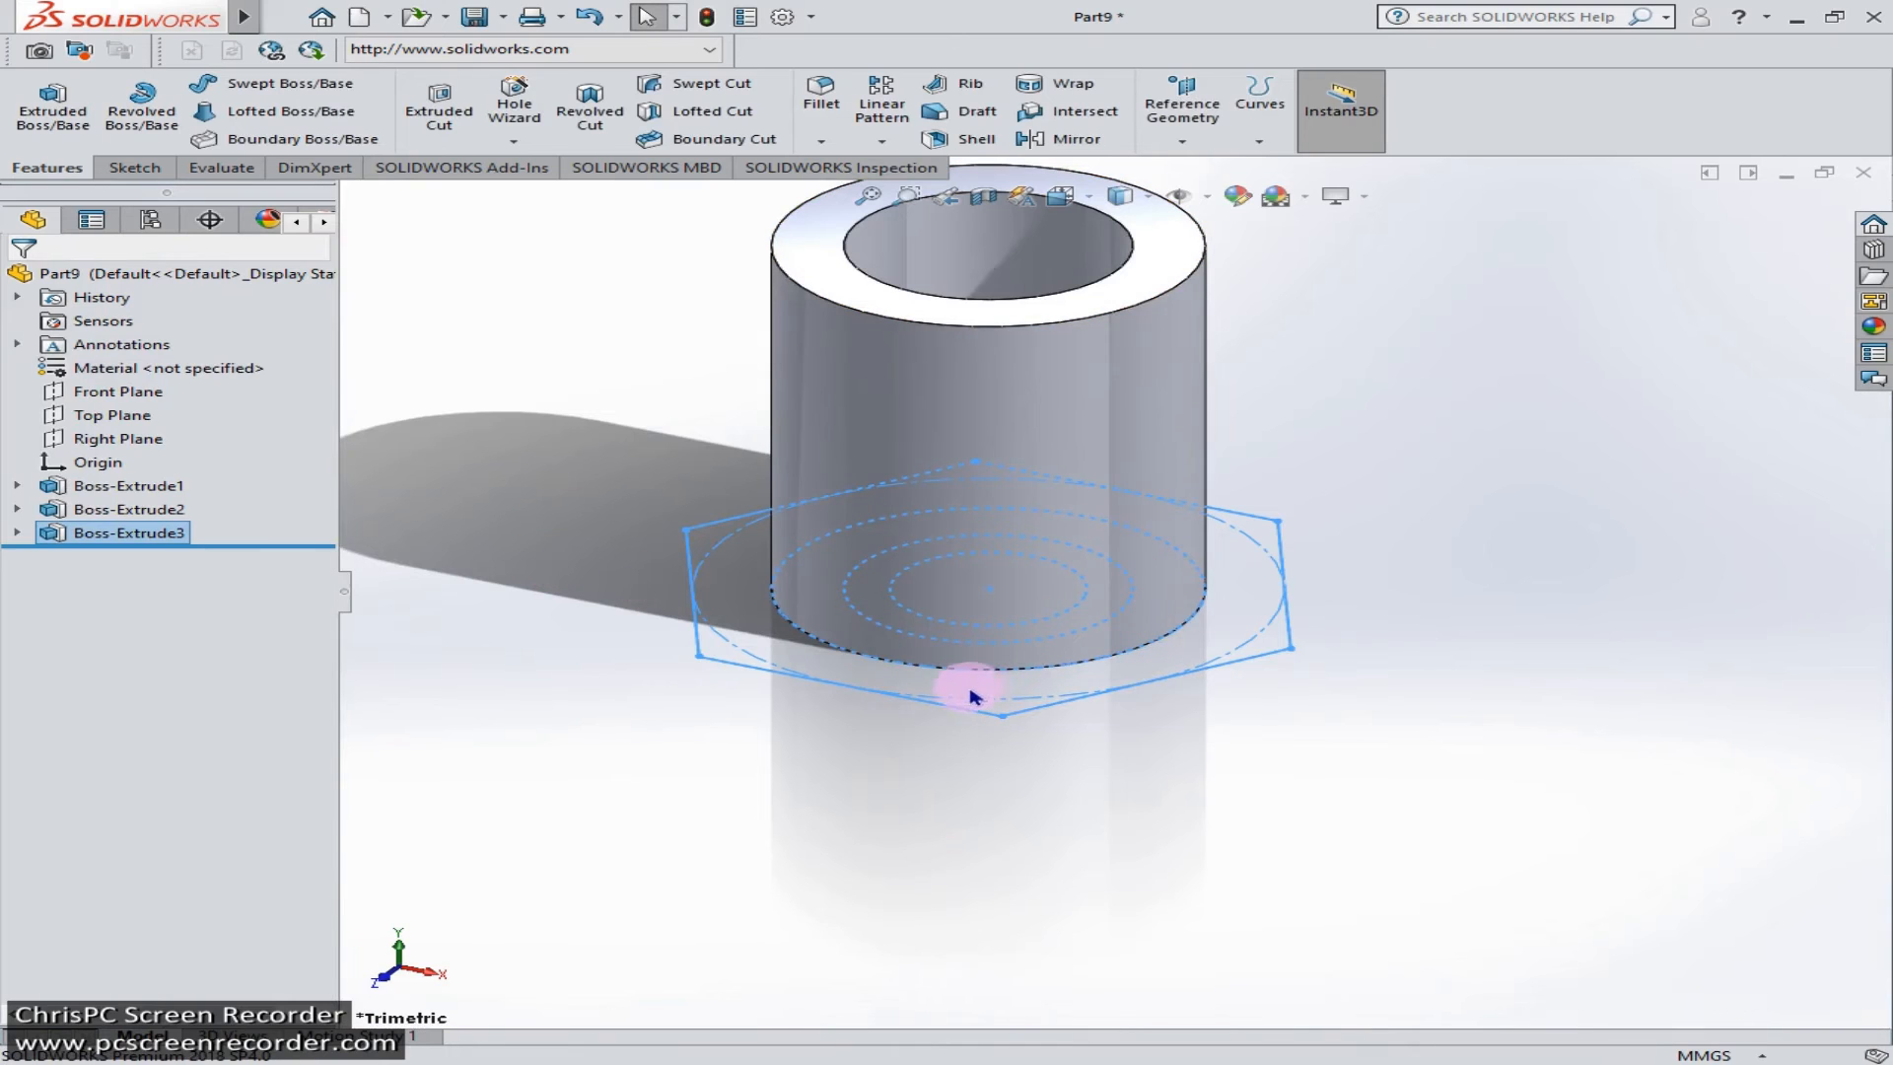
Reuse Sketch1 to extrude the region between the 33 mm circle and the hexagon to a blind depth of 8 mm
{"action": "left_click", "coordinate": [52, 103]}
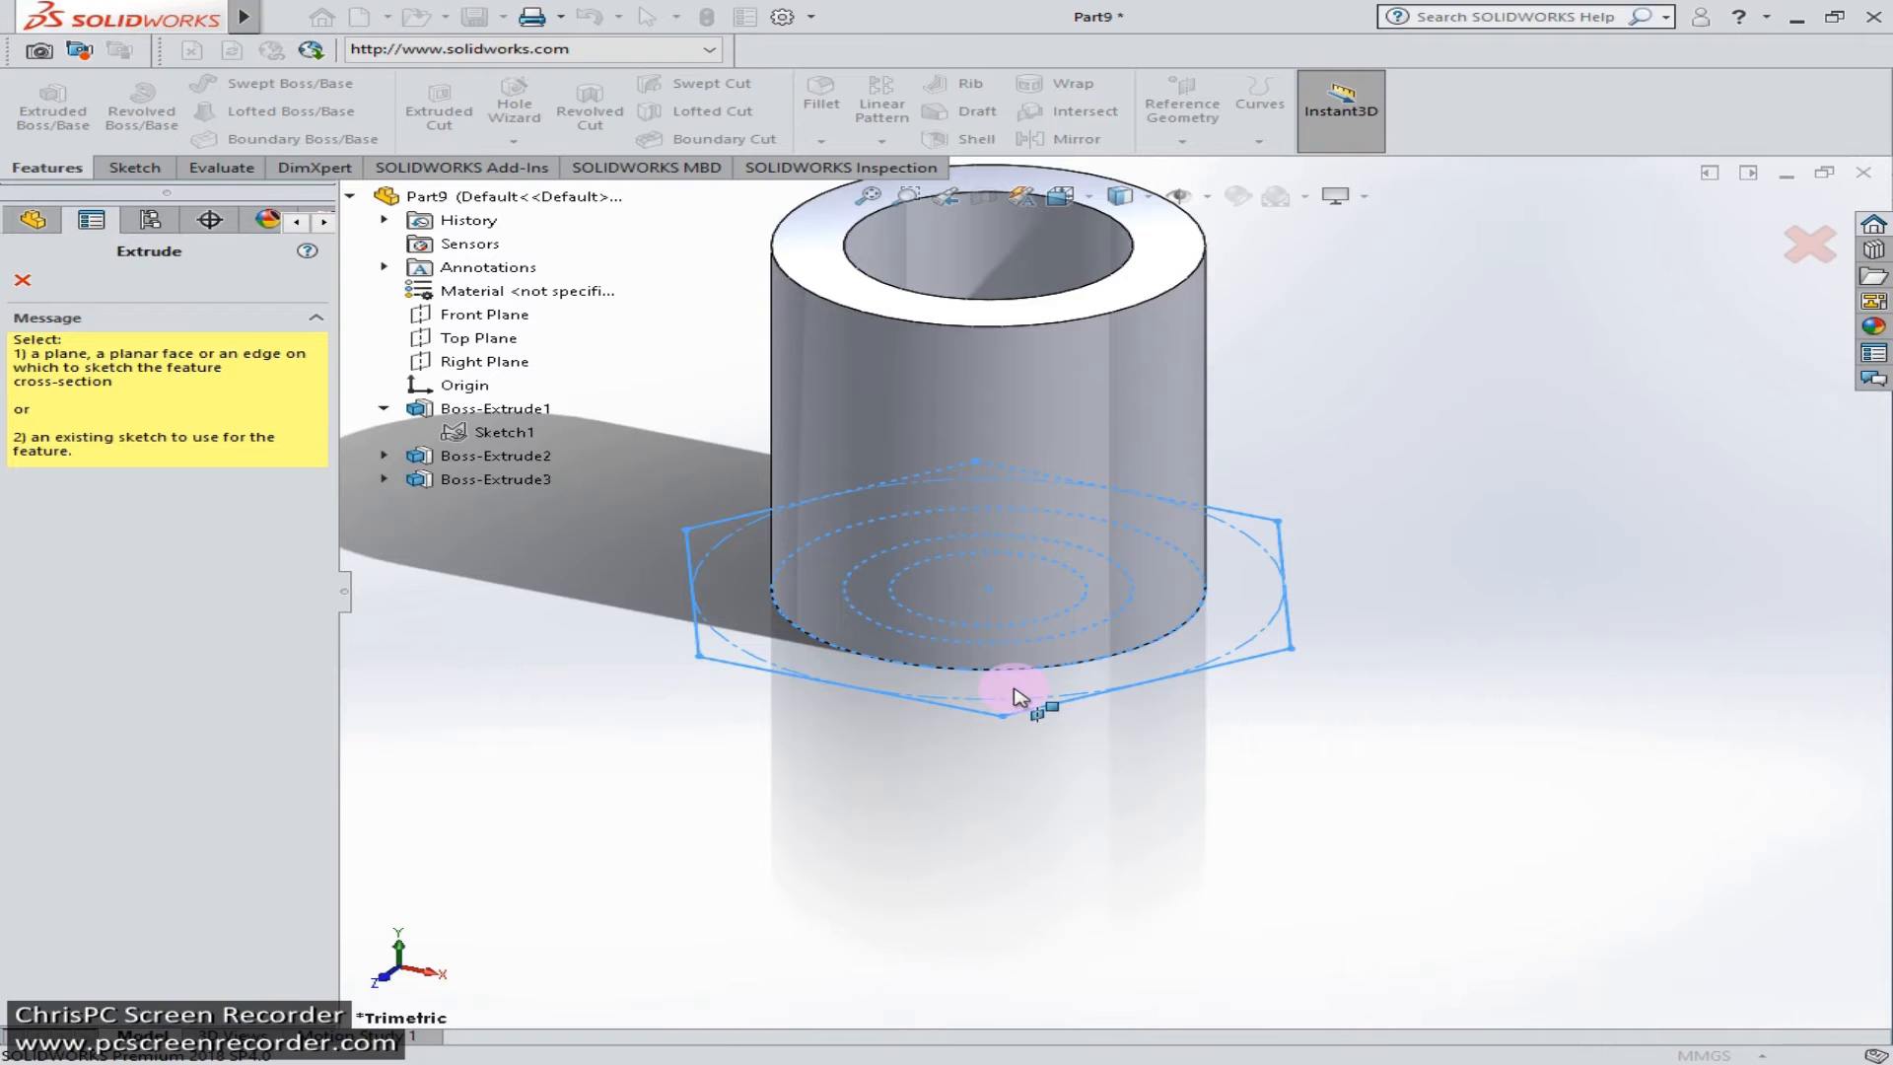
{"action": "left_click", "coordinate": [496, 479]}
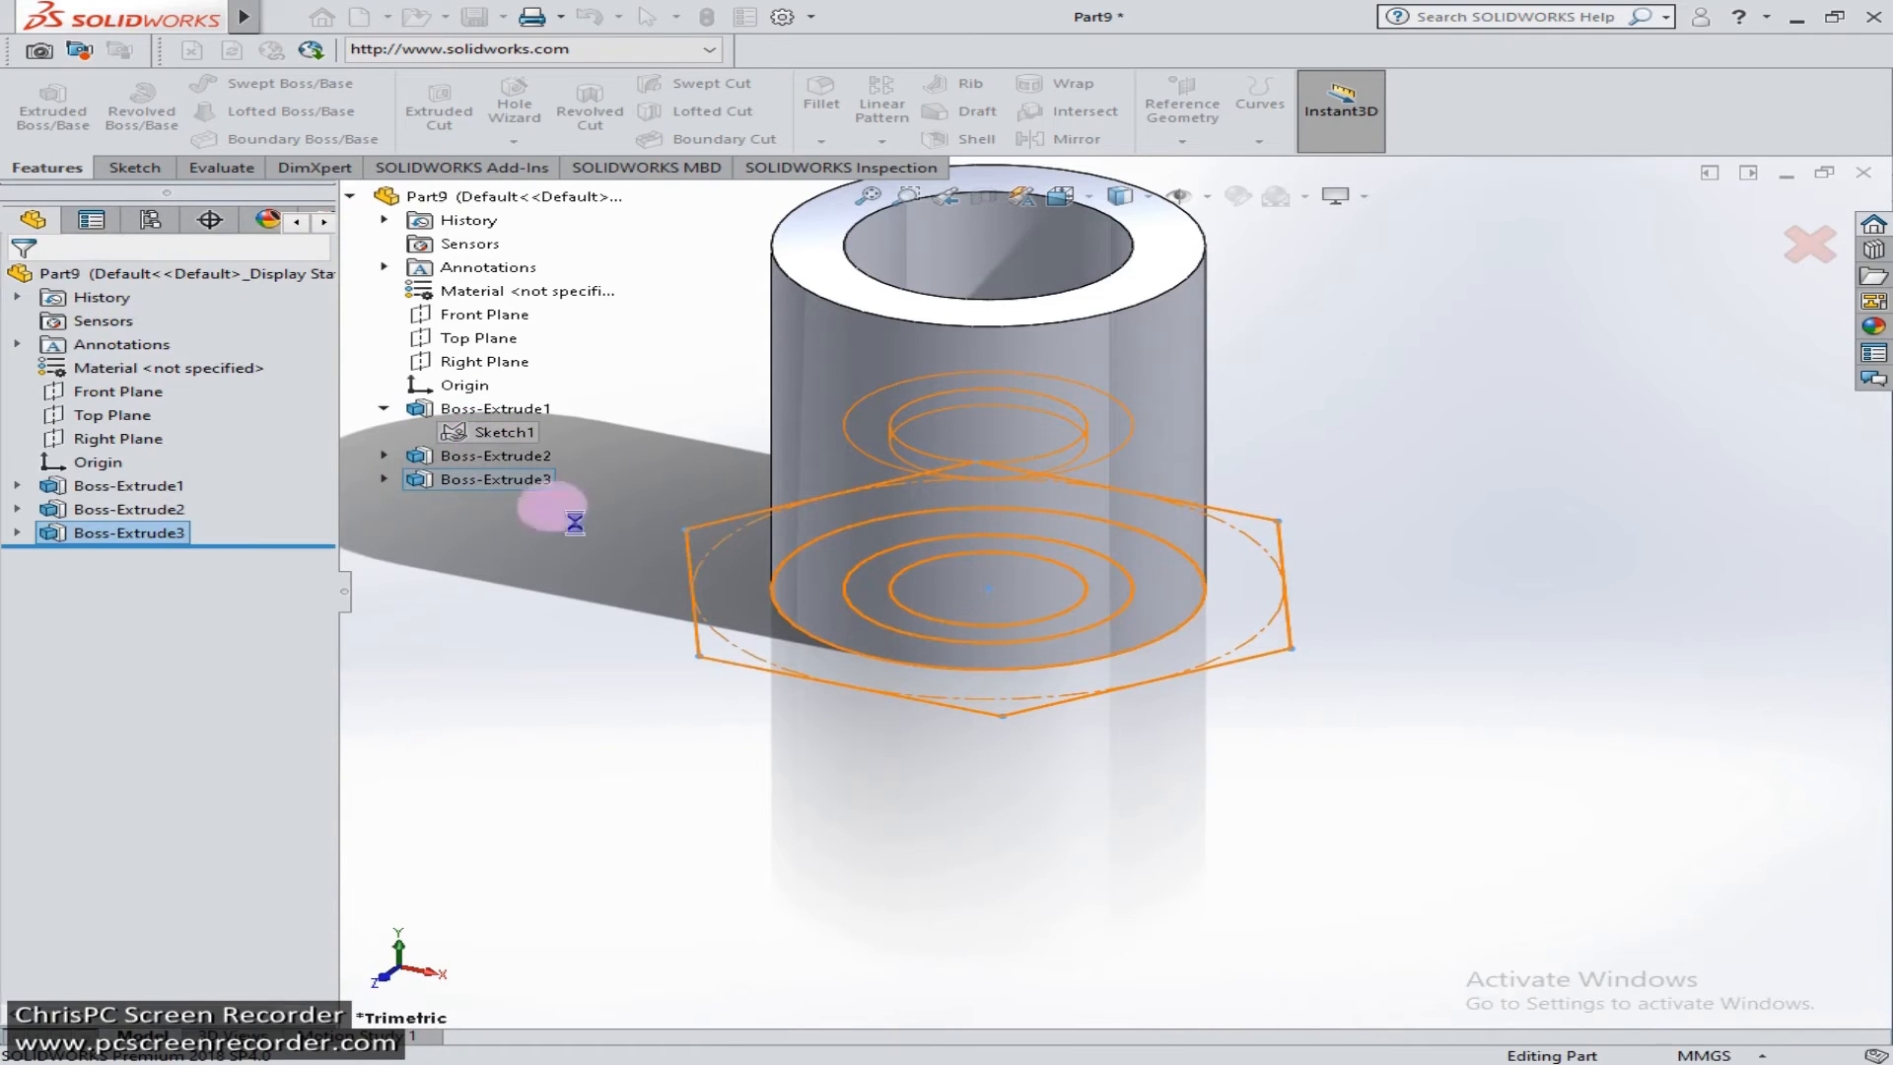
{"action": "left_click", "coordinate": [996, 698]}
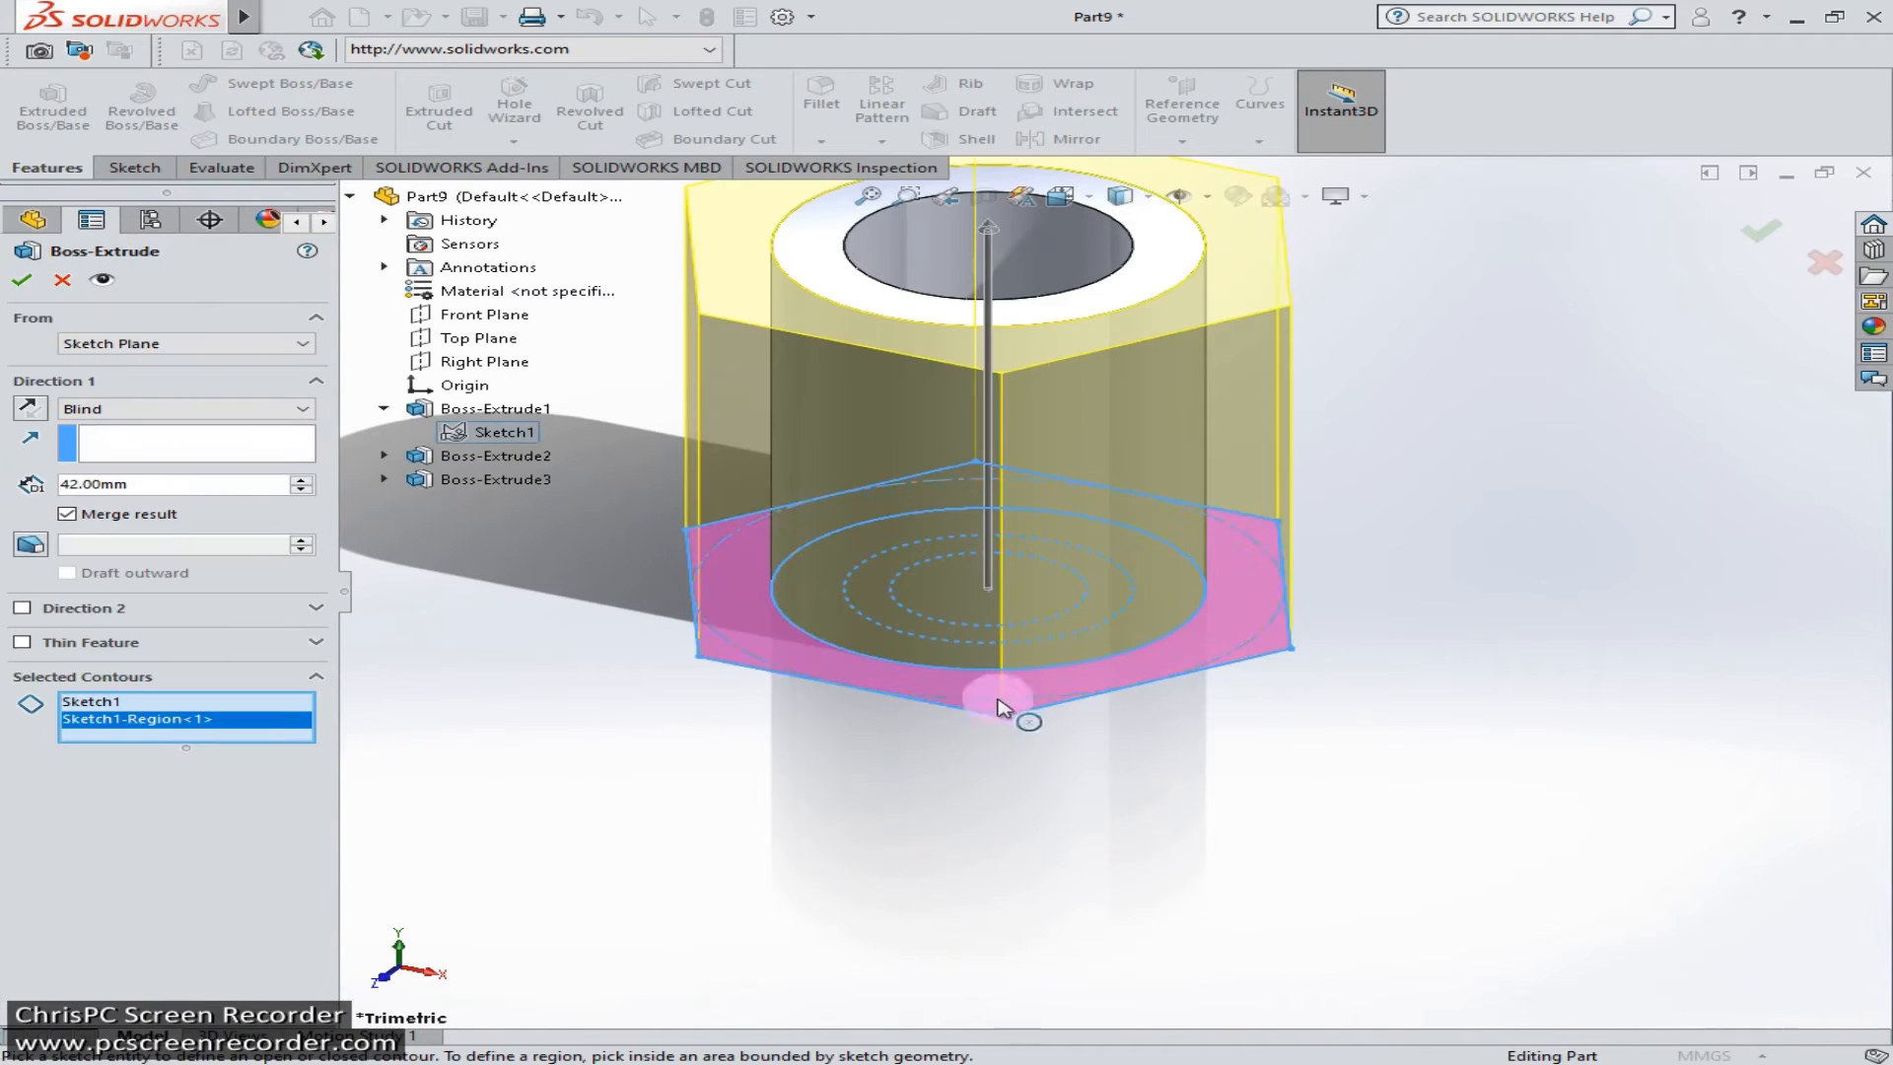
{"action": "double_click", "coordinate": [61, 483]}
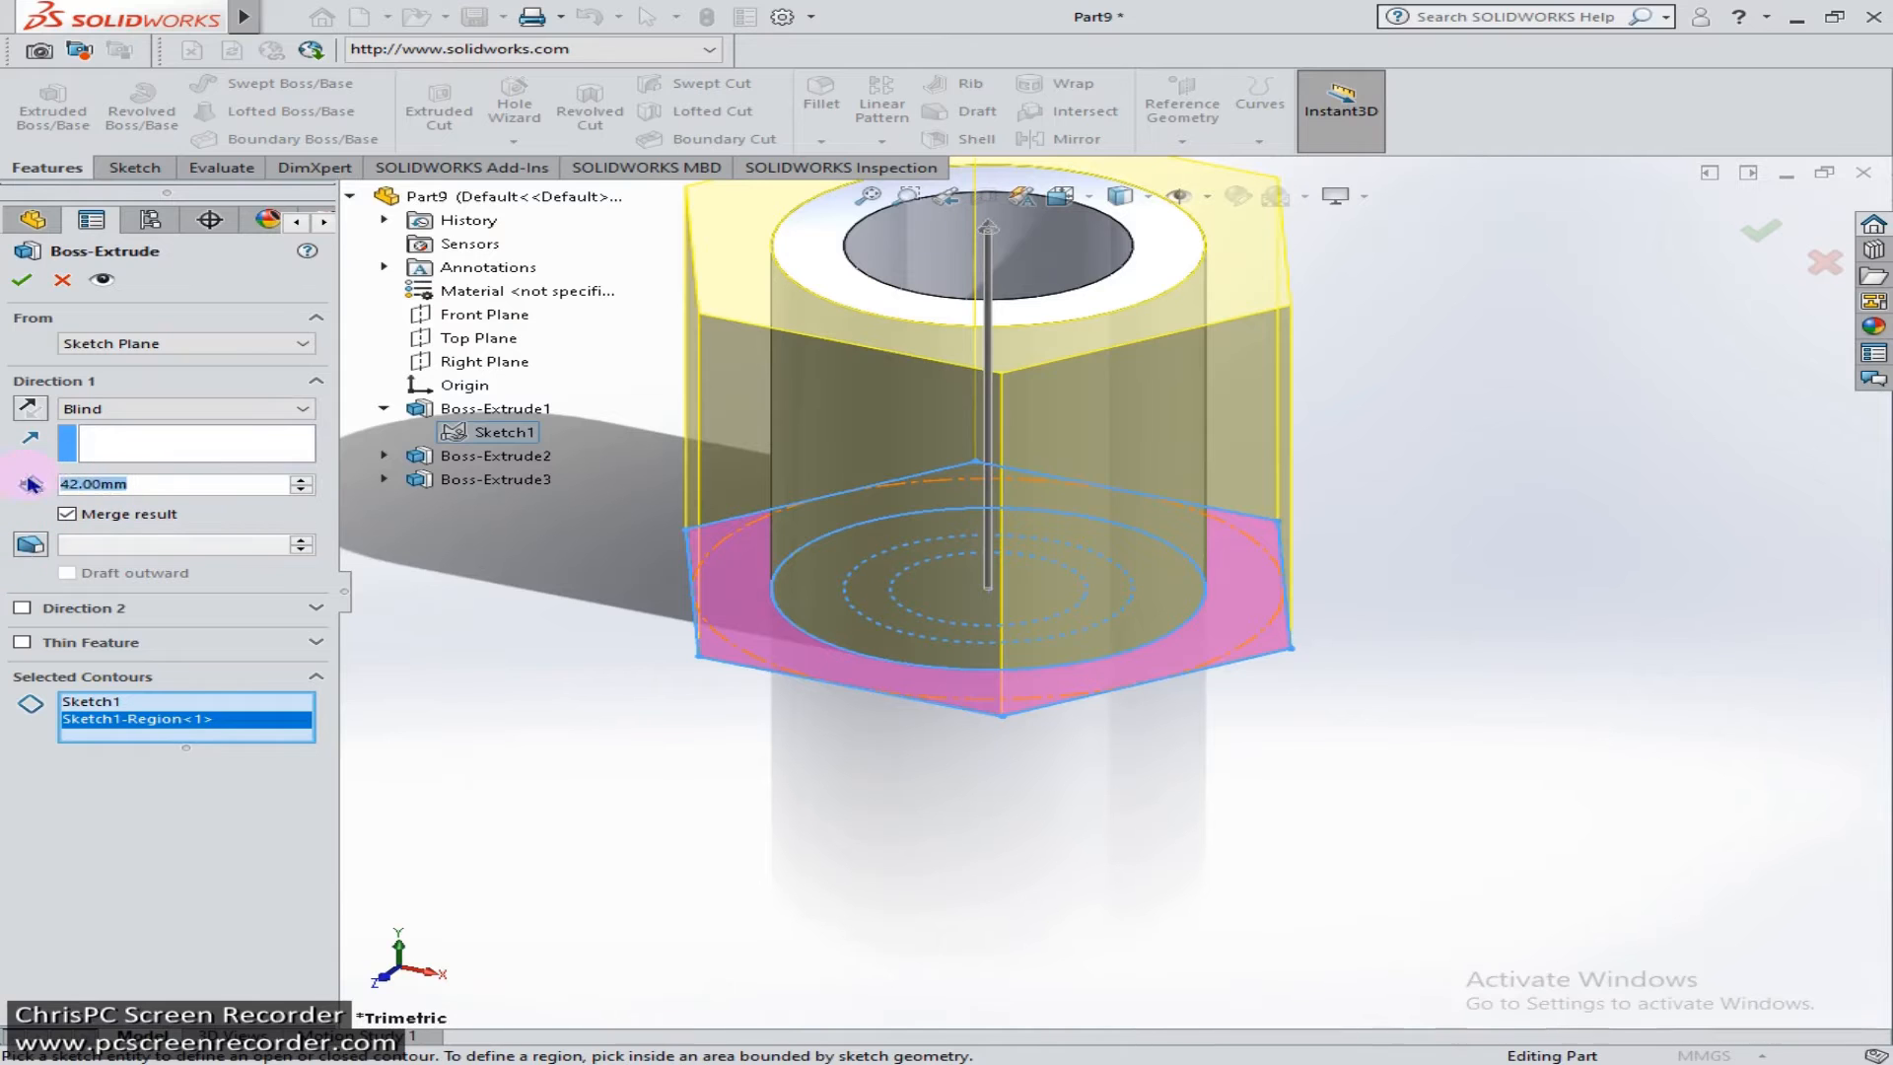
{"action": "type", "text": "8"}
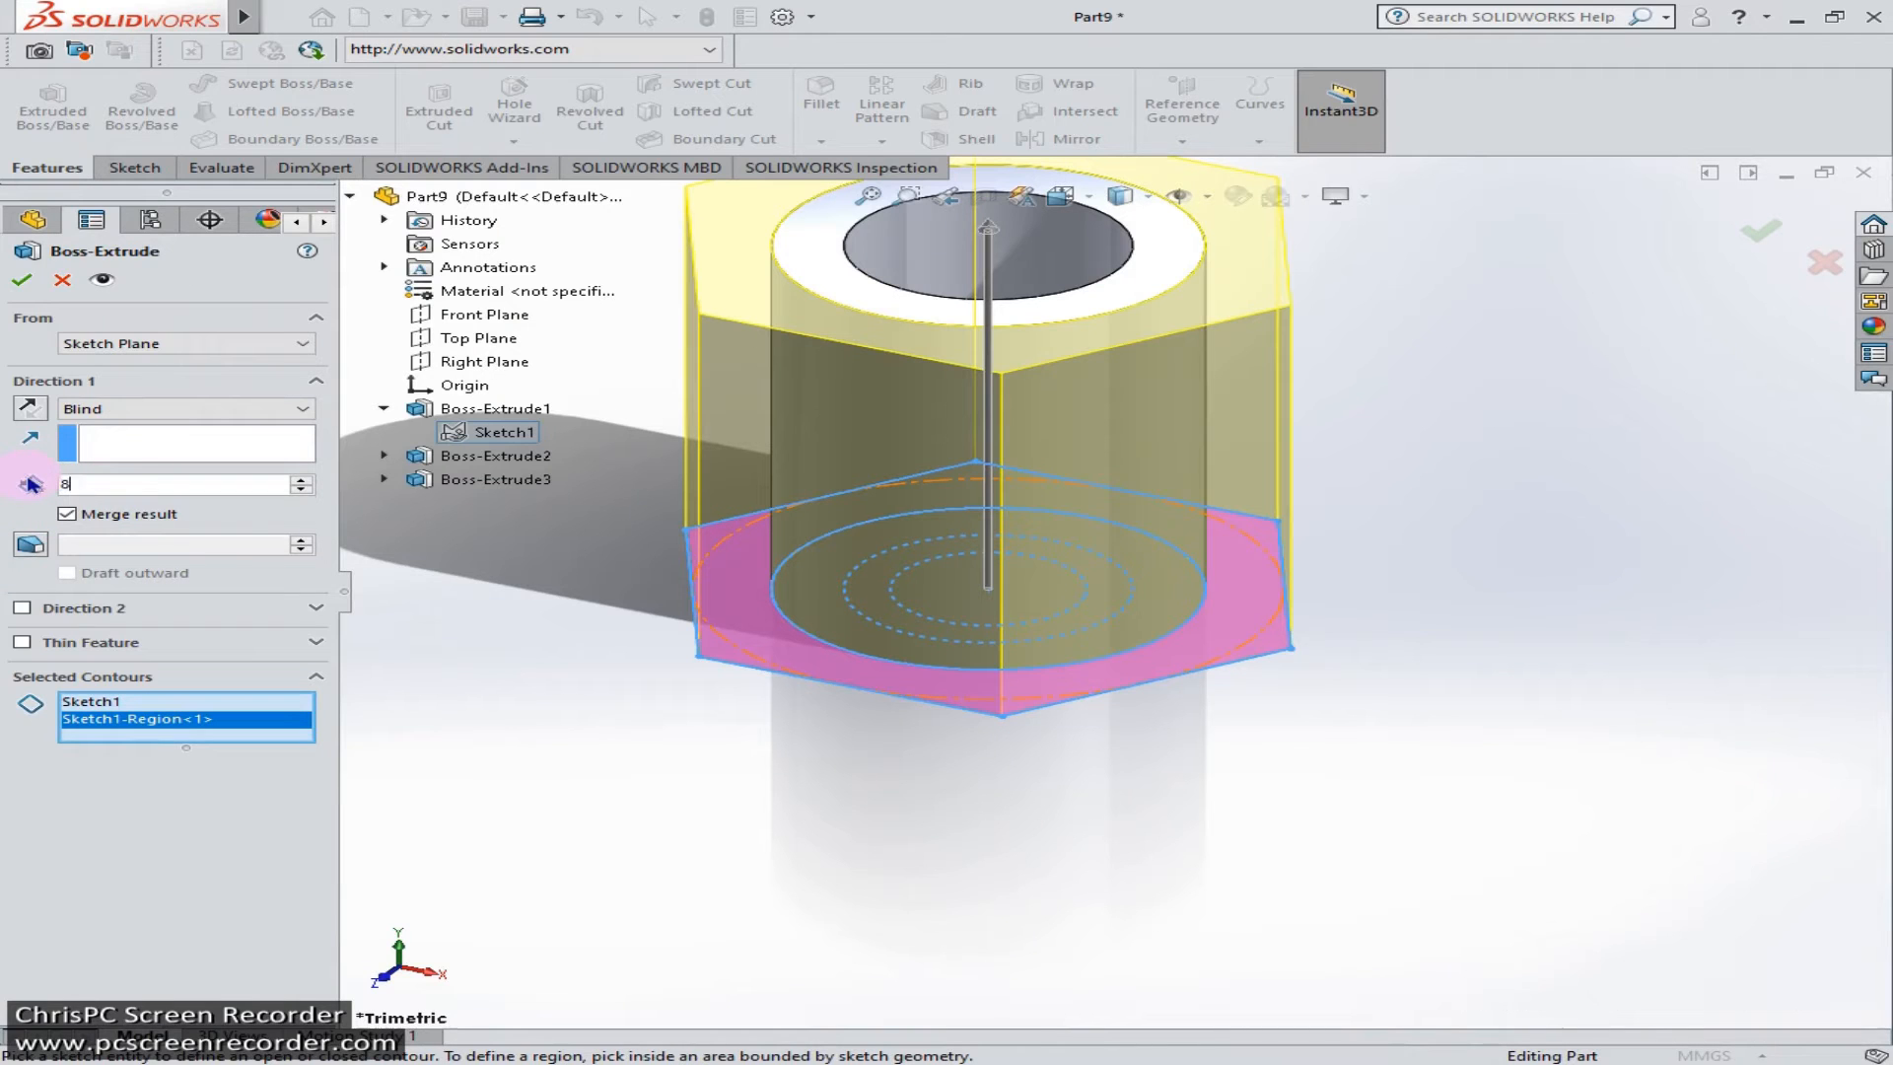
{"action": "left_click", "coordinate": [14, 287]}
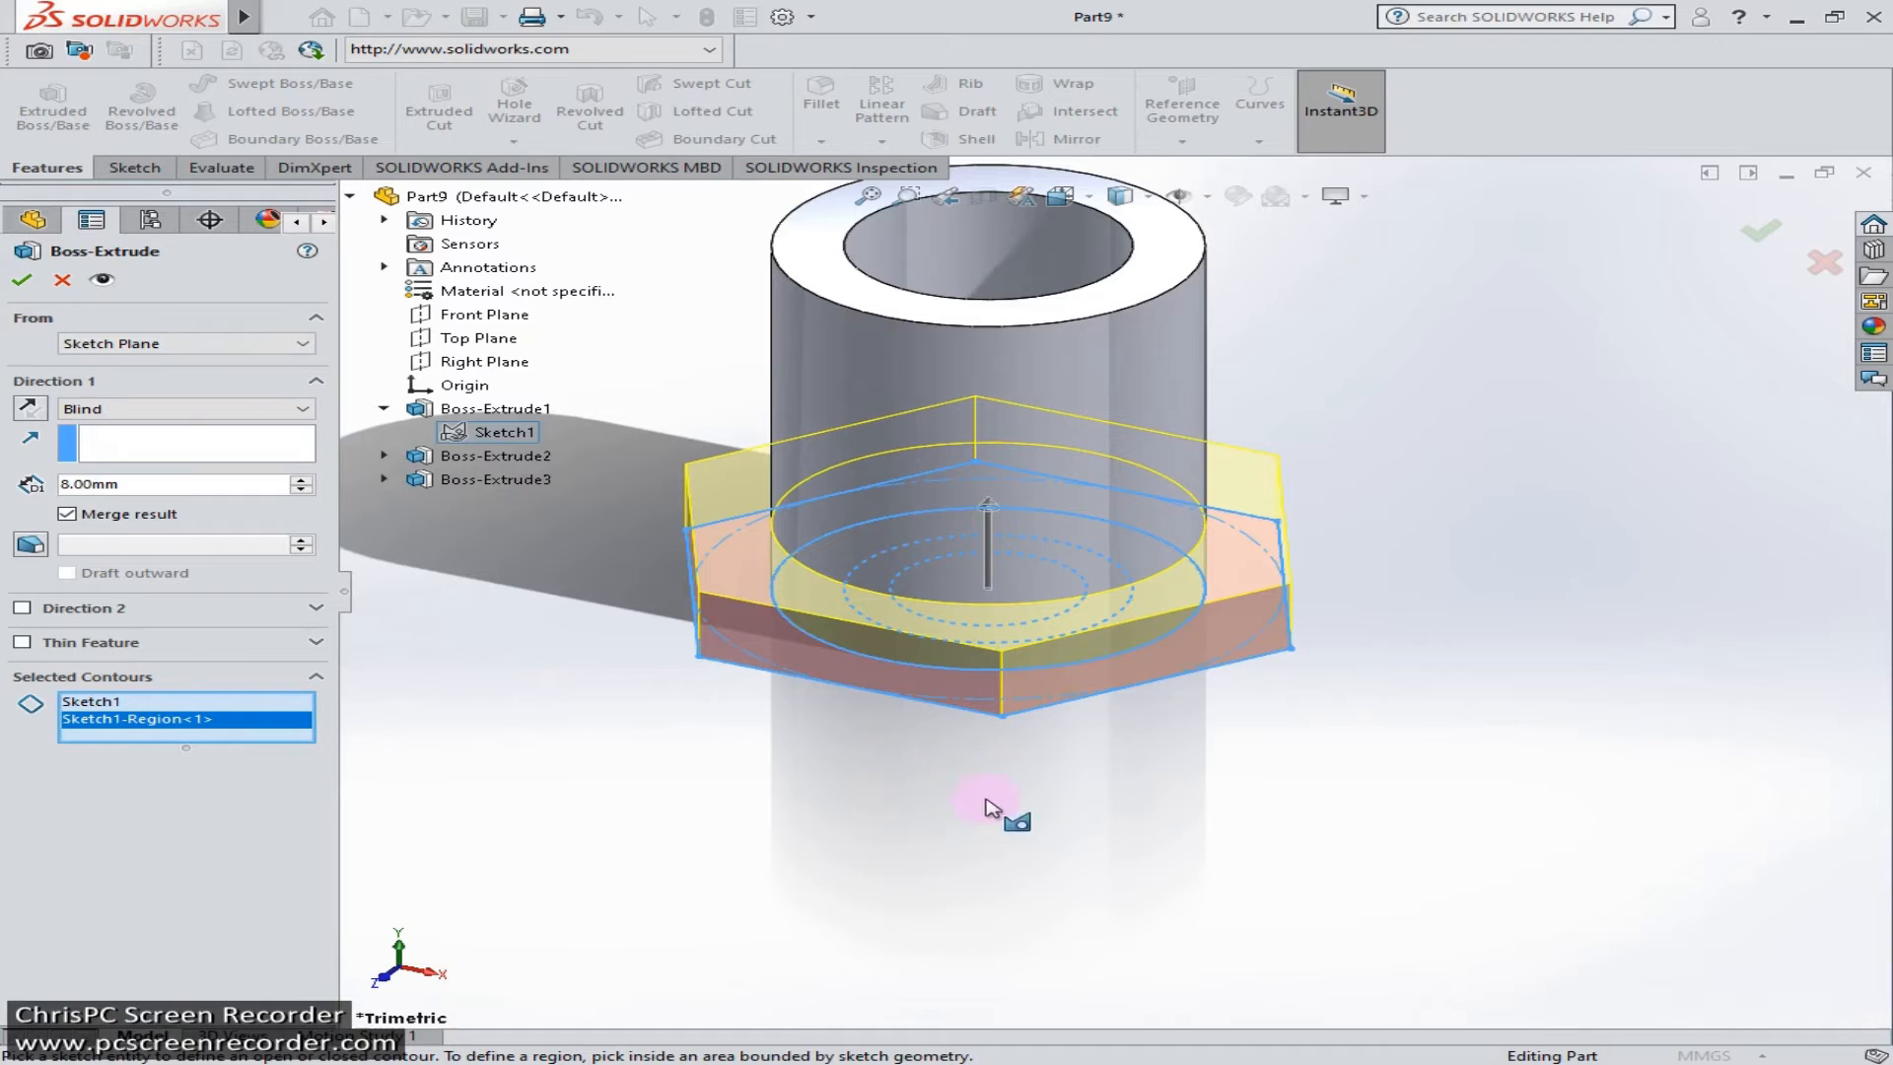
{"action": "left_click", "coordinate": [19, 284]}
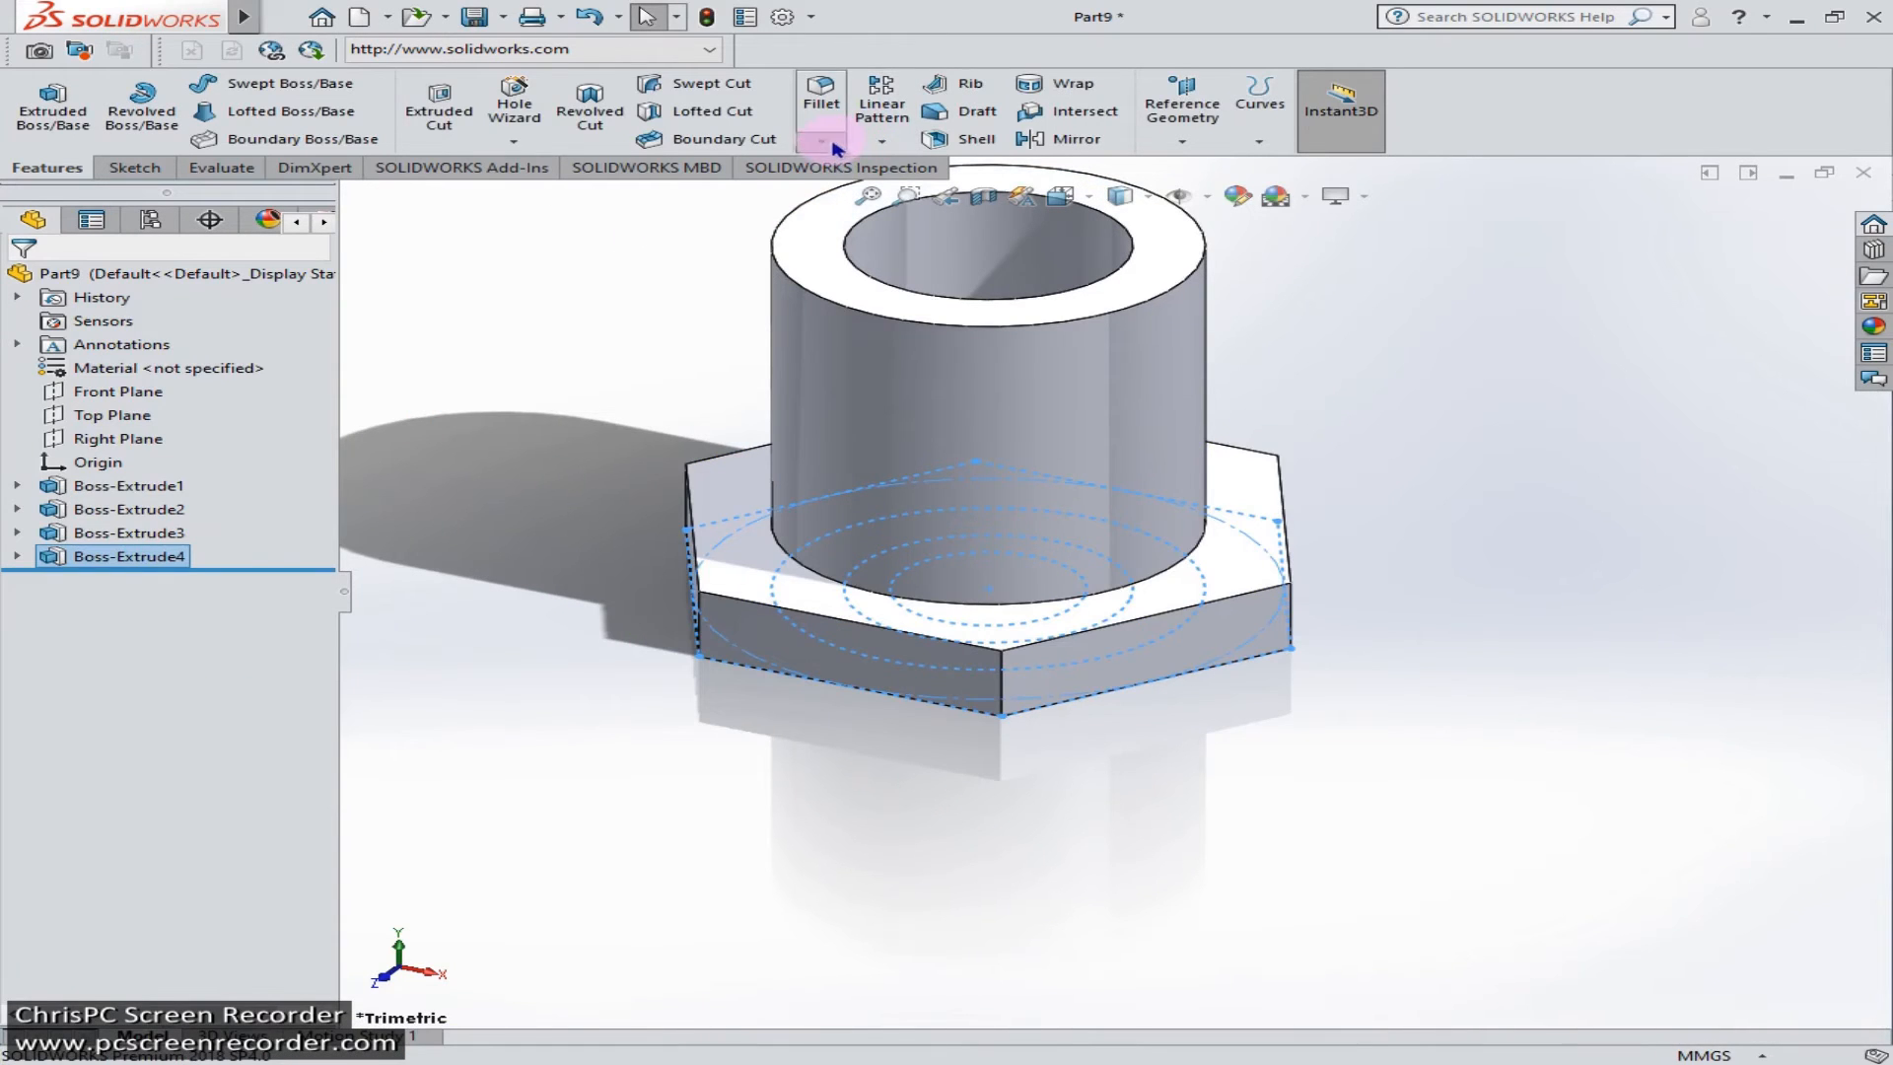
Chamfer the upper circular edge of the 15 mm recess in the bore's floor with a 3.5 mm distance at 60 degrees
{"action": "left_click", "coordinate": [833, 148]}
{"action": "left_click", "coordinate": [851, 204]}
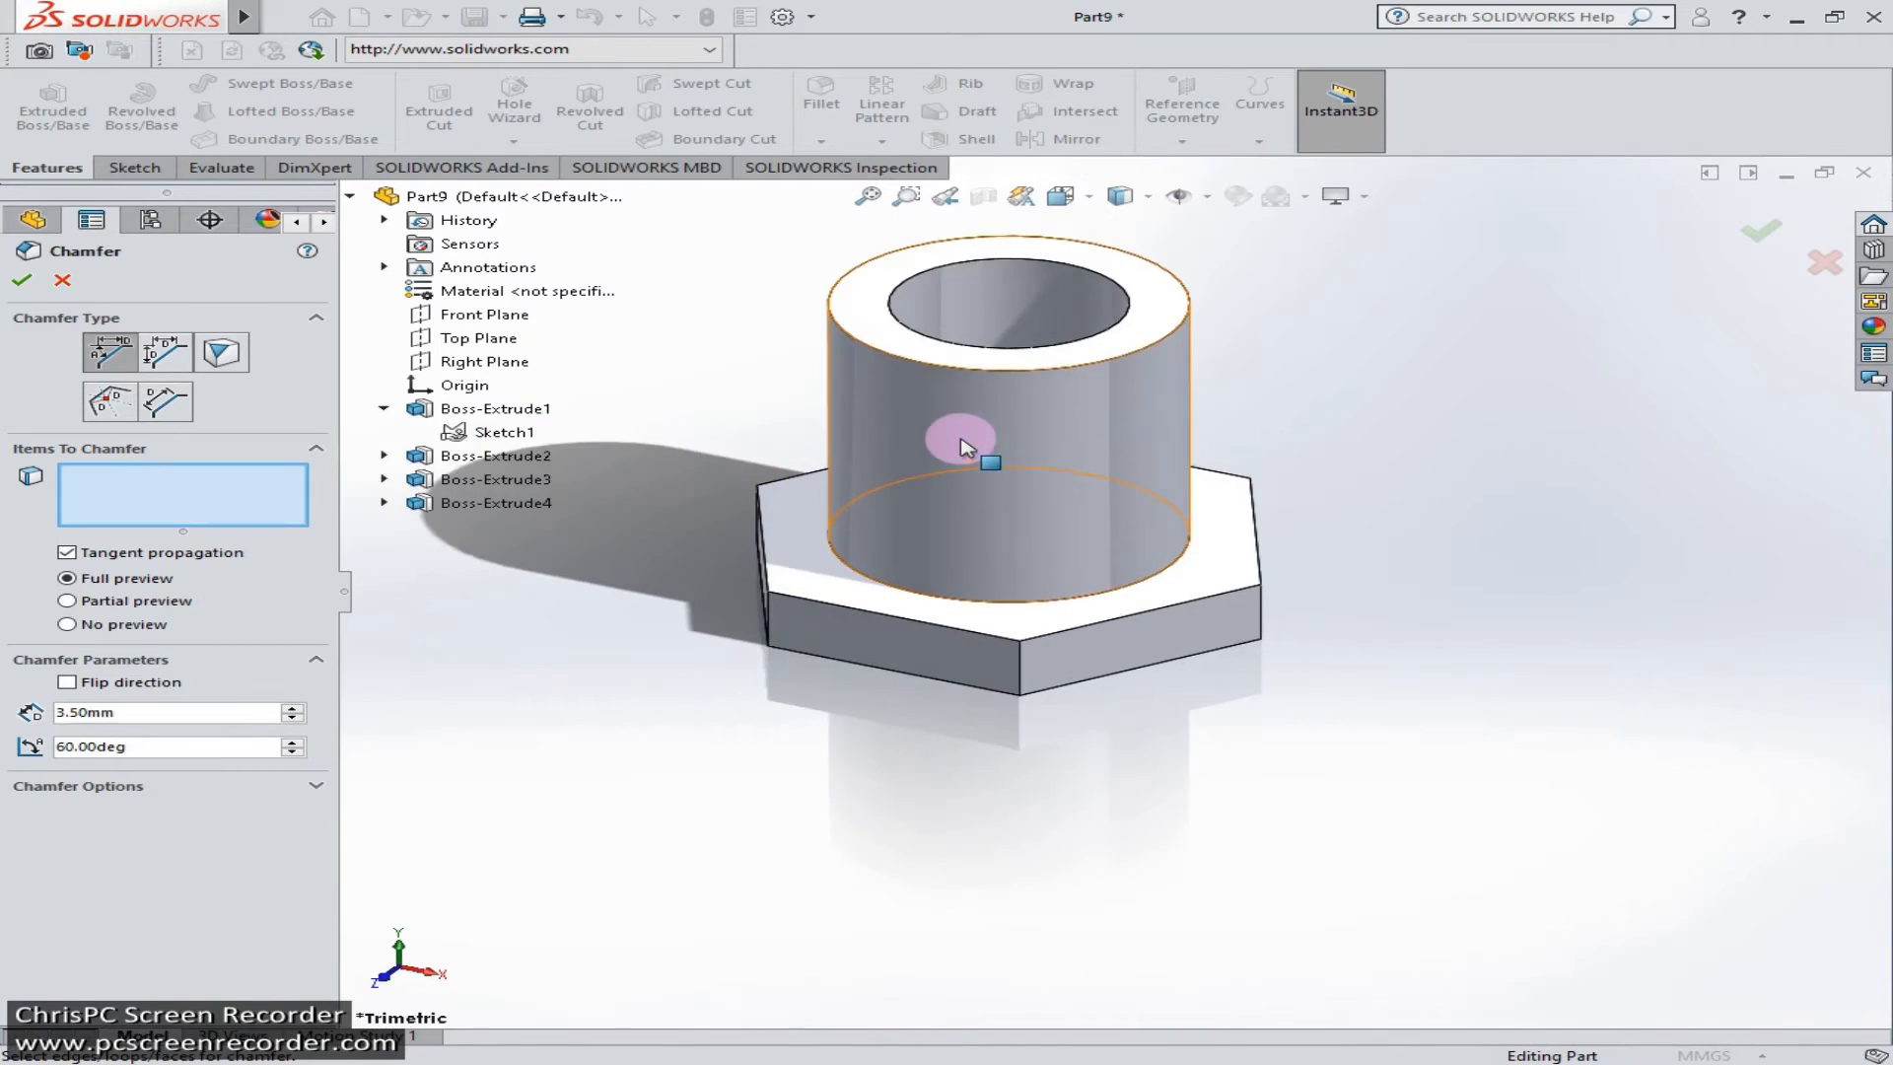
{"action": "scroll", "coordinate": [961, 443], "scroll_direction": "down", "scroll_amount": 2}
{"action": "scroll", "coordinate": [1080, 449], "scroll_direction": "down", "scroll_amount": 2}
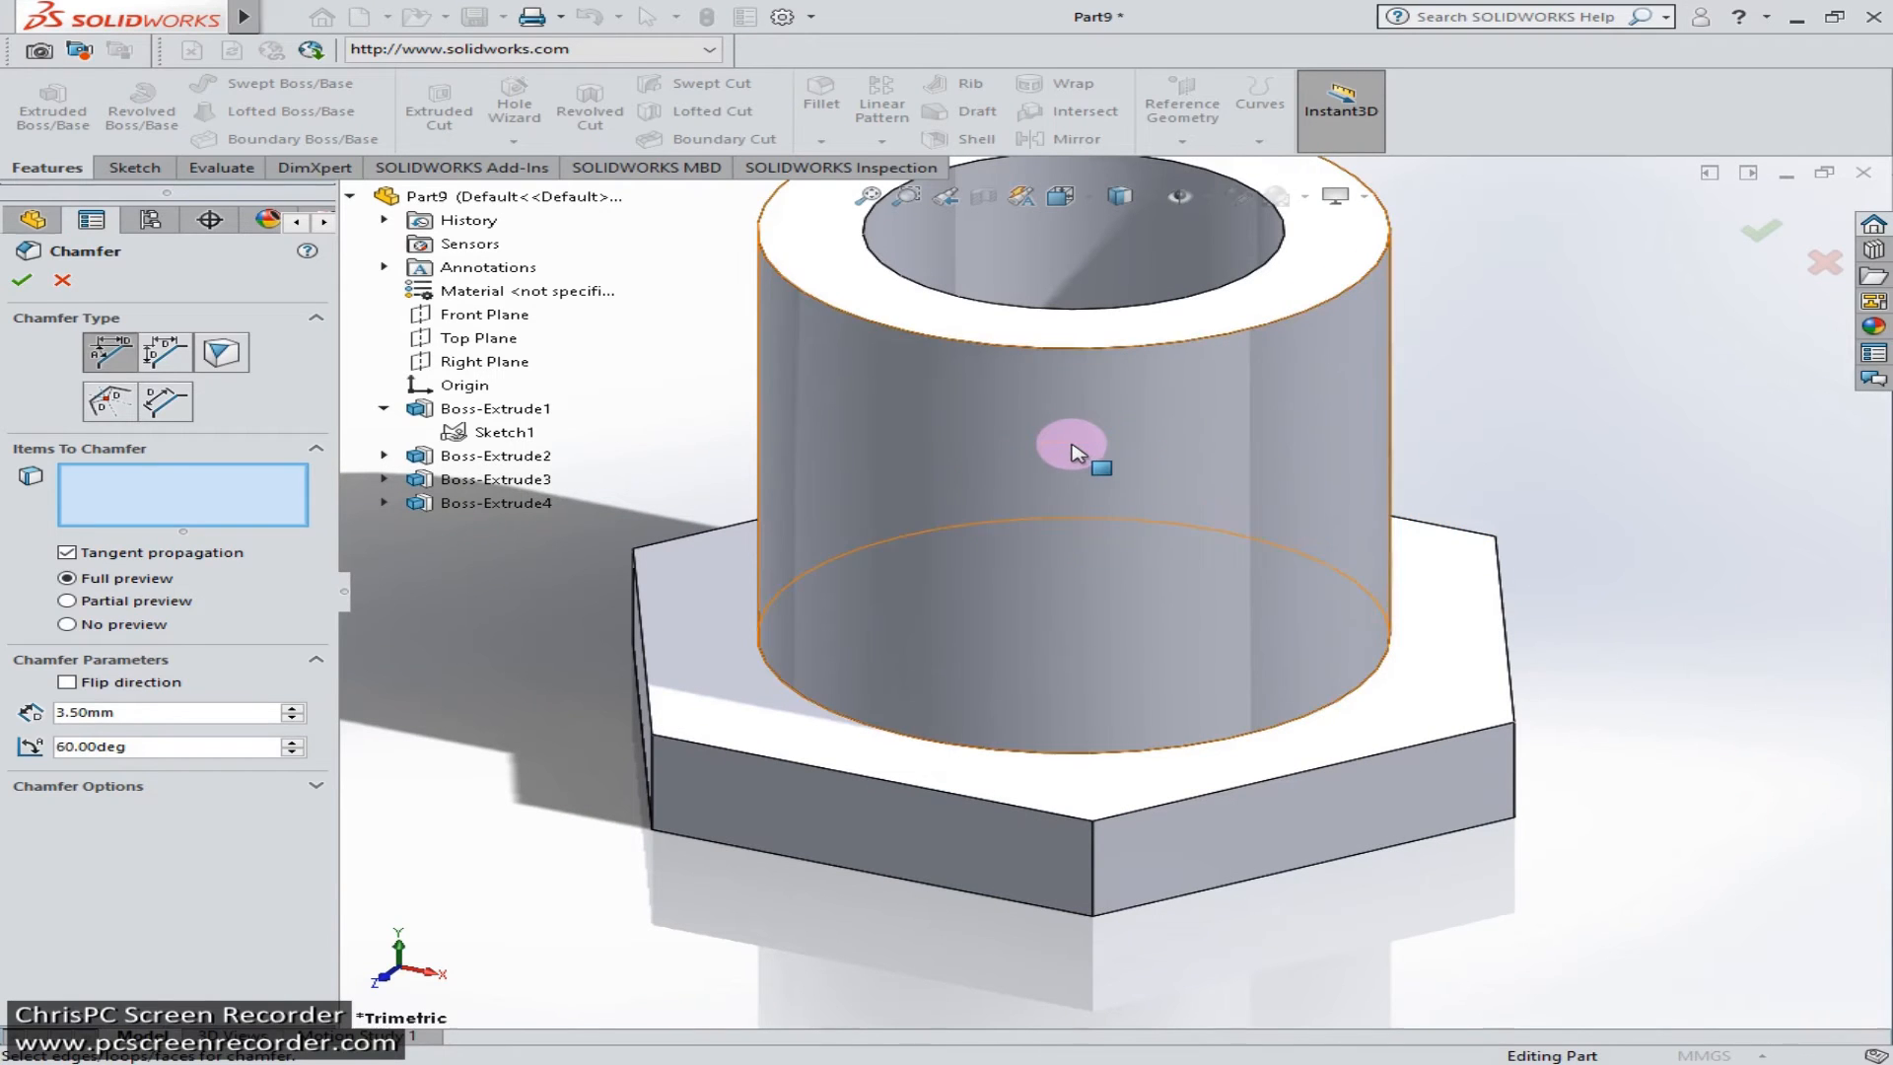
{"action": "middle_click_drag", "start_coordinate": [1077, 453], "coordinate": [1188, 287]}
{"action": "scroll", "coordinate": [1187, 287], "scroll_direction": "down", "scroll_amount": 3}
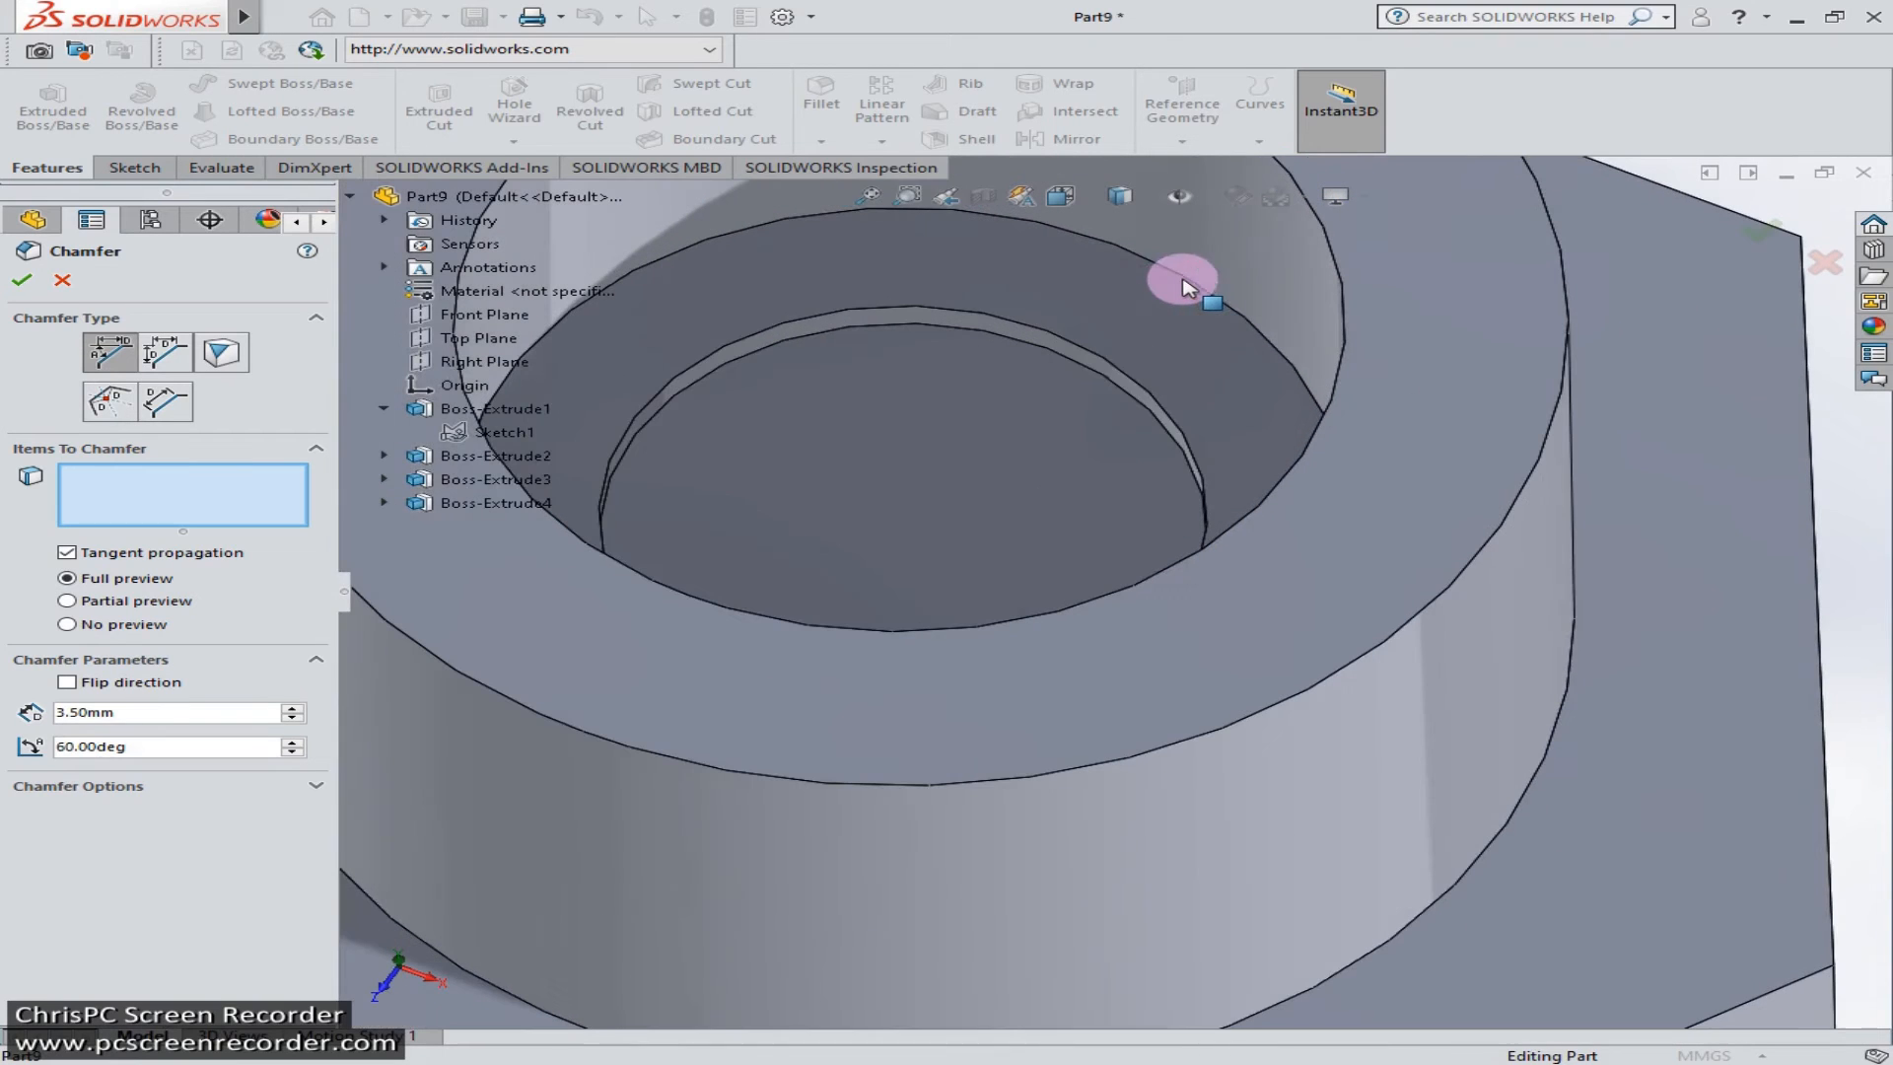
{"action": "left_click", "coordinate": [1111, 371]}
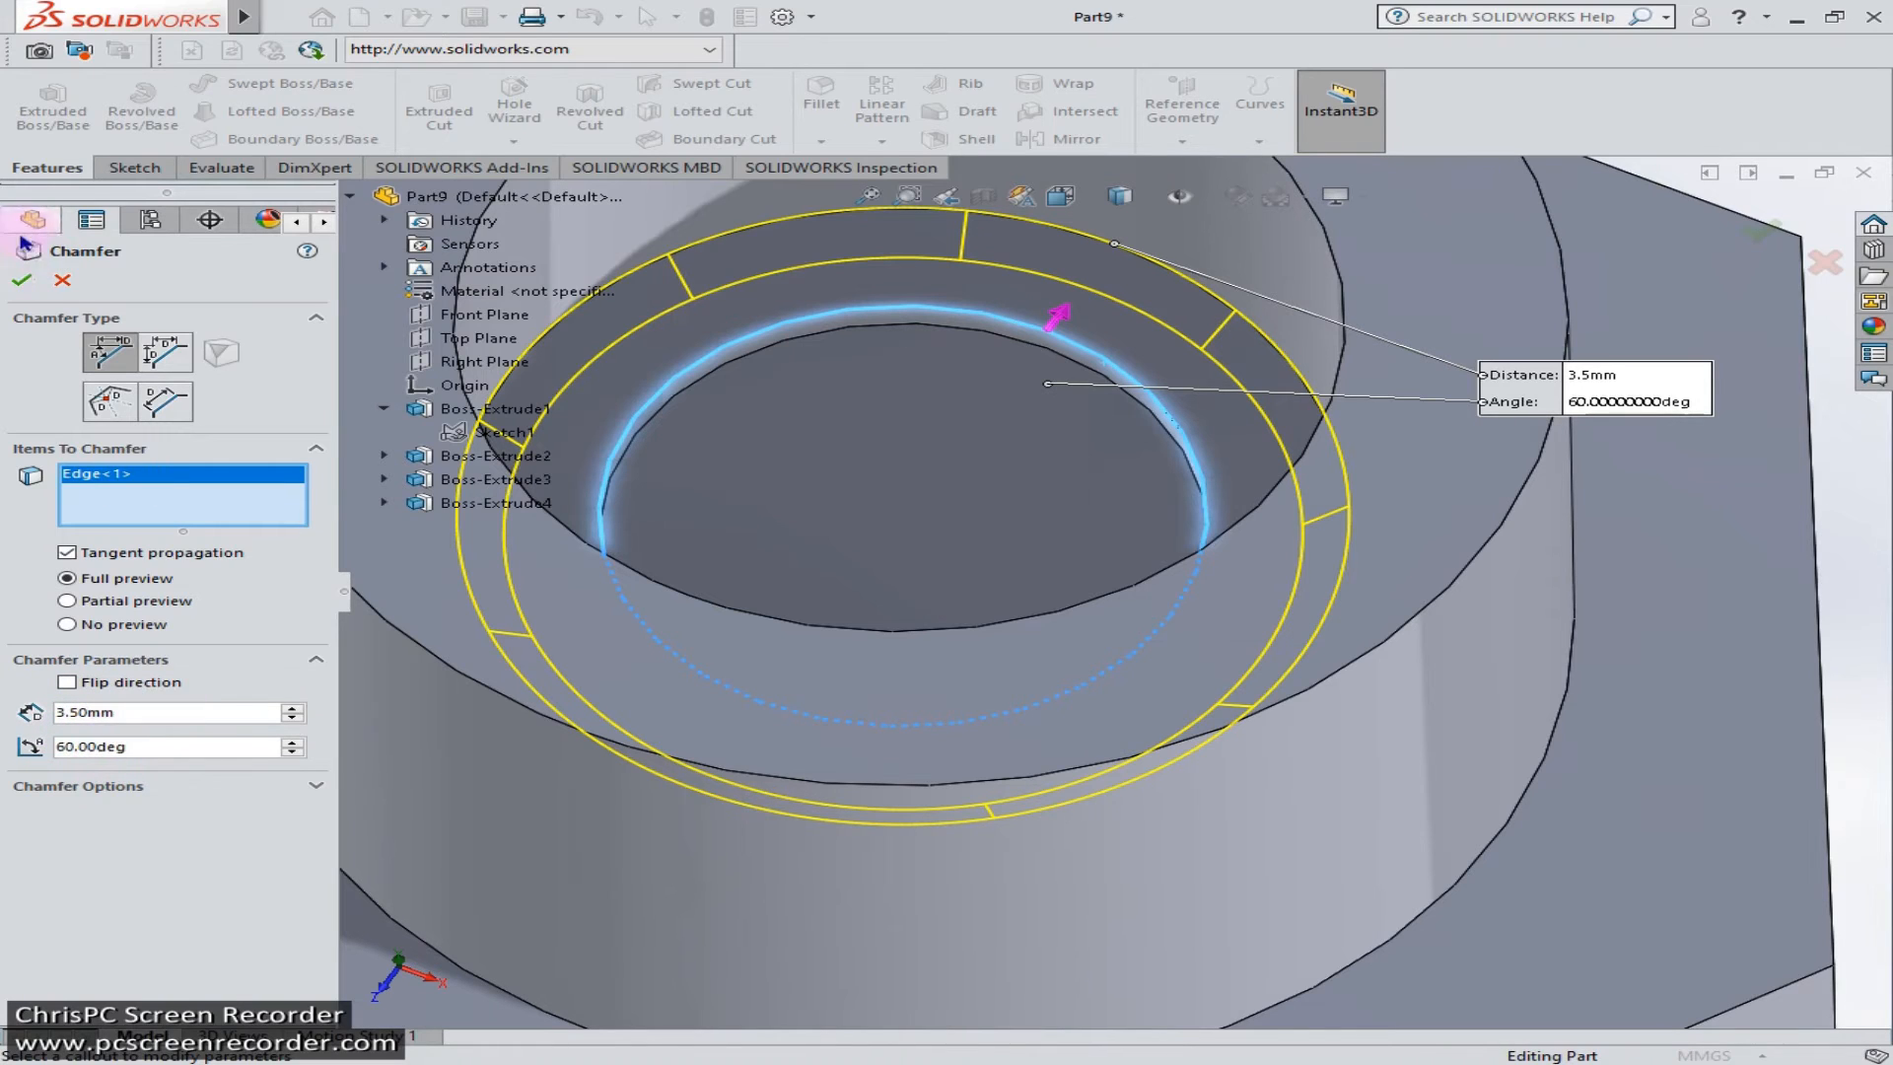
{"action": "left_click", "coordinate": [20, 279]}
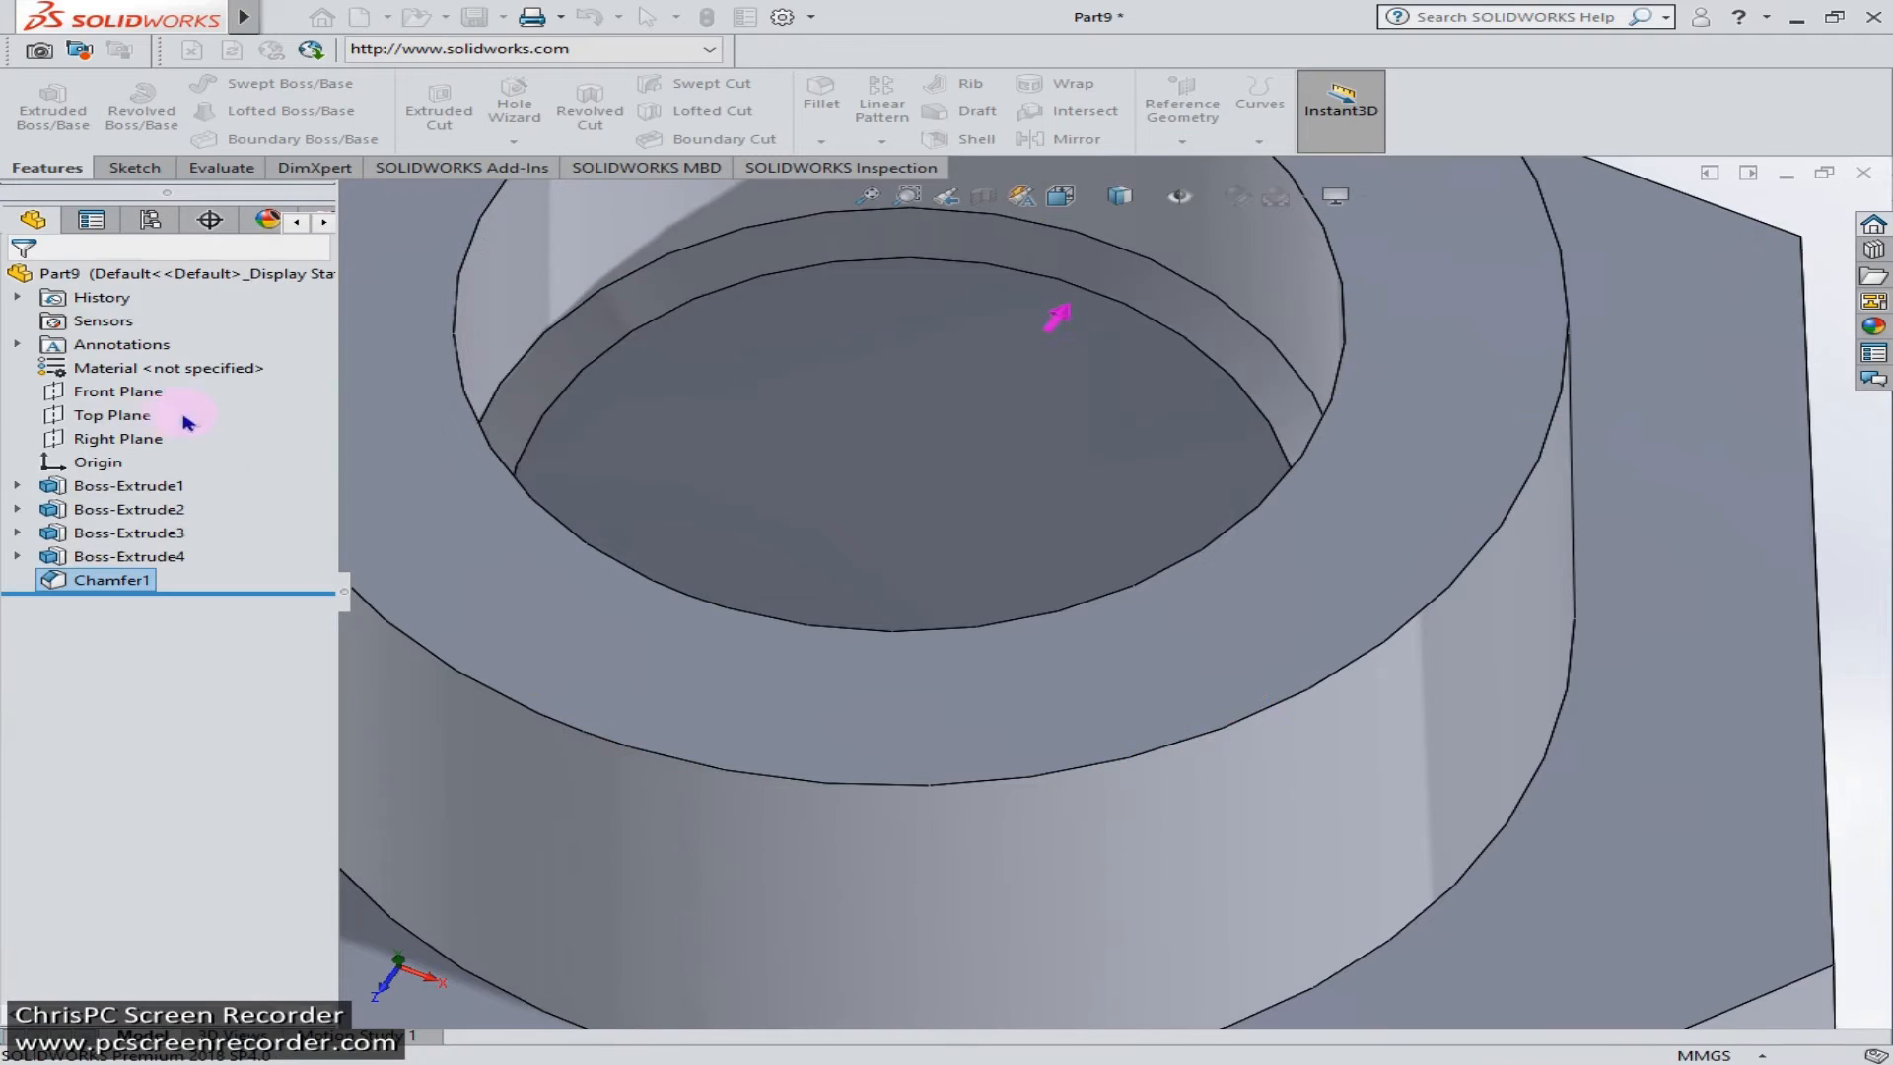
Examine the chamfer inside the bore in wireframe display and return to shaded display with edges
{"action": "middle_click_drag", "start_coordinate": [579, 653], "coordinate": [839, 518]}
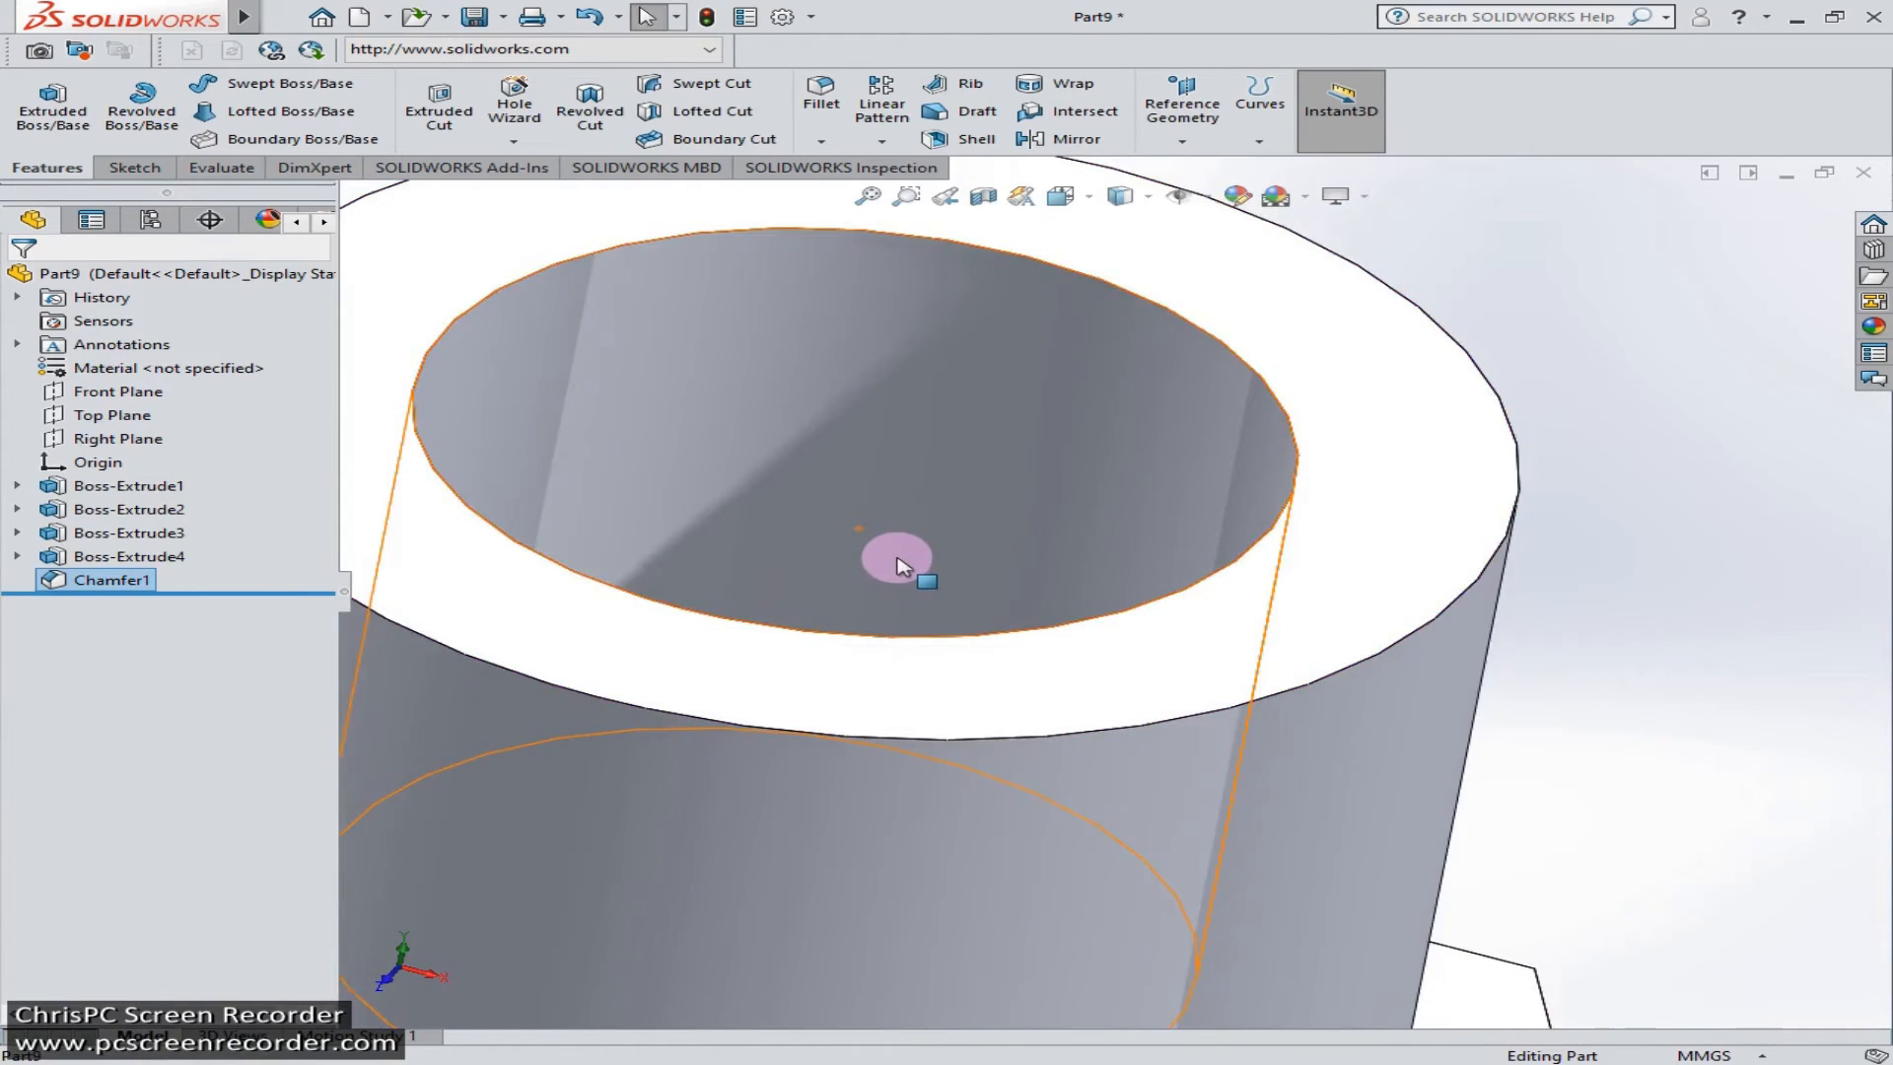
{"action": "scroll", "coordinate": [903, 568], "scroll_direction": "down", "scroll_amount": 4}
{"action": "scroll", "coordinate": [922, 584], "scroll_direction": "up", "scroll_amount": 9}
{"action": "middle_click_drag", "start_coordinate": [955, 621], "coordinate": [1015, 642]}
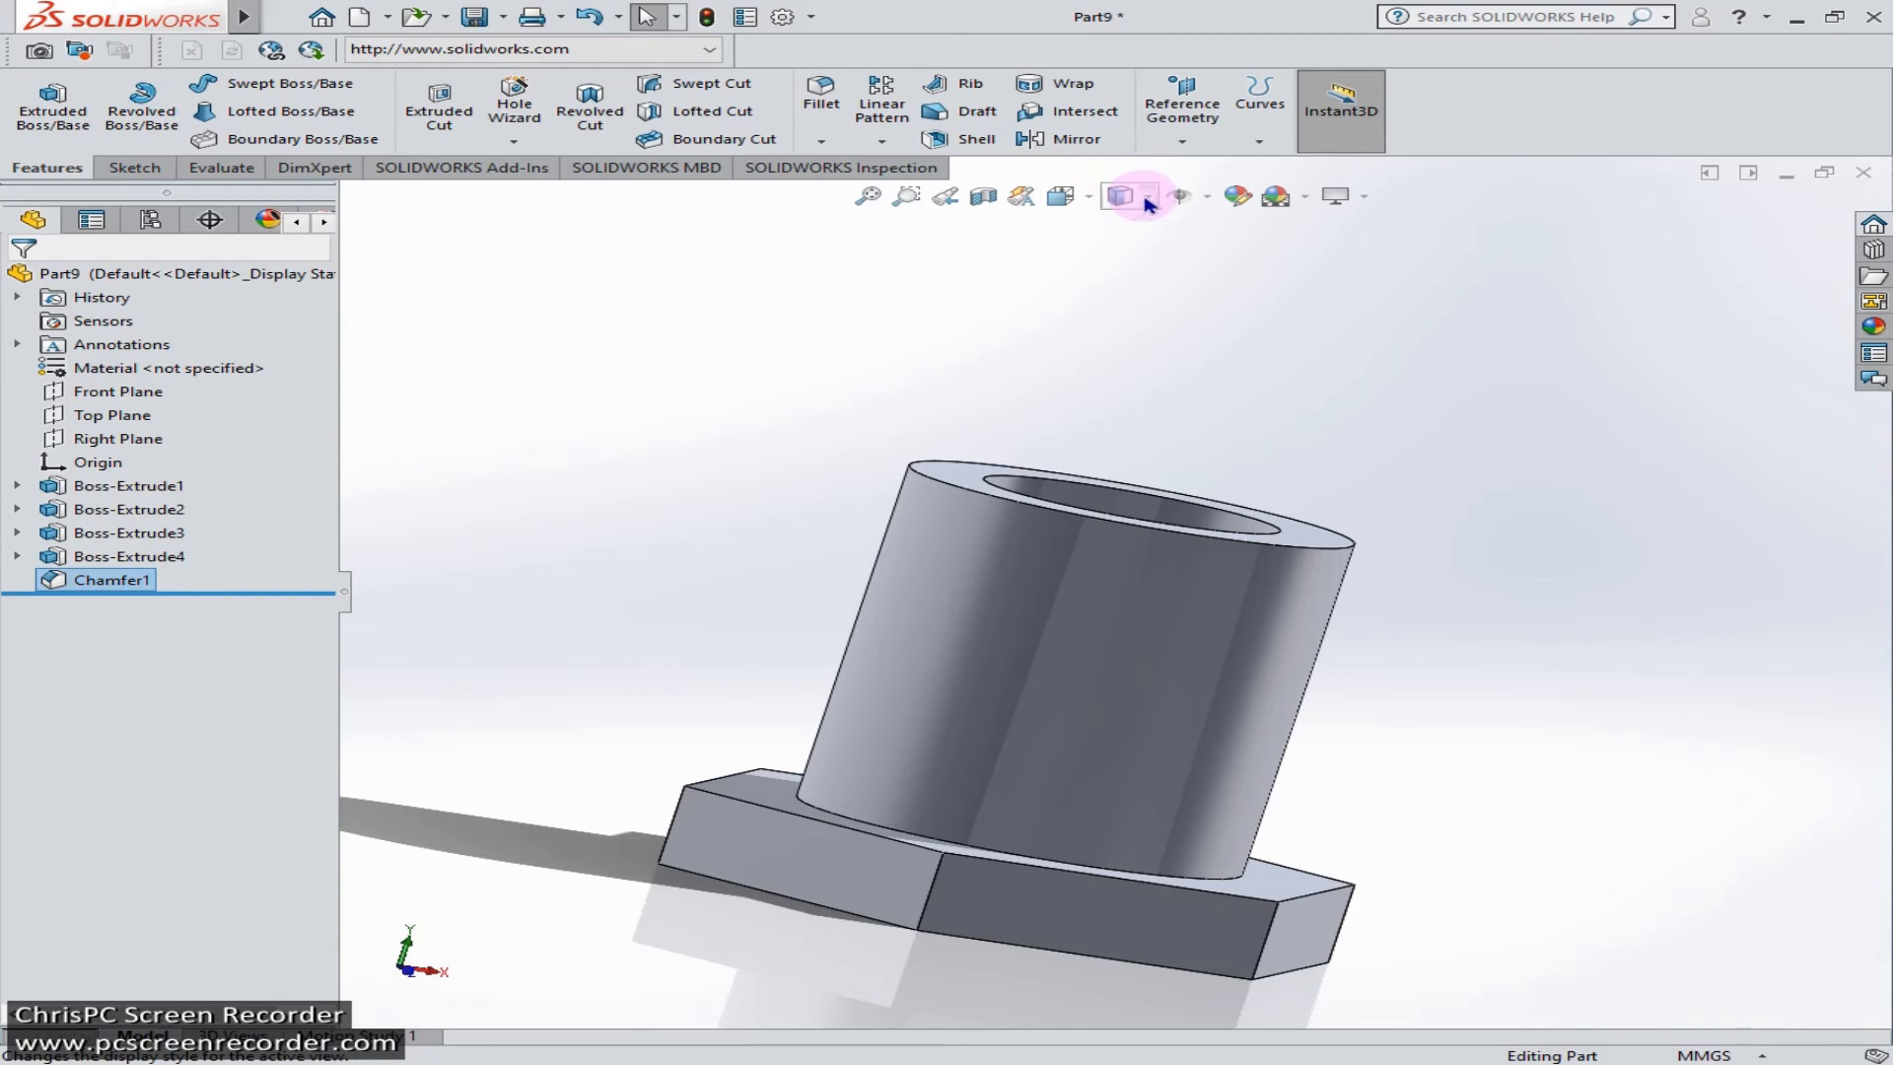
{"action": "left_click", "coordinate": [1117, 343]}
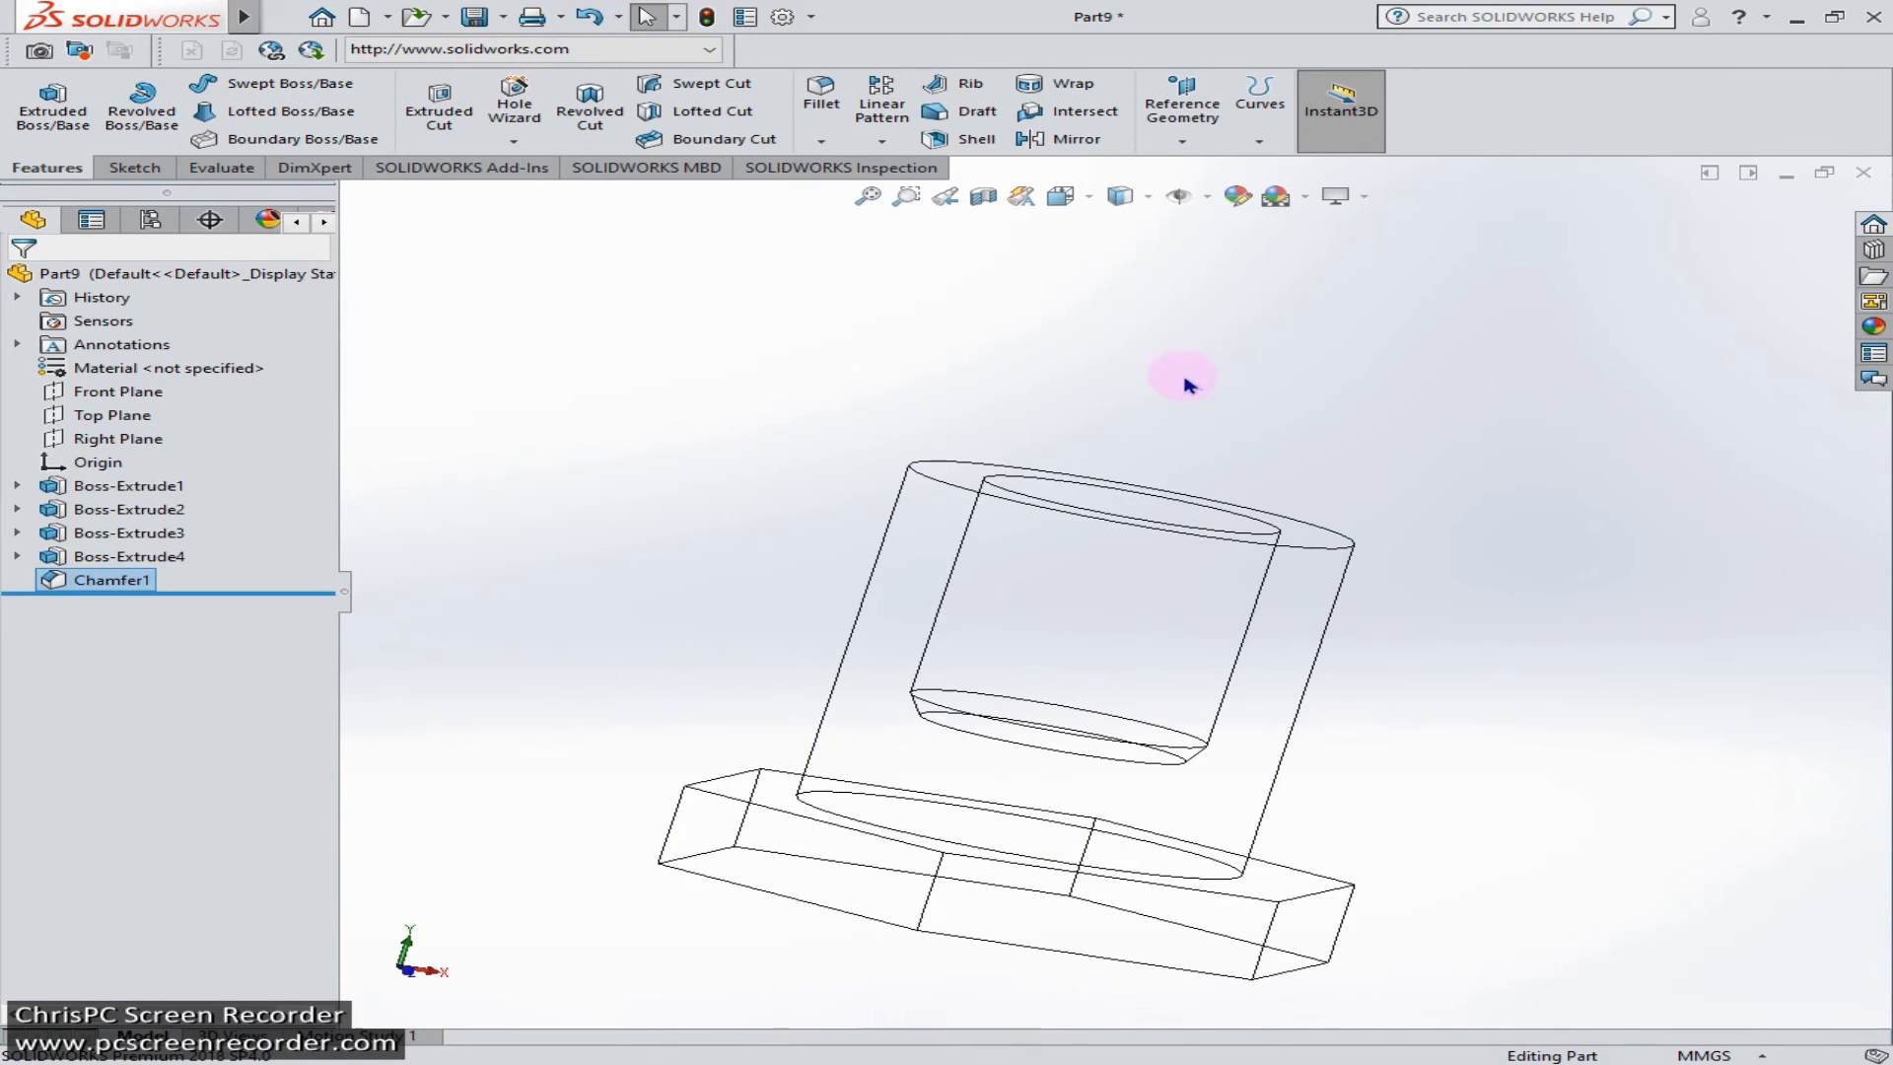
{"action": "left_click", "coordinate": [1133, 216]}
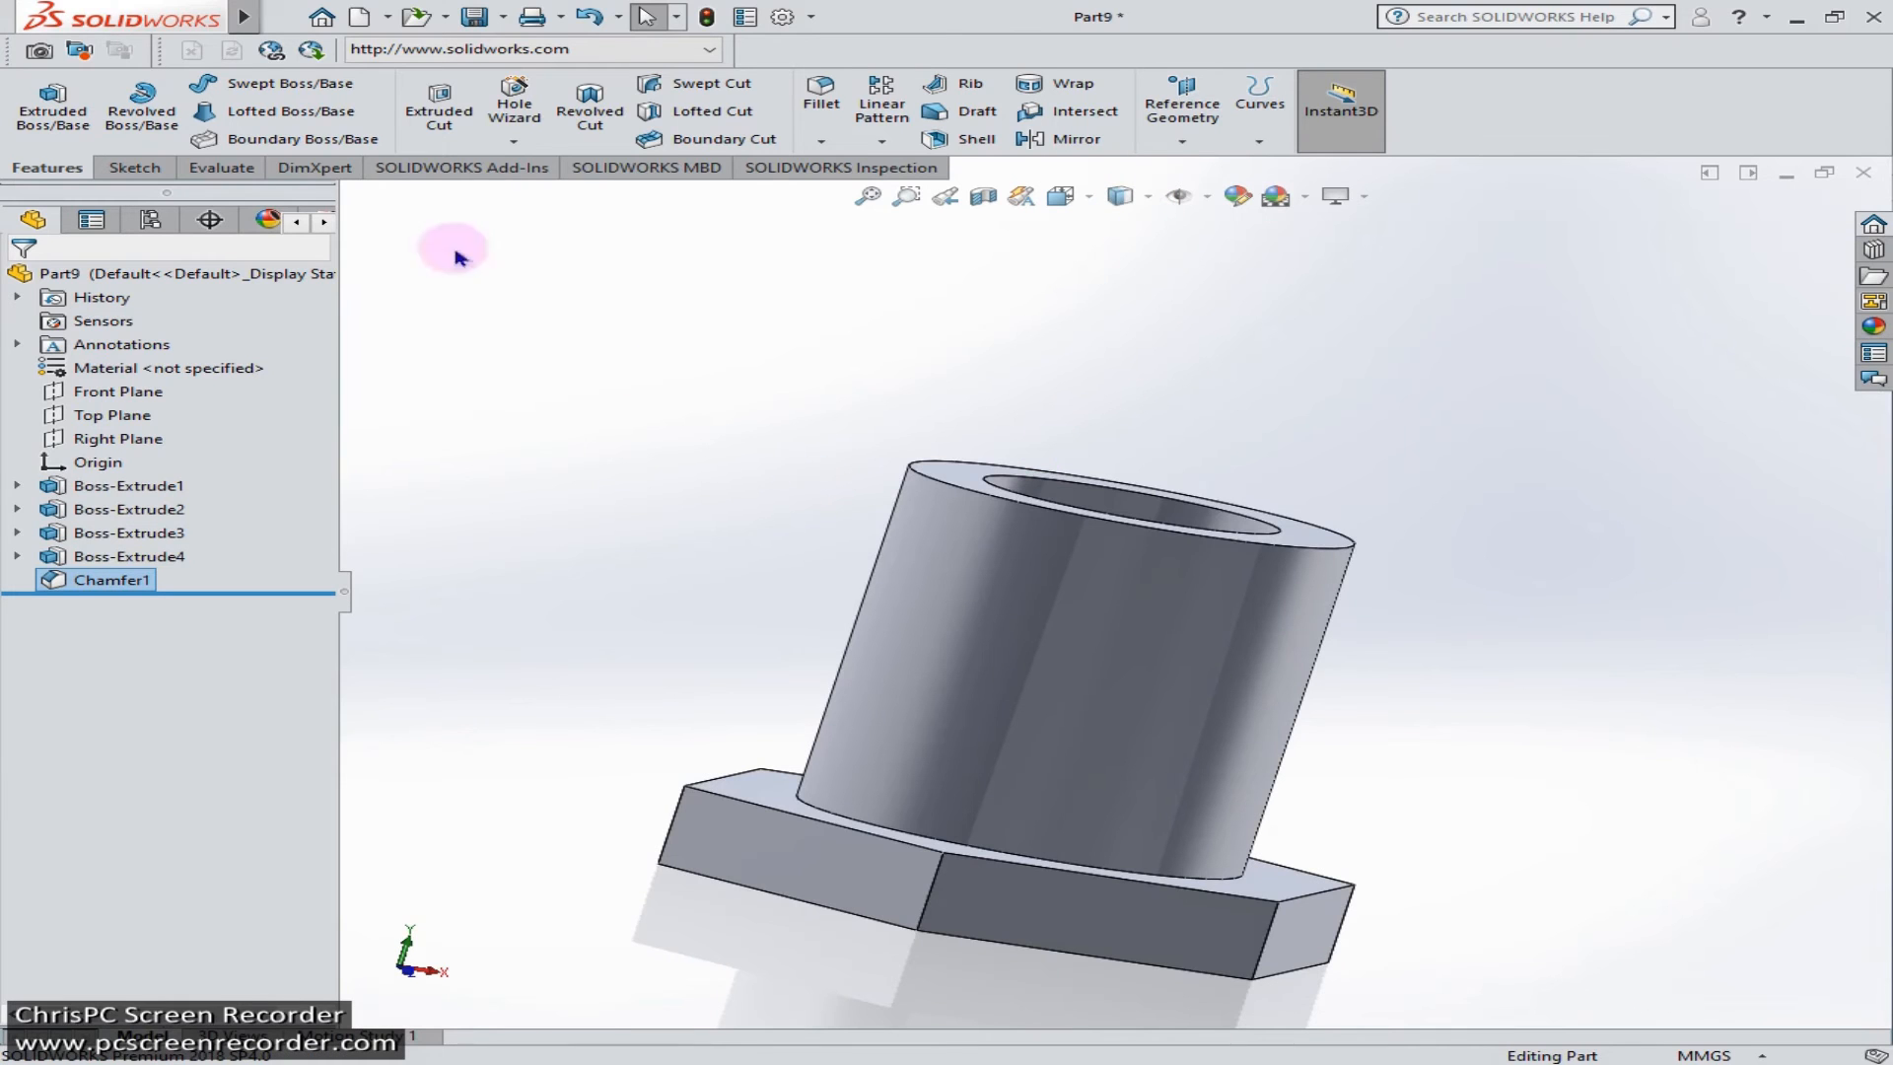
Reuse Sketch1 to cut the region inside the 15 mm circle 18 mm deep from the hexagon's underside, reversing the direction into the part
{"action": "middle_click_drag", "start_coordinate": [634, 642], "coordinate": [693, 602]}
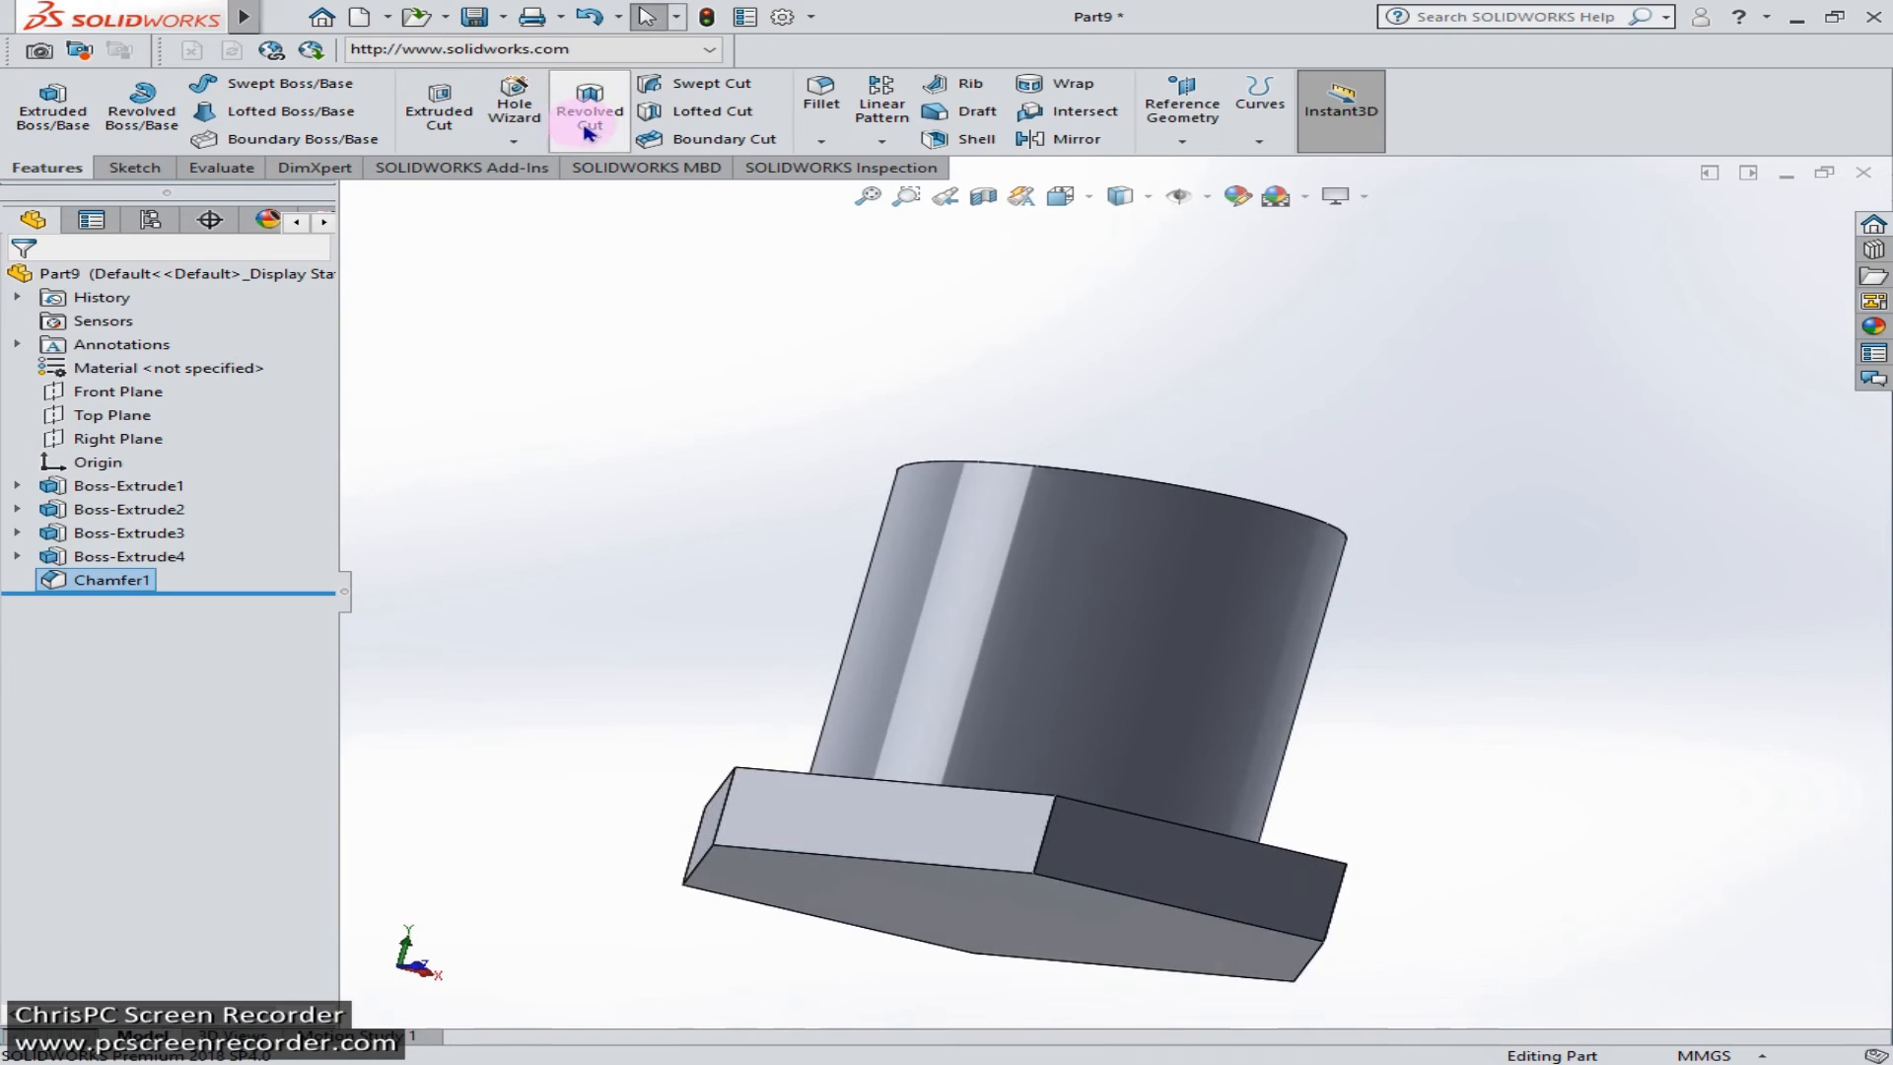
{"action": "left_click", "coordinate": [441, 107]}
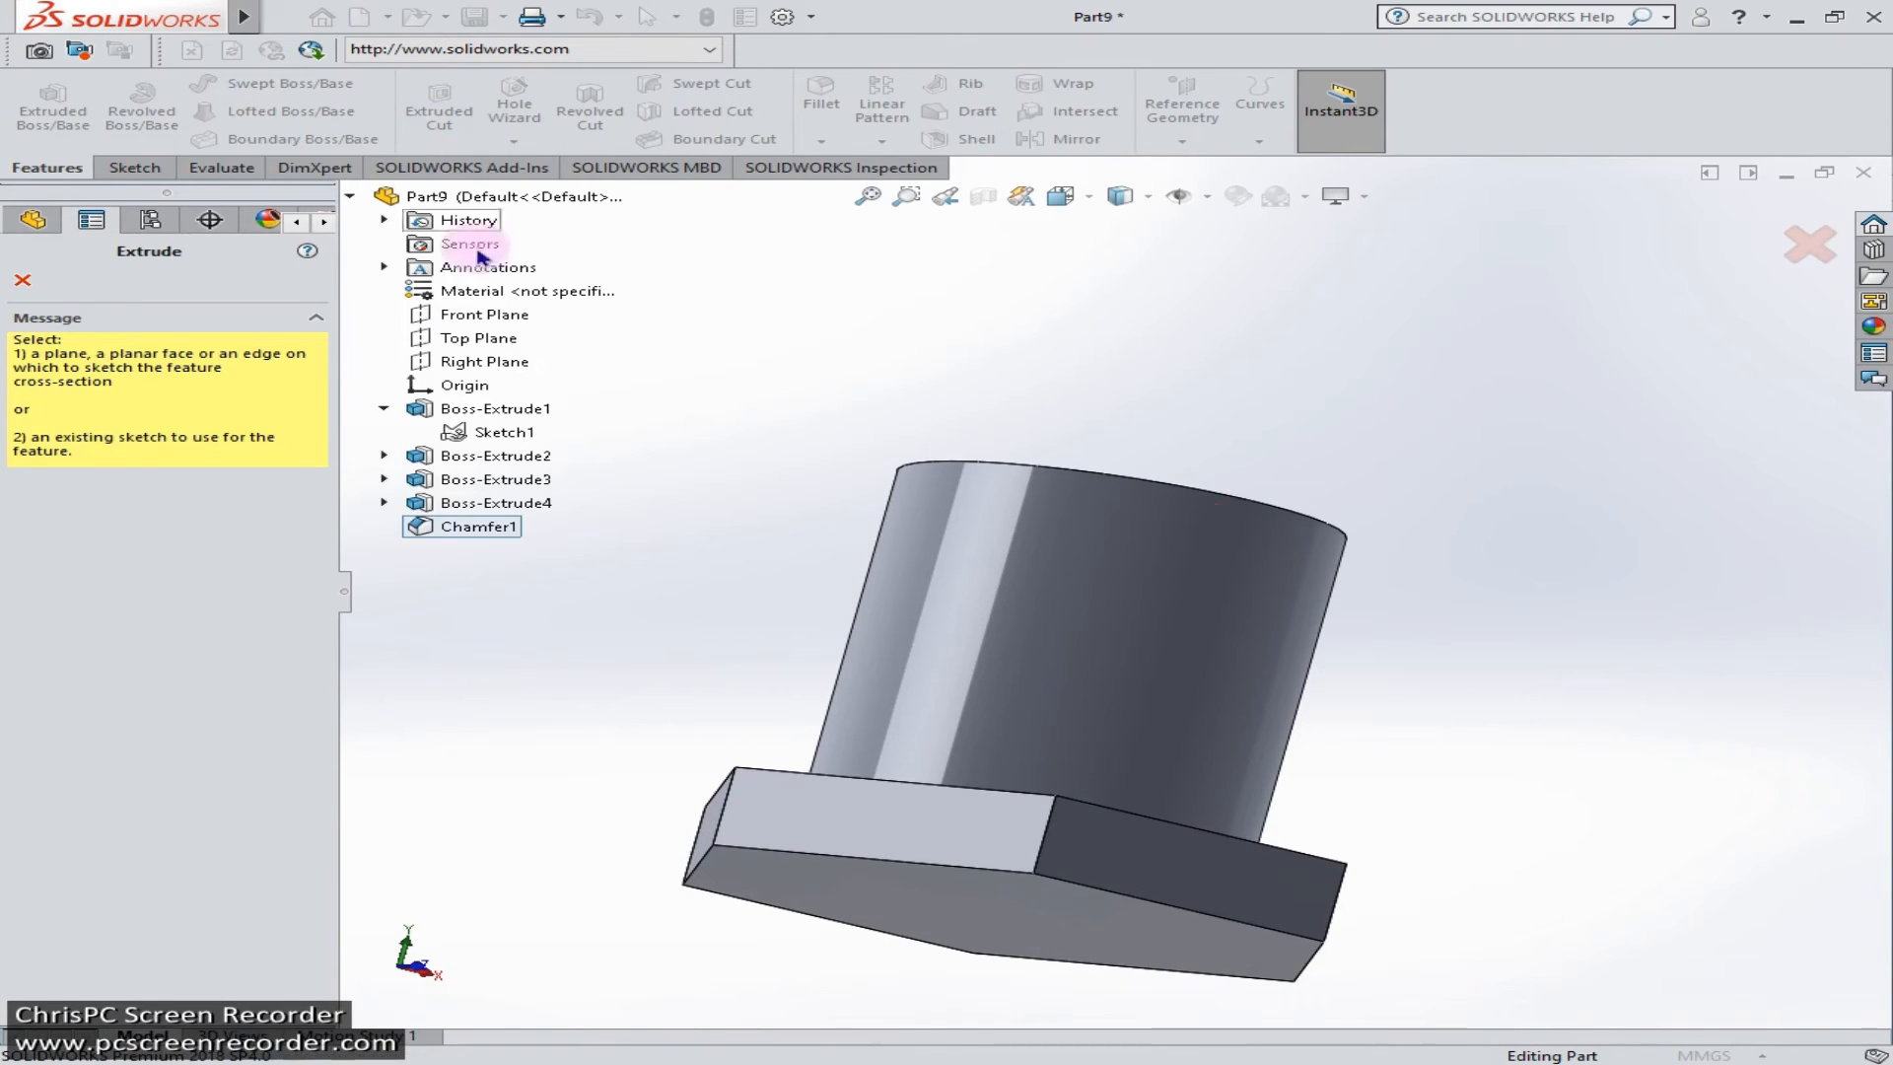
{"action": "left_click", "coordinate": [487, 432]}
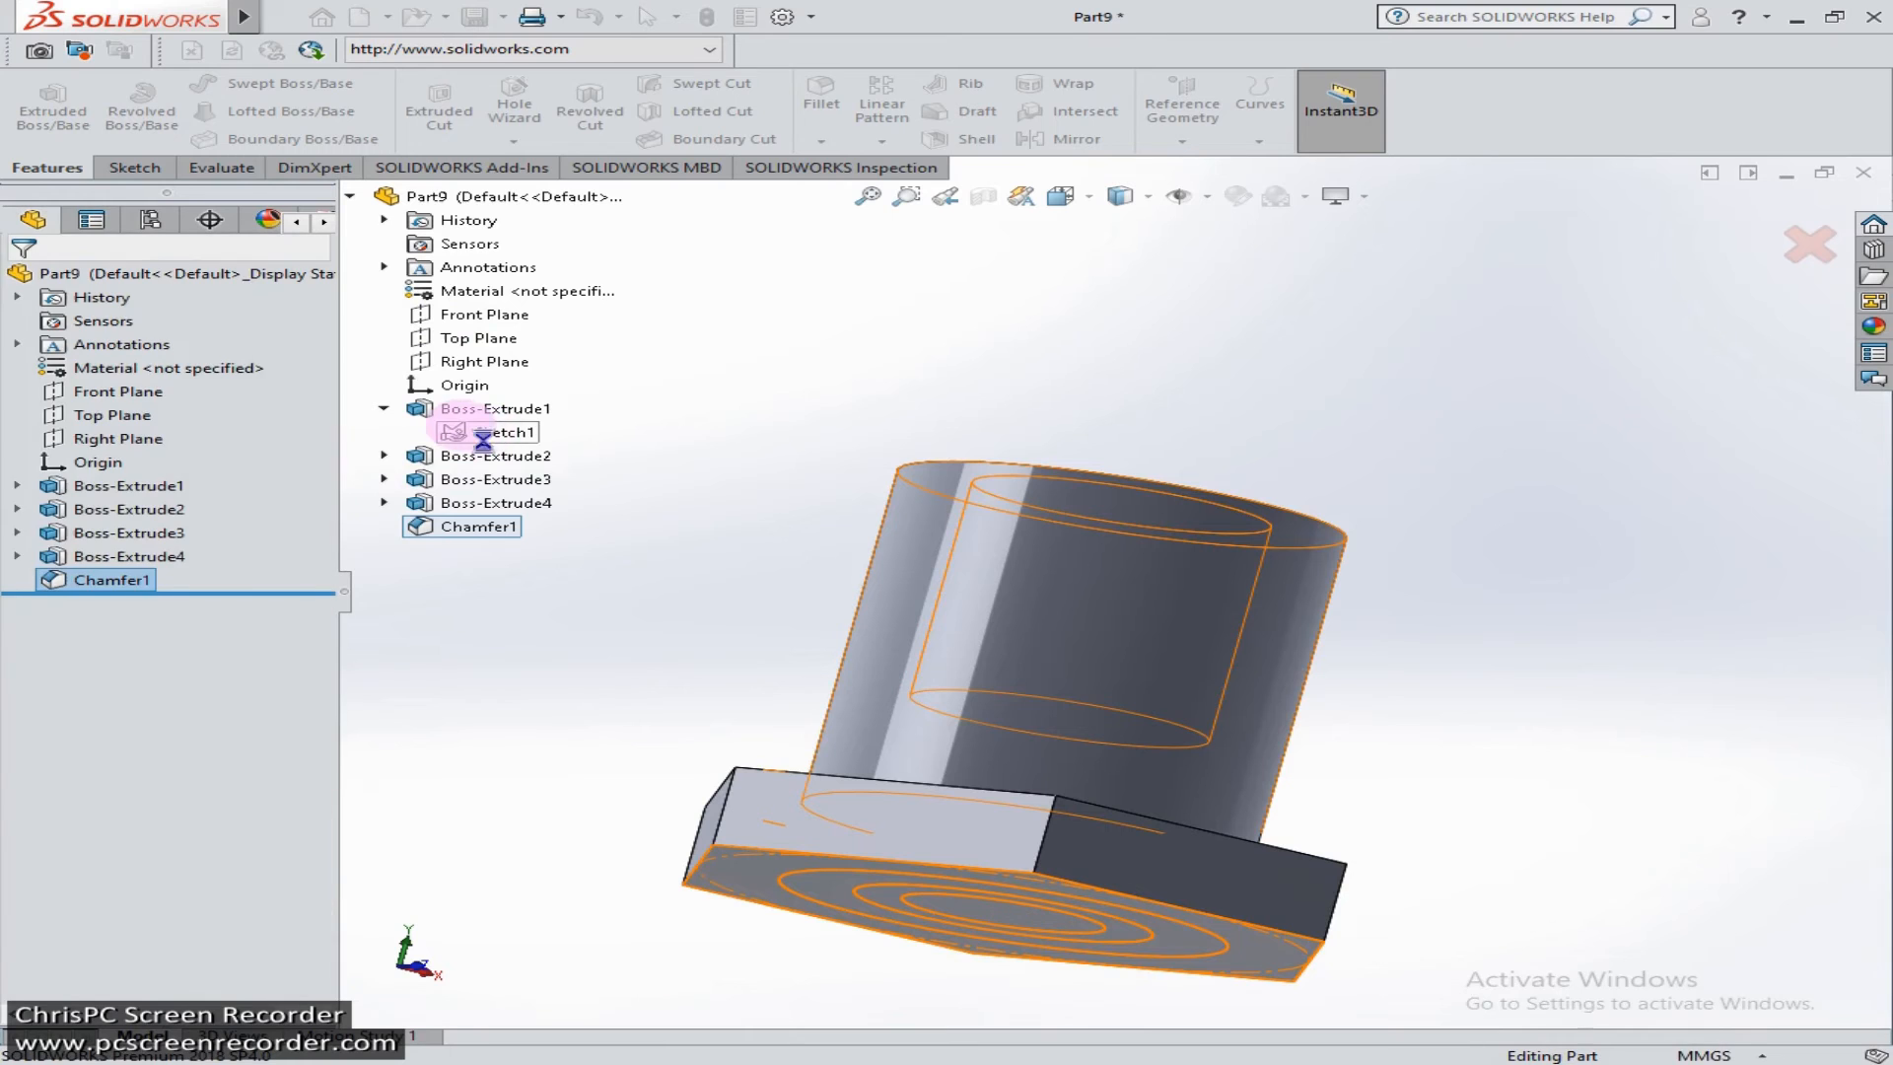
{"action": "mouse_move", "coordinate": [664, 643]}
{"action": "middle_mouse_down"}
{"action": "mouse_move", "coordinate": [786, 414]}
{"action": "mouse_move", "coordinate": [744, 431]}
{"action": "middle_mouse_up"}
{"action": "left_click", "coordinate": [1021, 786]}
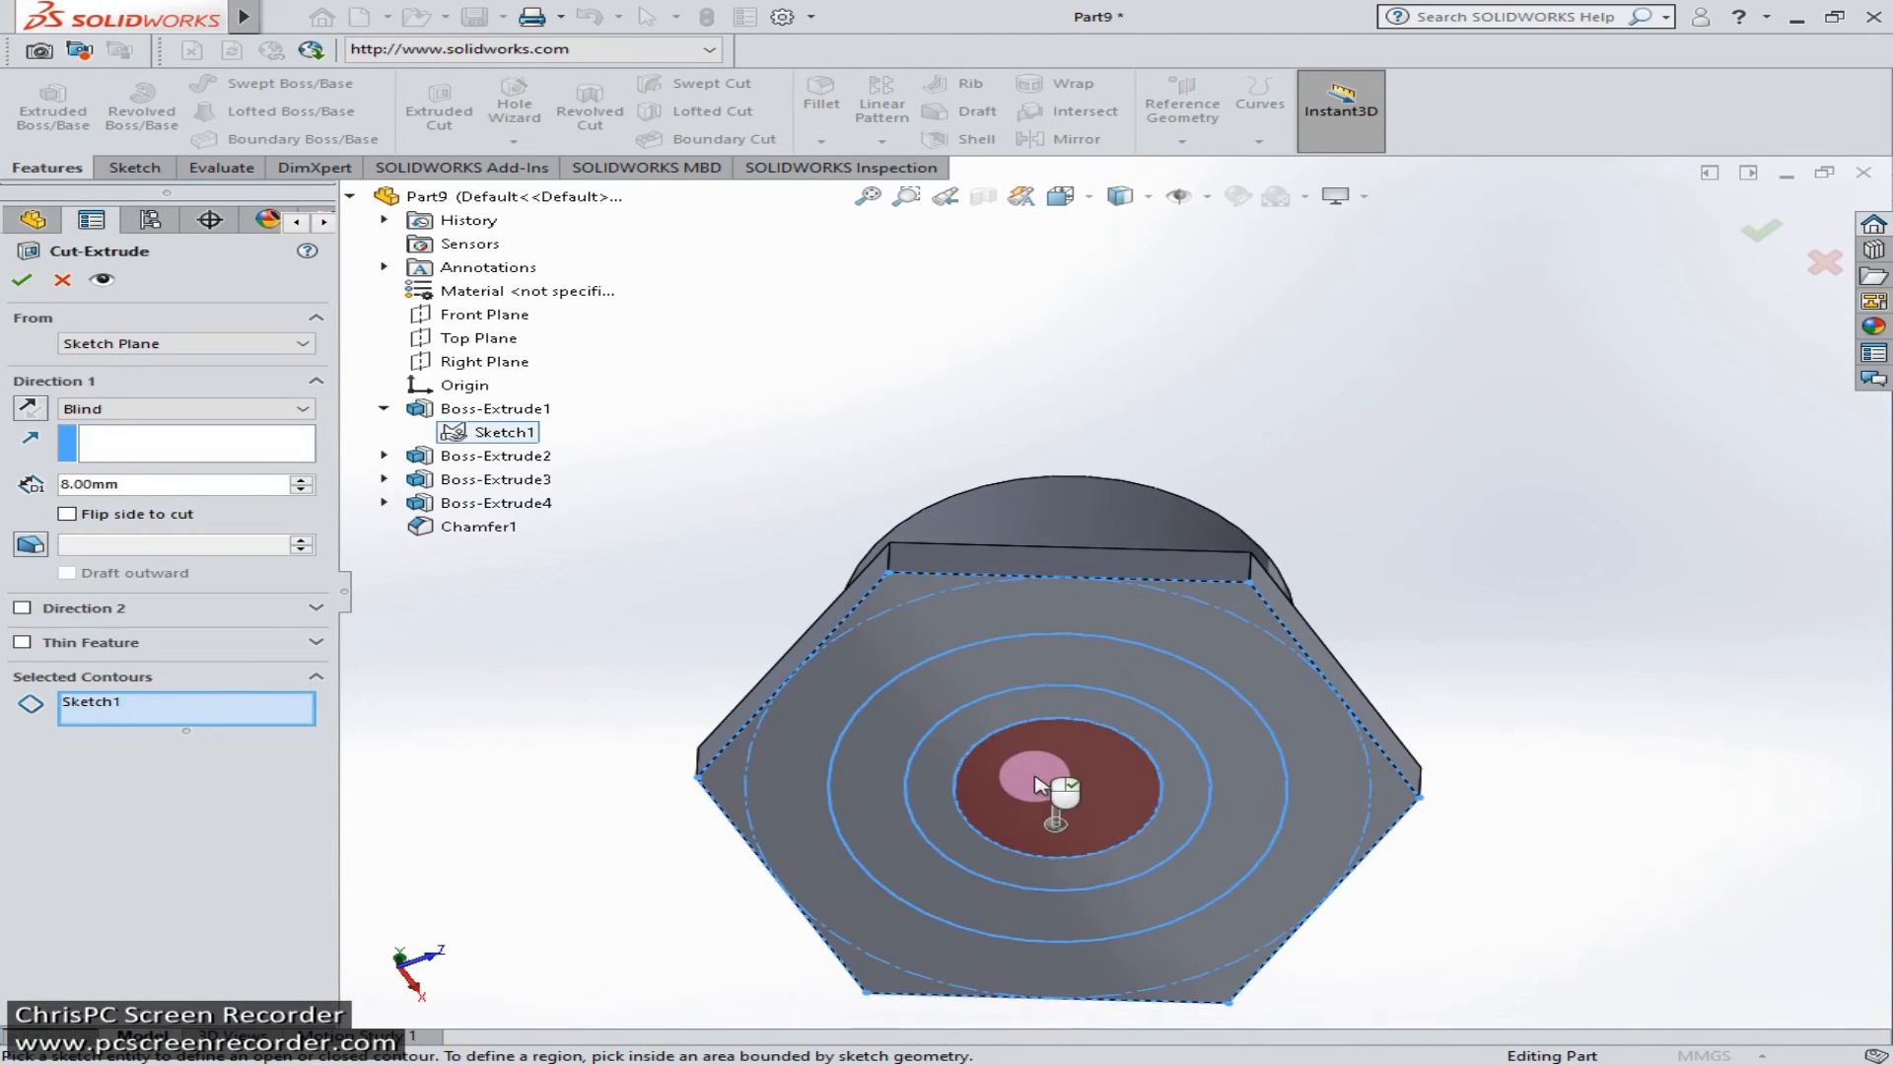
{"action": "double_click", "coordinate": [146, 483]}
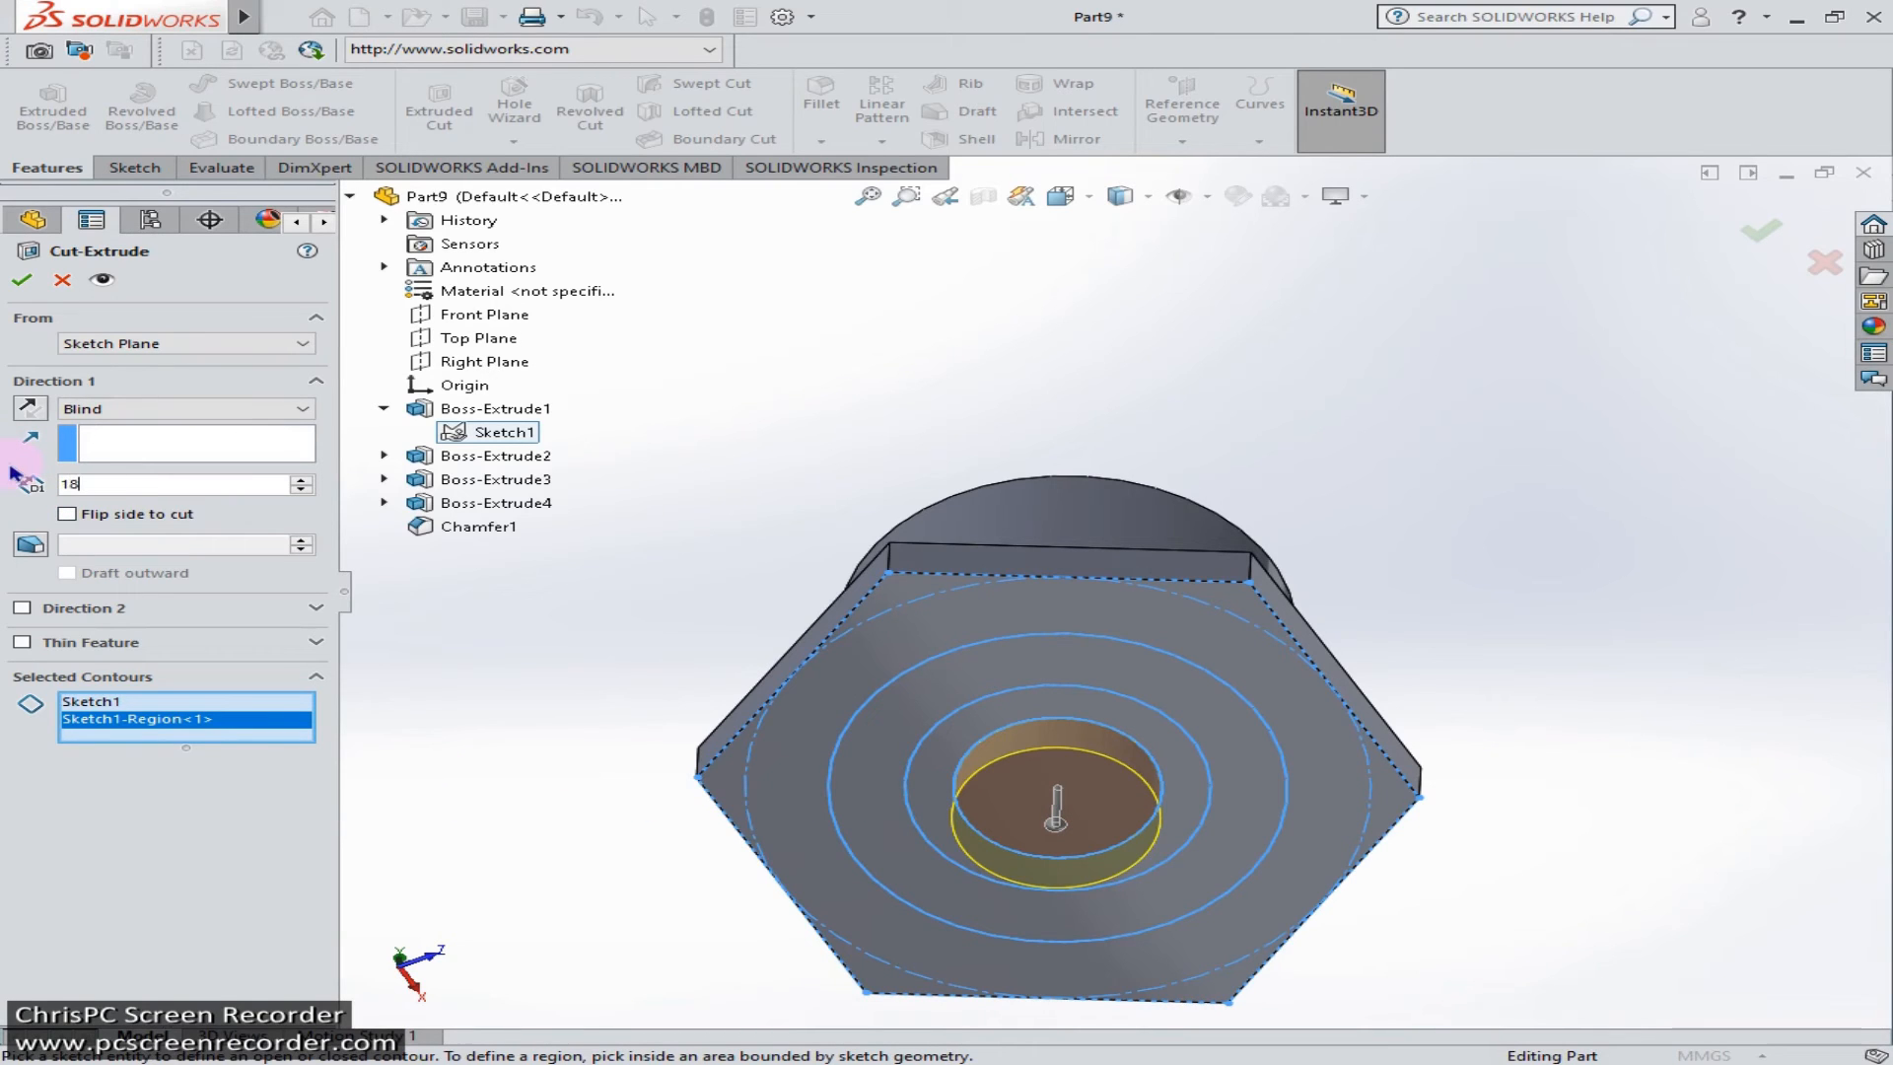
{"action": "key", "text": "Return"}
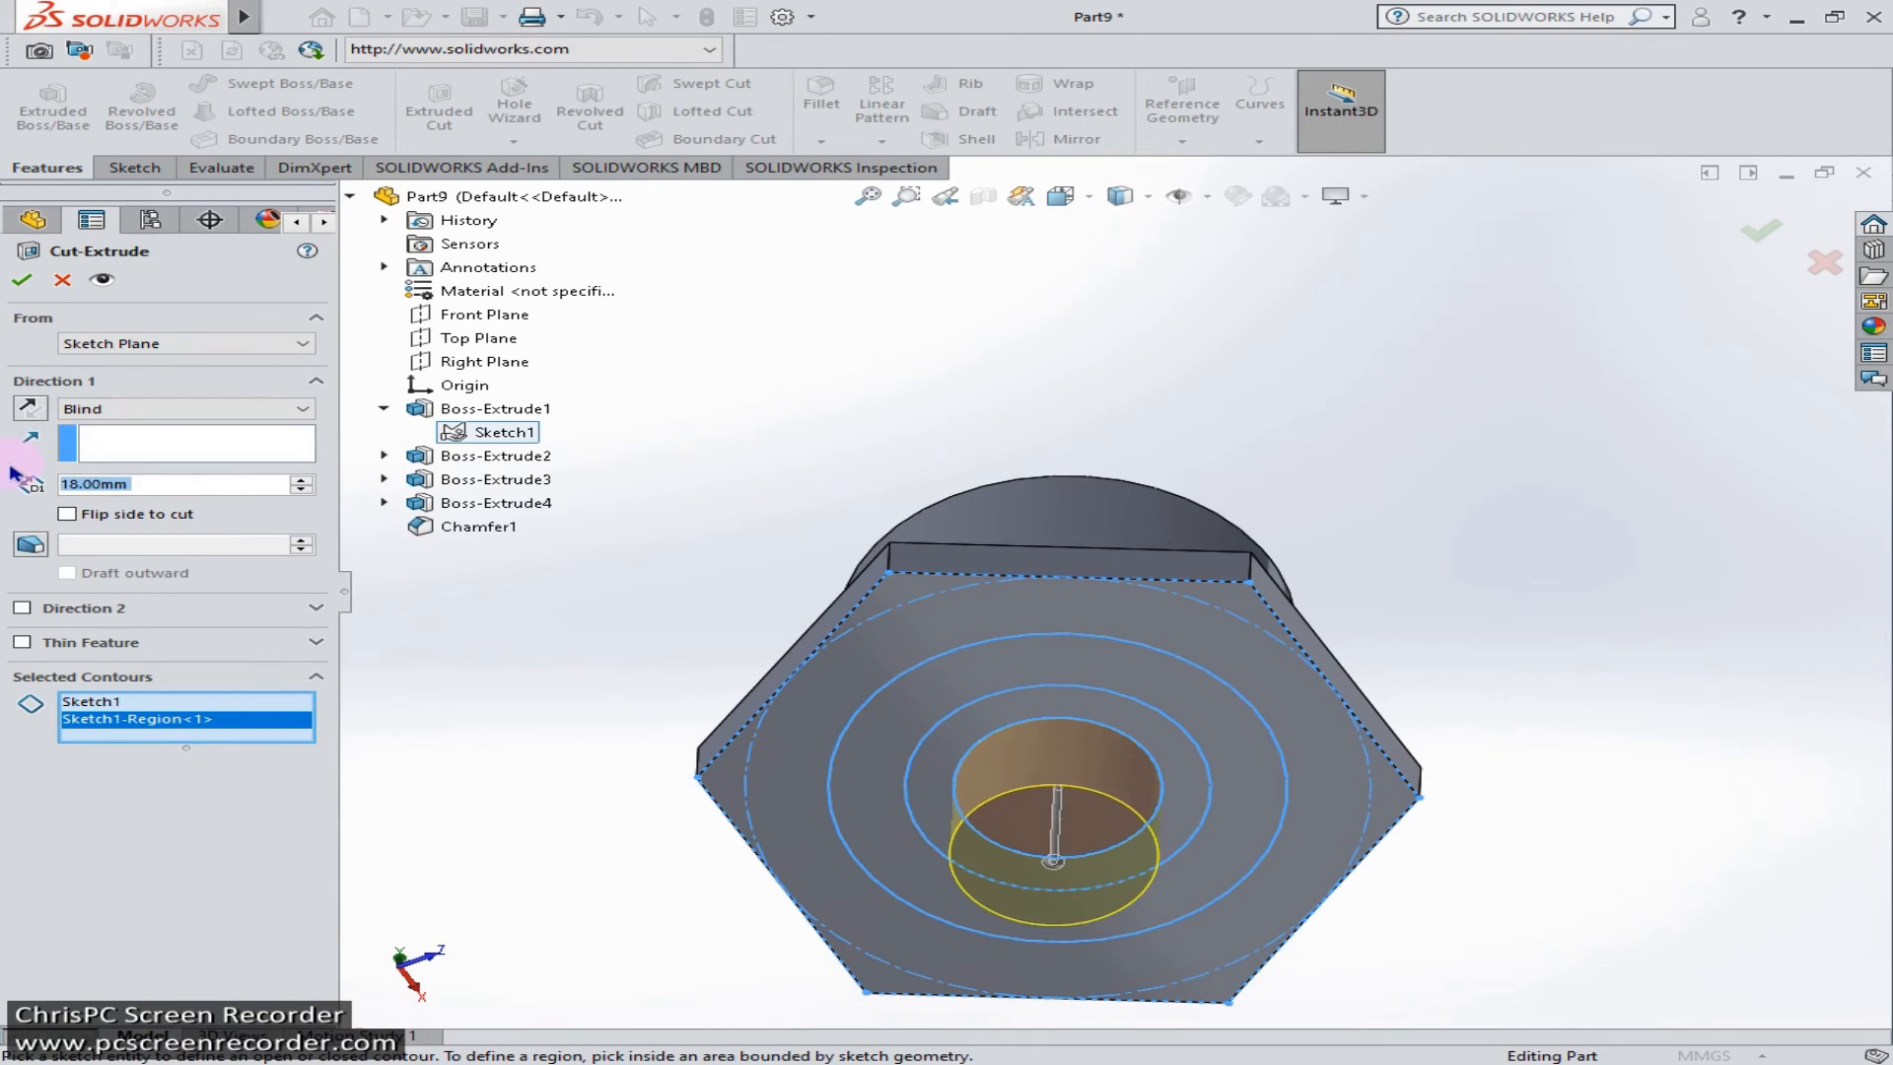
{"action": "left_click", "coordinate": [29, 408]}
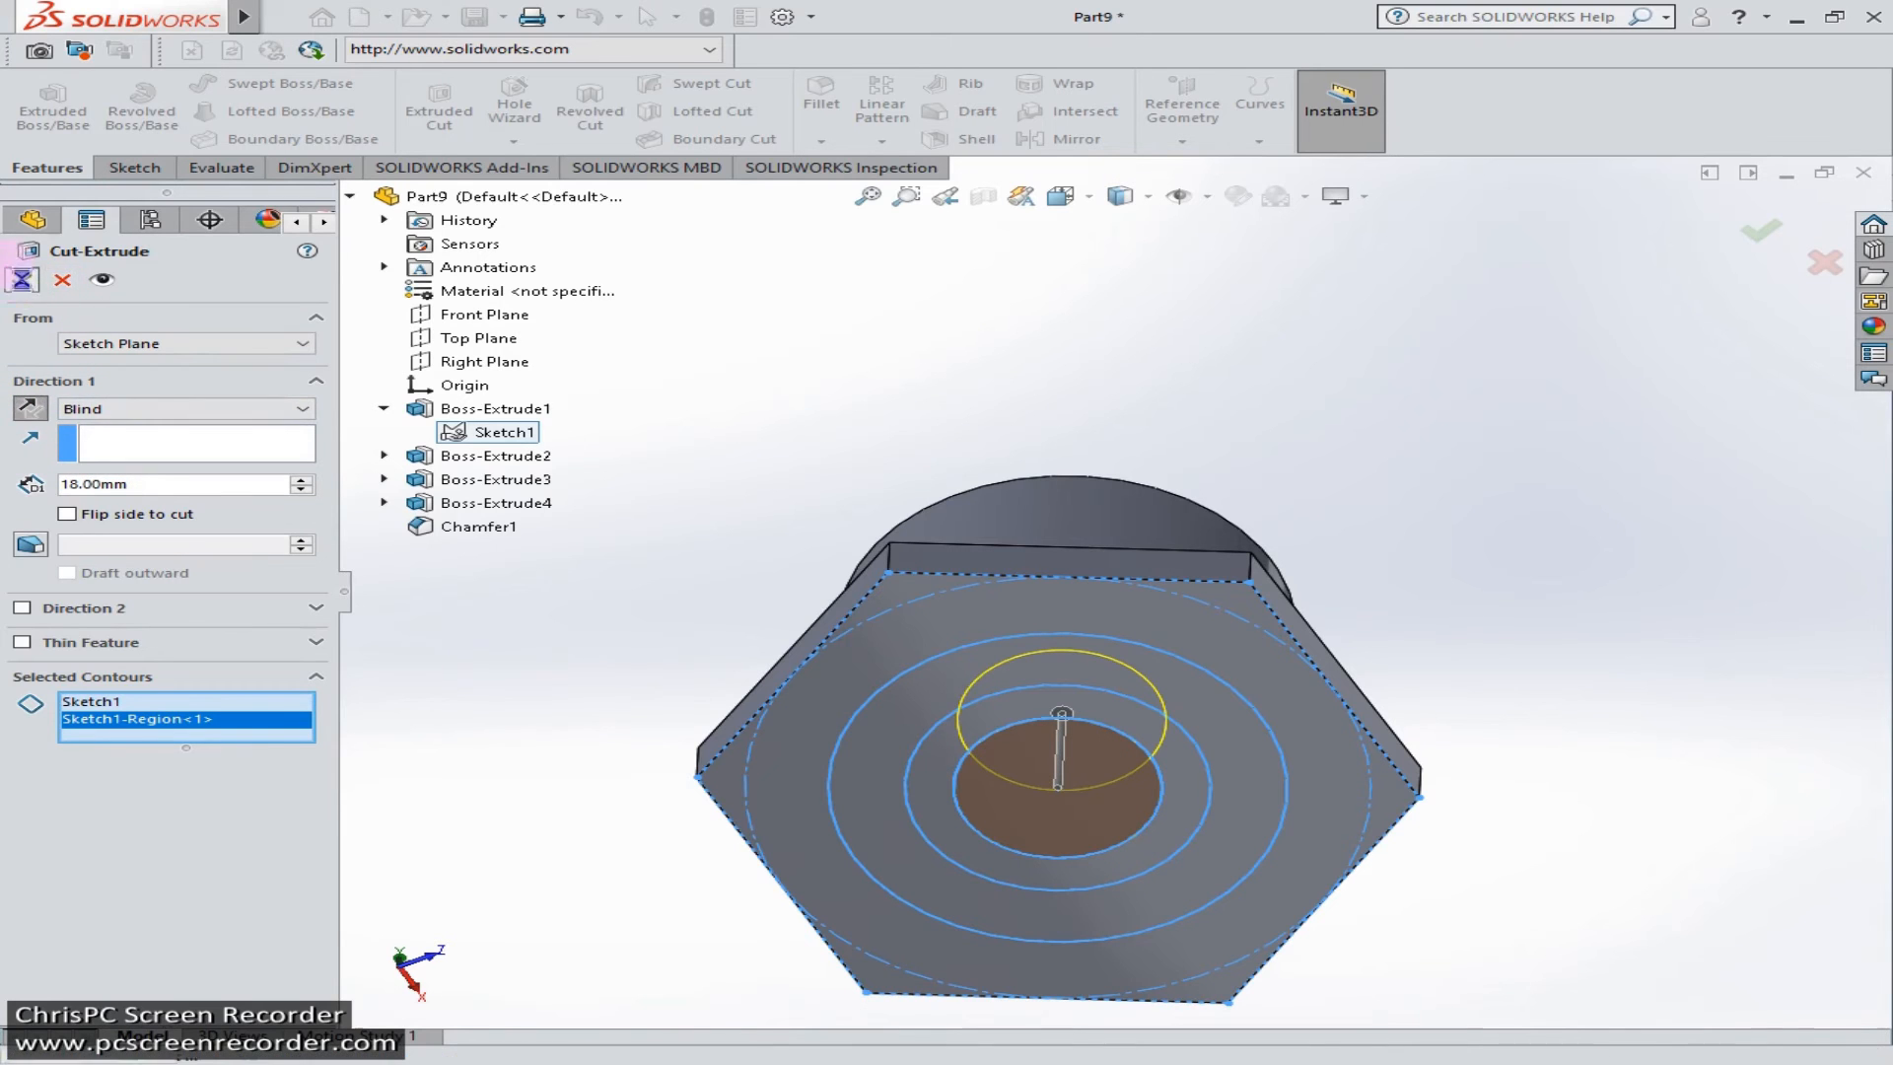
{"action": "left_click", "coordinate": [22, 280]}
Inspect the stepped through hole in wireframe display from the front view
{"action": "middle_click_drag", "start_coordinate": [615, 629], "coordinate": [602, 864]}
{"action": "left_click", "coordinate": [971, 335]}
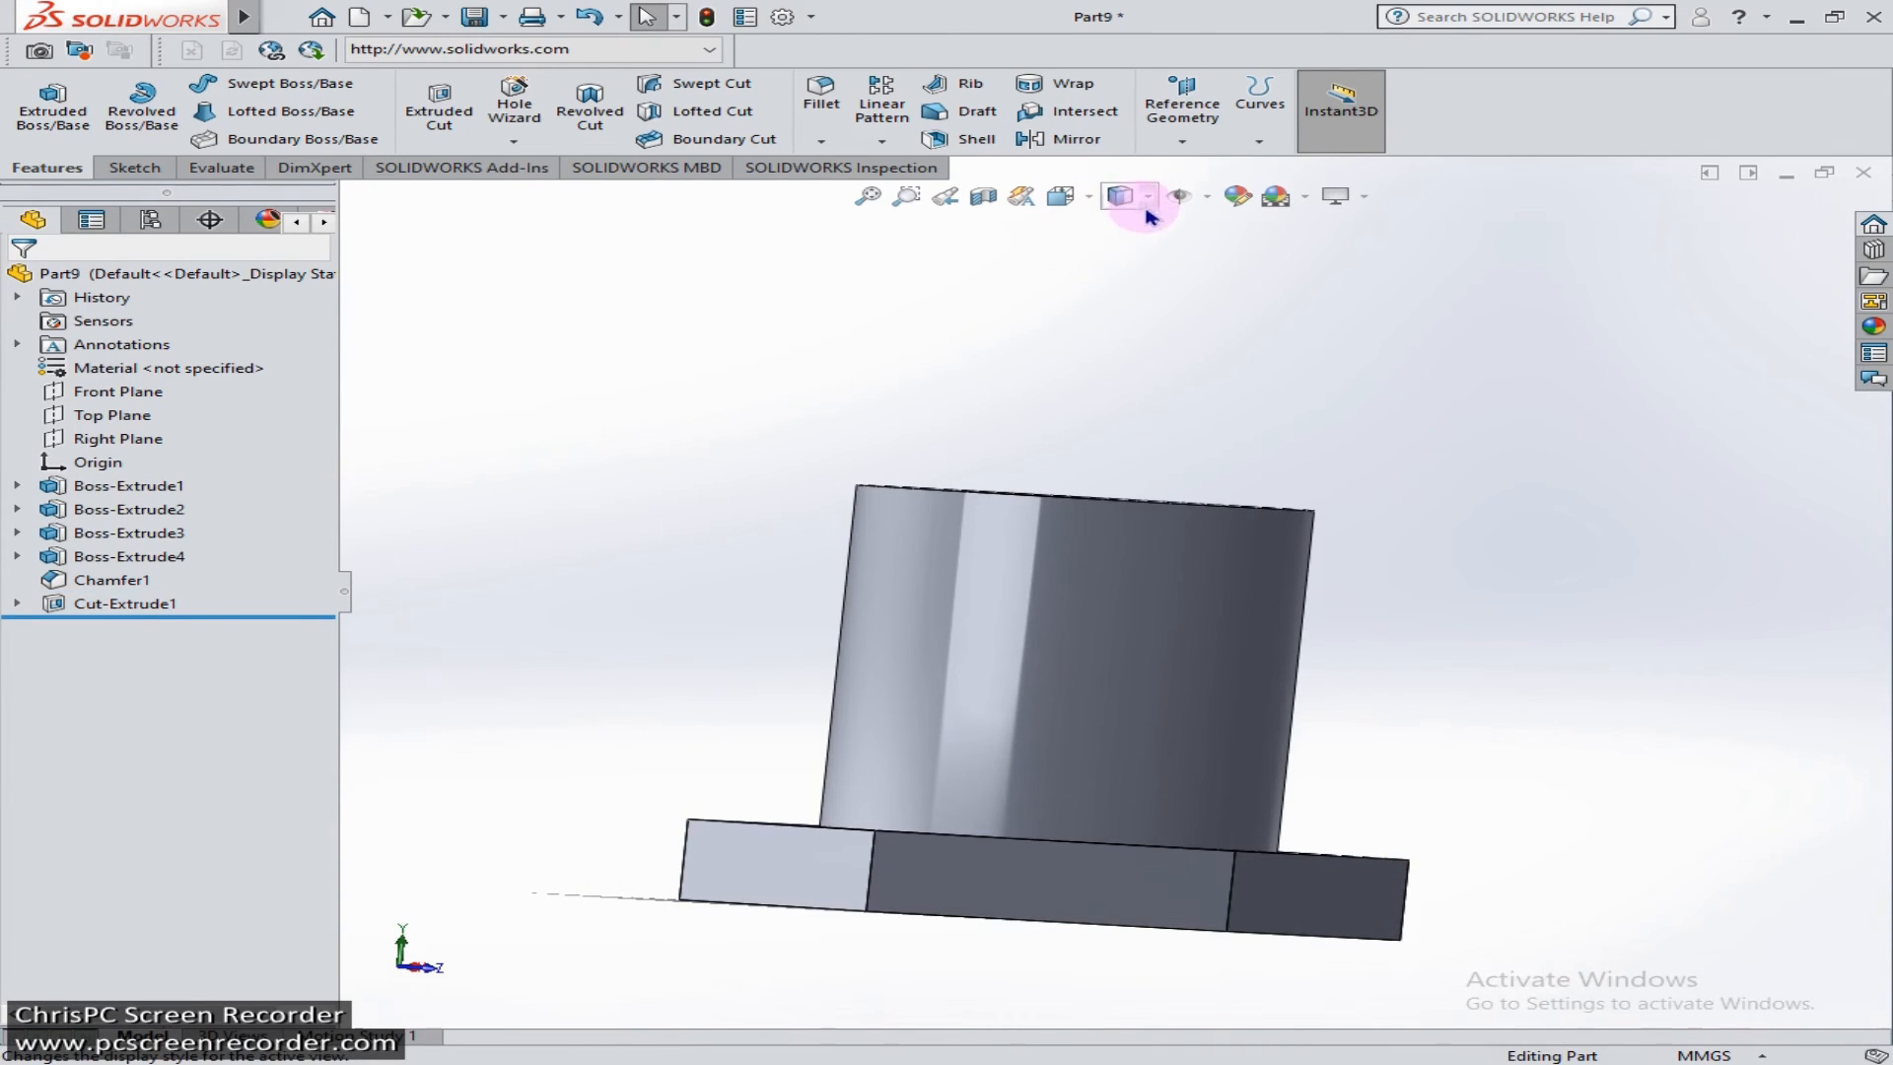
{"action": "left_click", "coordinate": [1125, 352]}
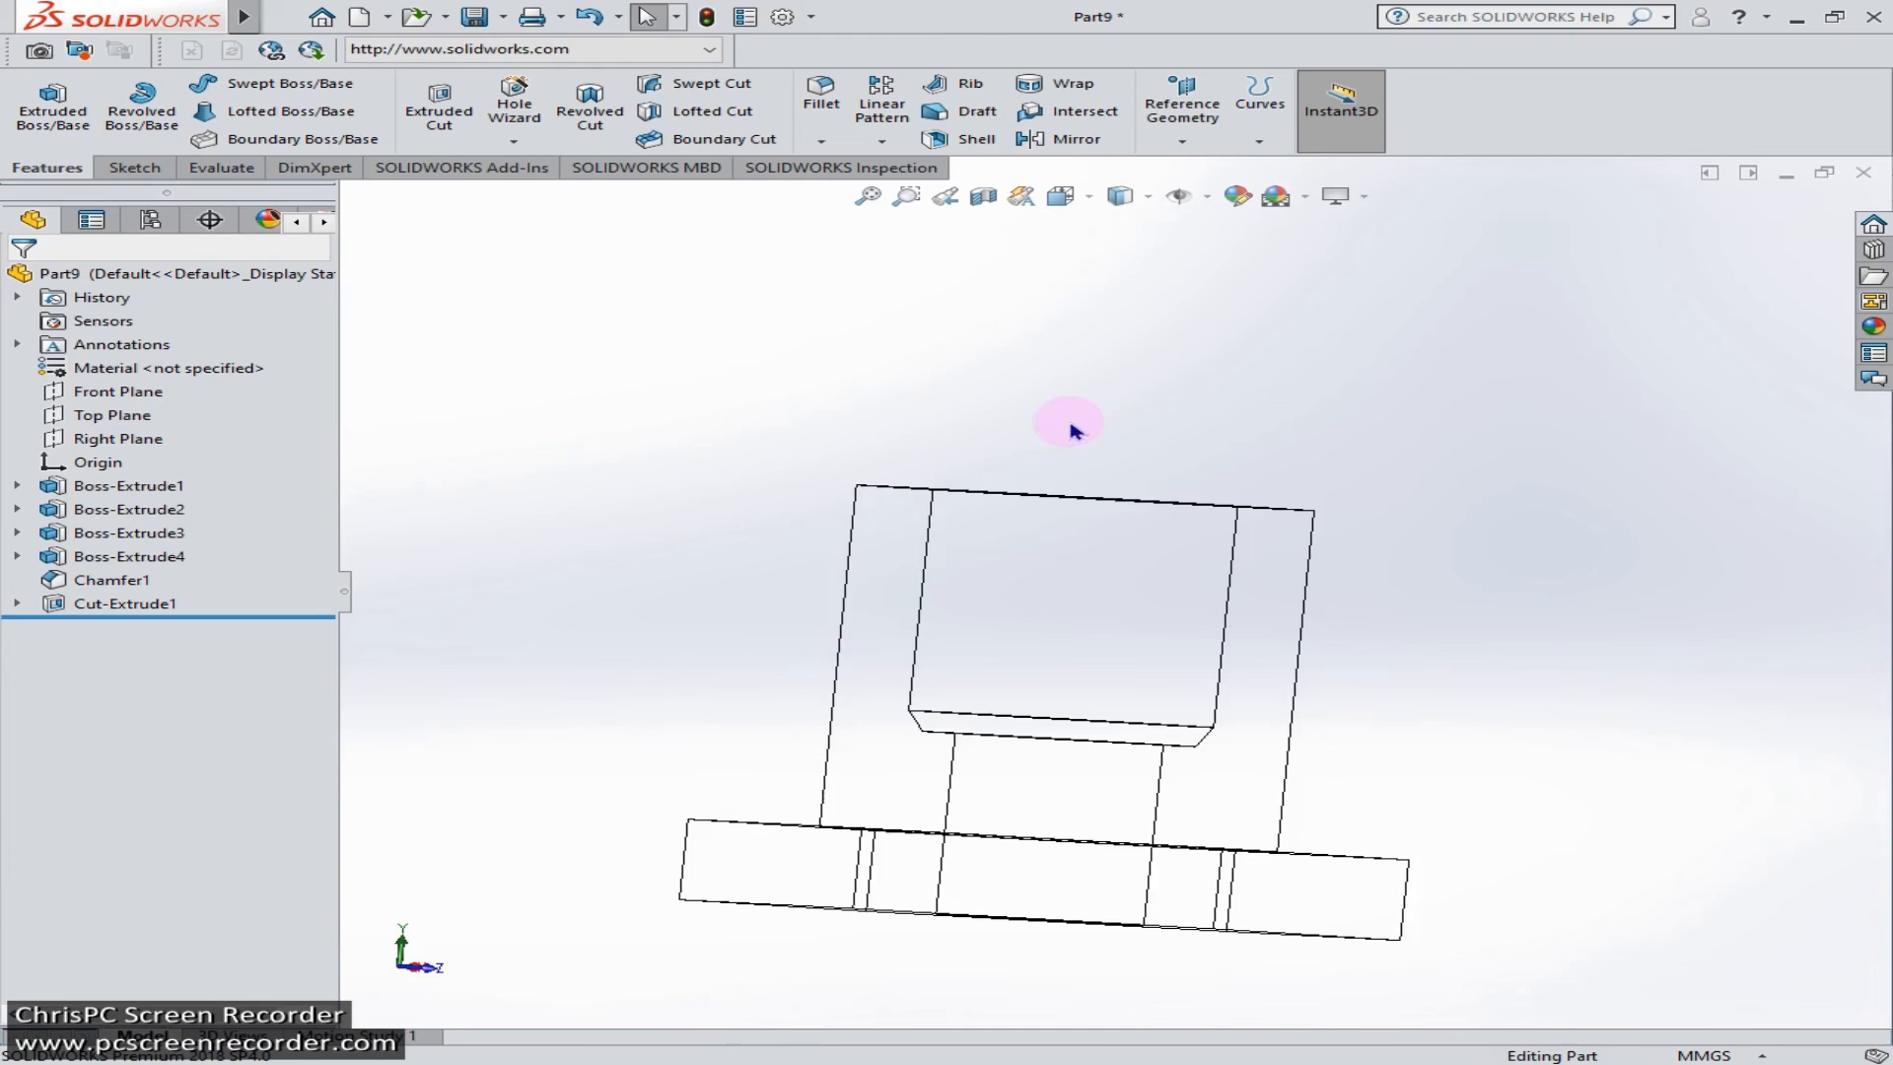
{"action": "key", "text": "space"}
{"action": "left_click", "coordinate": [1093, 794]}
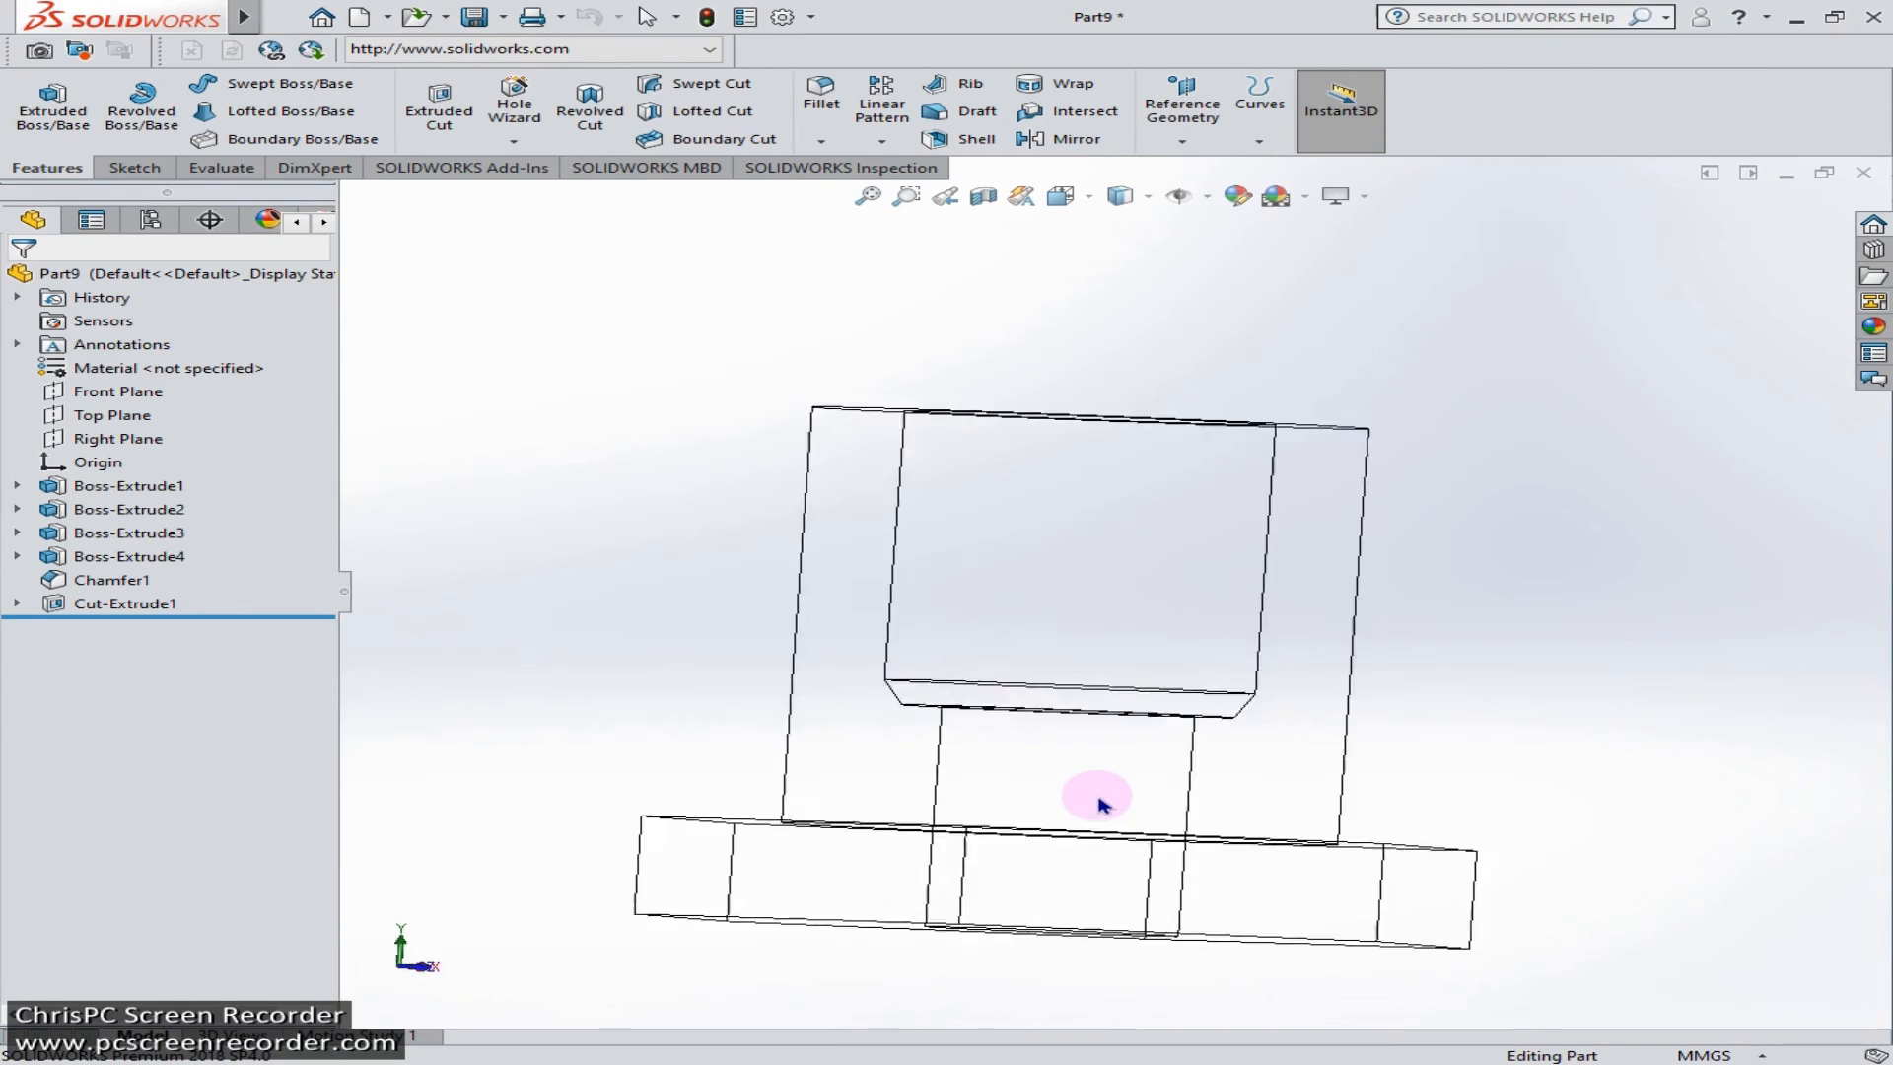
{"action": "scroll", "coordinate": [1558, 815], "scroll_direction": "up", "scroll_amount": 4}
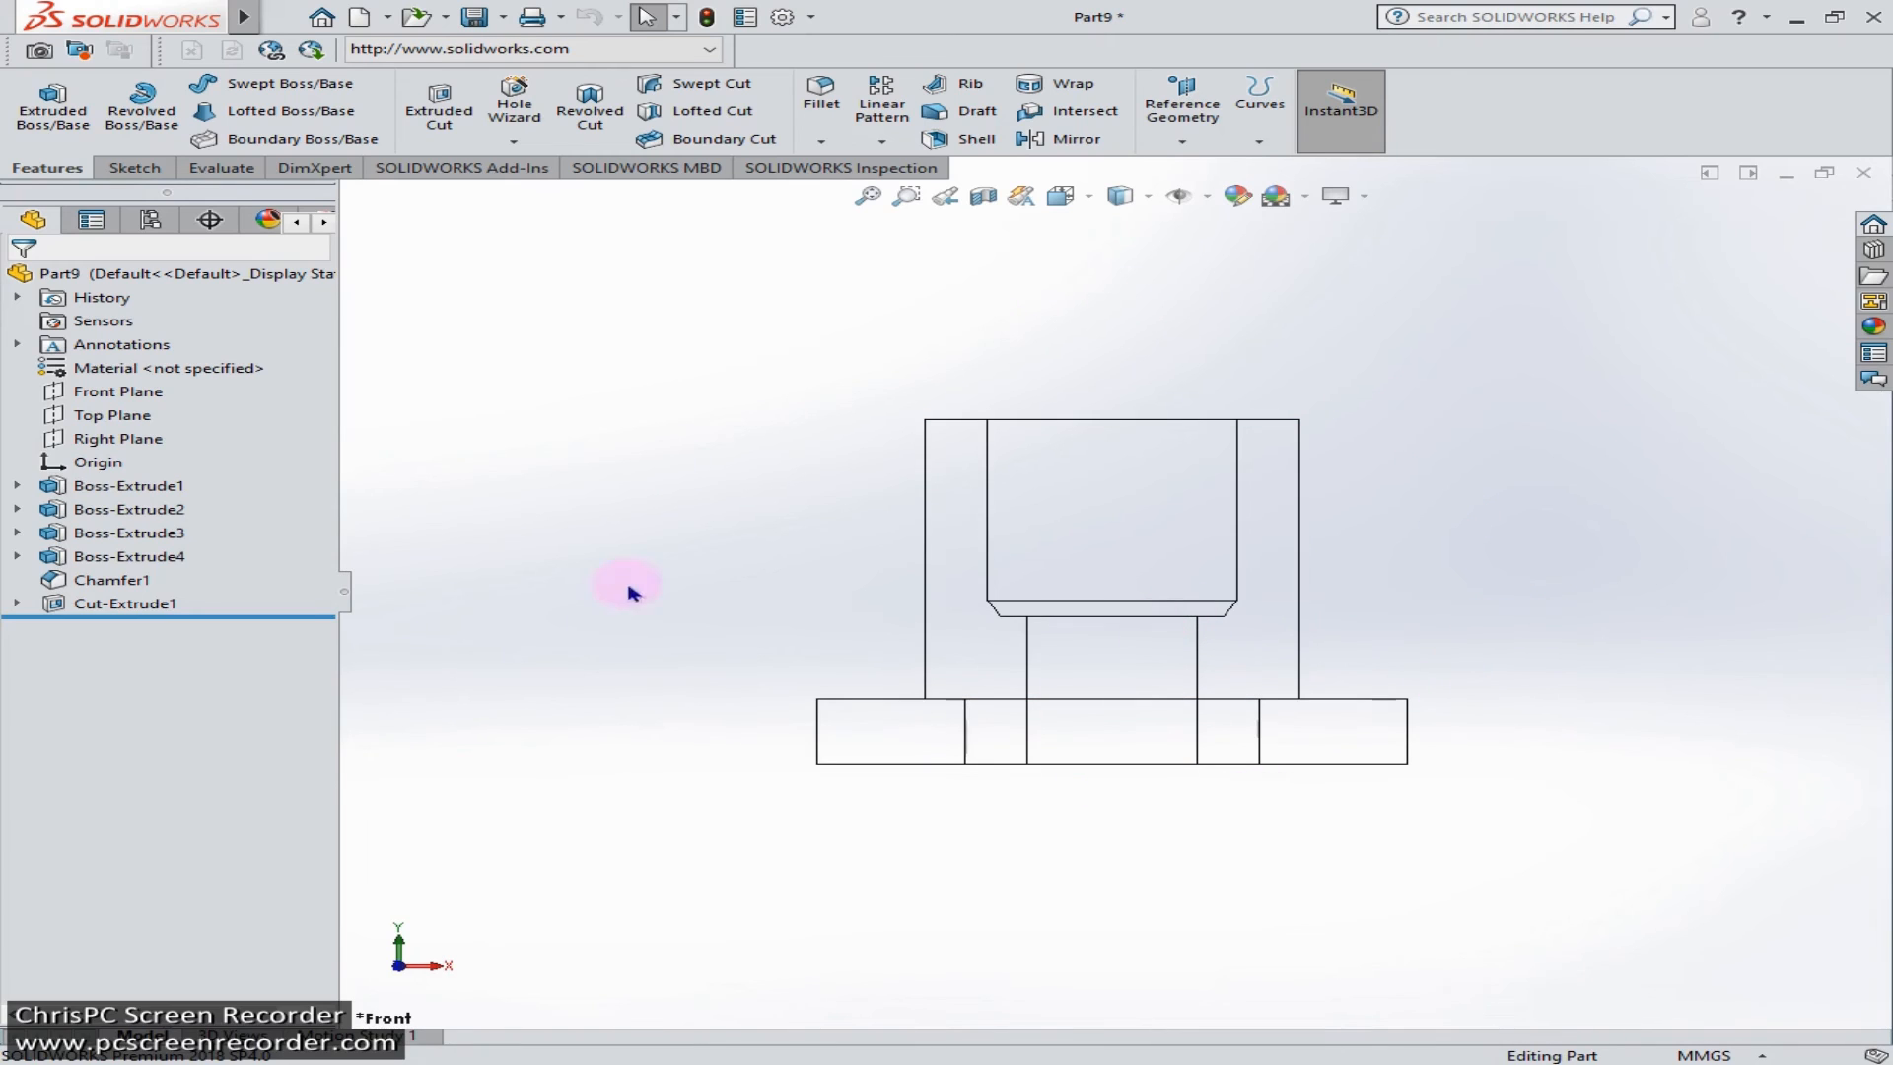
Restore shaded display with edges and view the part obliquely from above
{"action": "left_click", "coordinate": [1153, 197]}
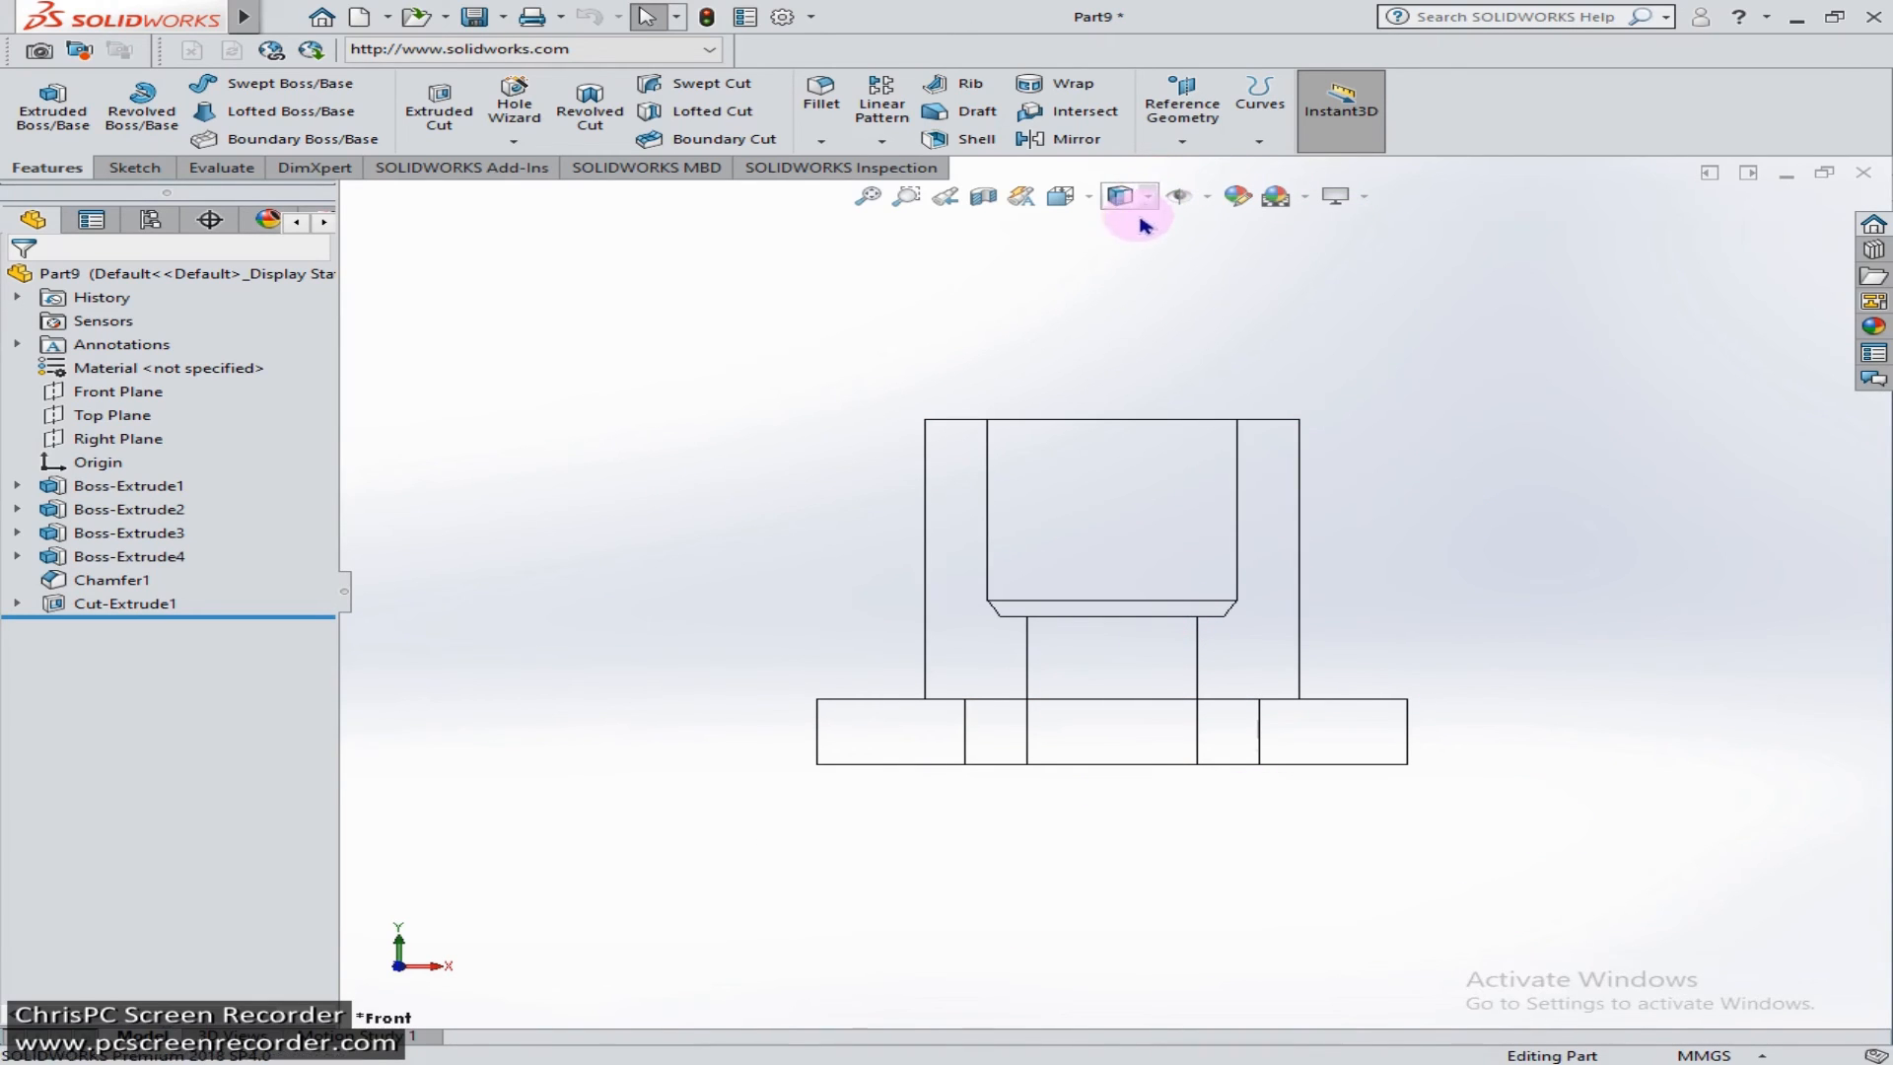
{"action": "left_click", "coordinate": [1130, 223]}
{"action": "middle_click_drag", "start_coordinate": [1431, 526], "coordinate": [1490, 620]}
{"action": "key", "text": "space"}
{"action": "left_click", "coordinate": [1453, 588]}
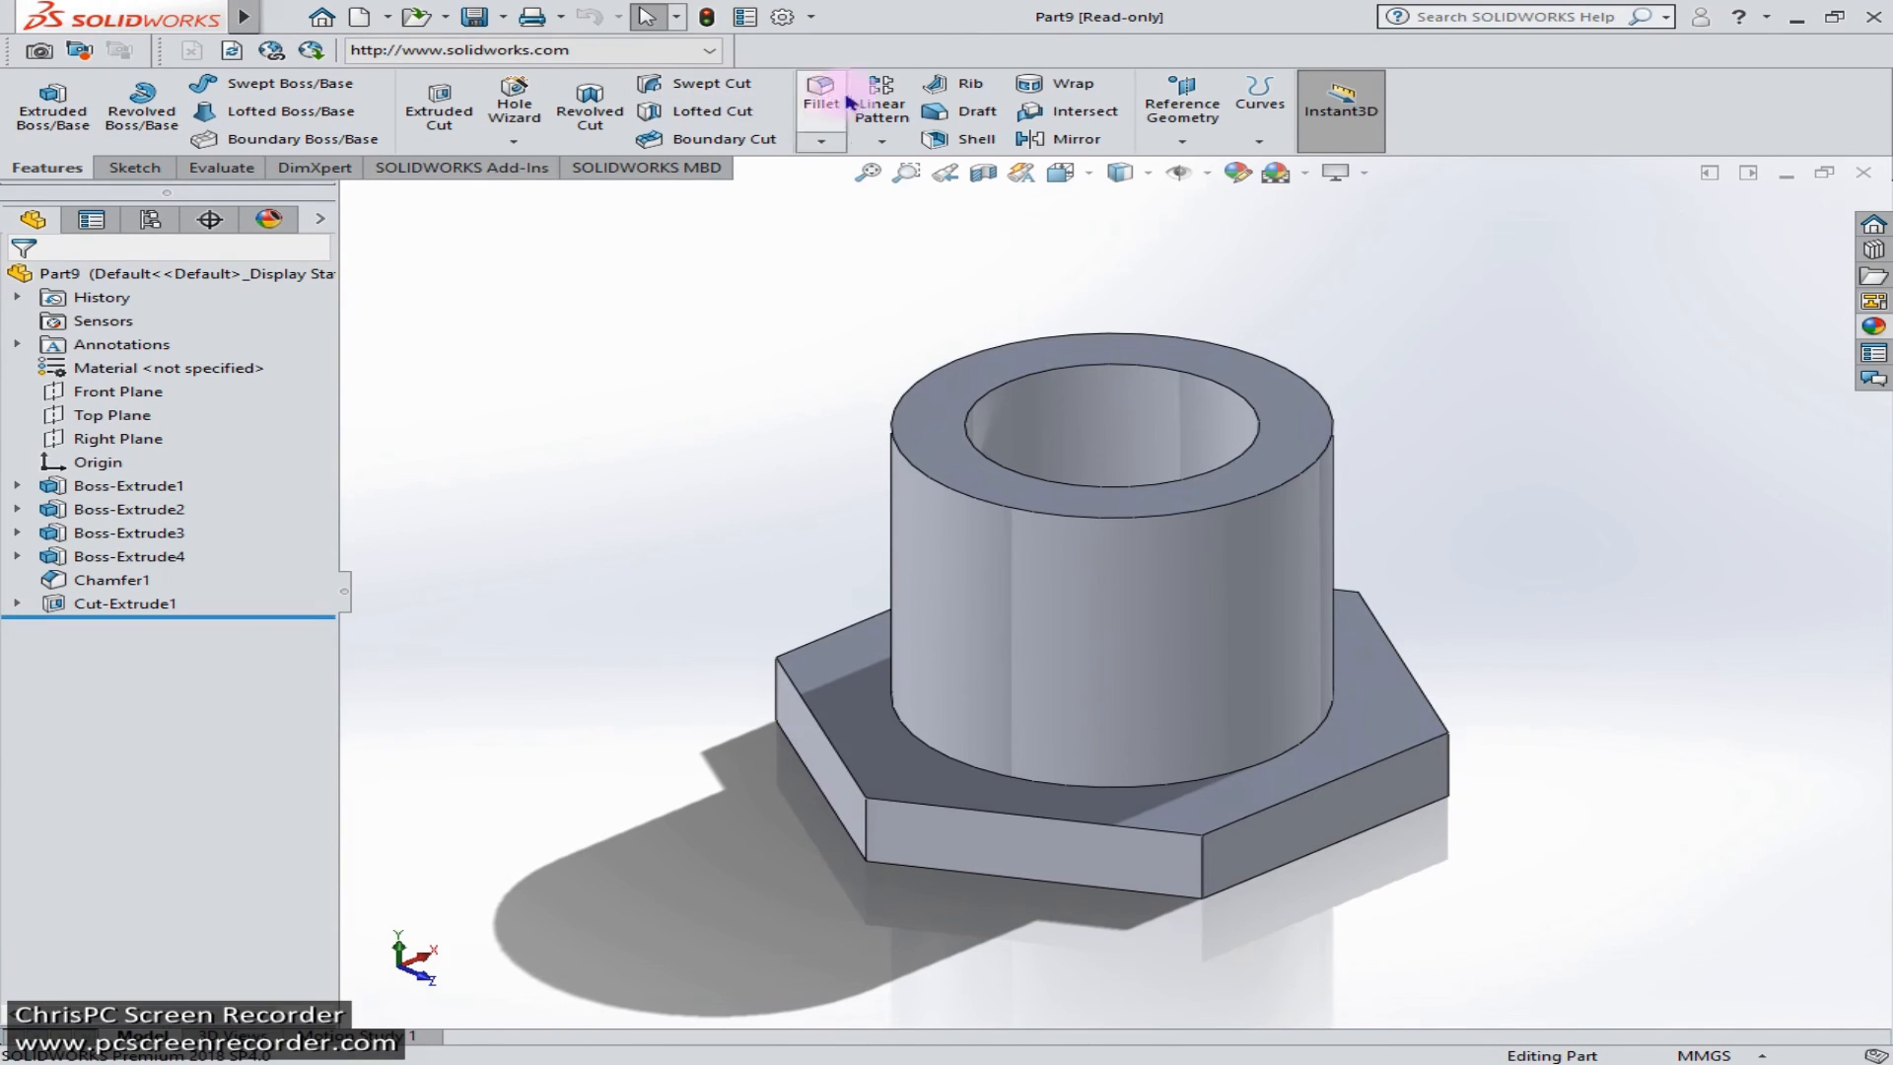
Fillet the circular edge where the outer cylinder meets the hexagonal base with a 4 mm radius
{"action": "left_click", "coordinate": [821, 126]}
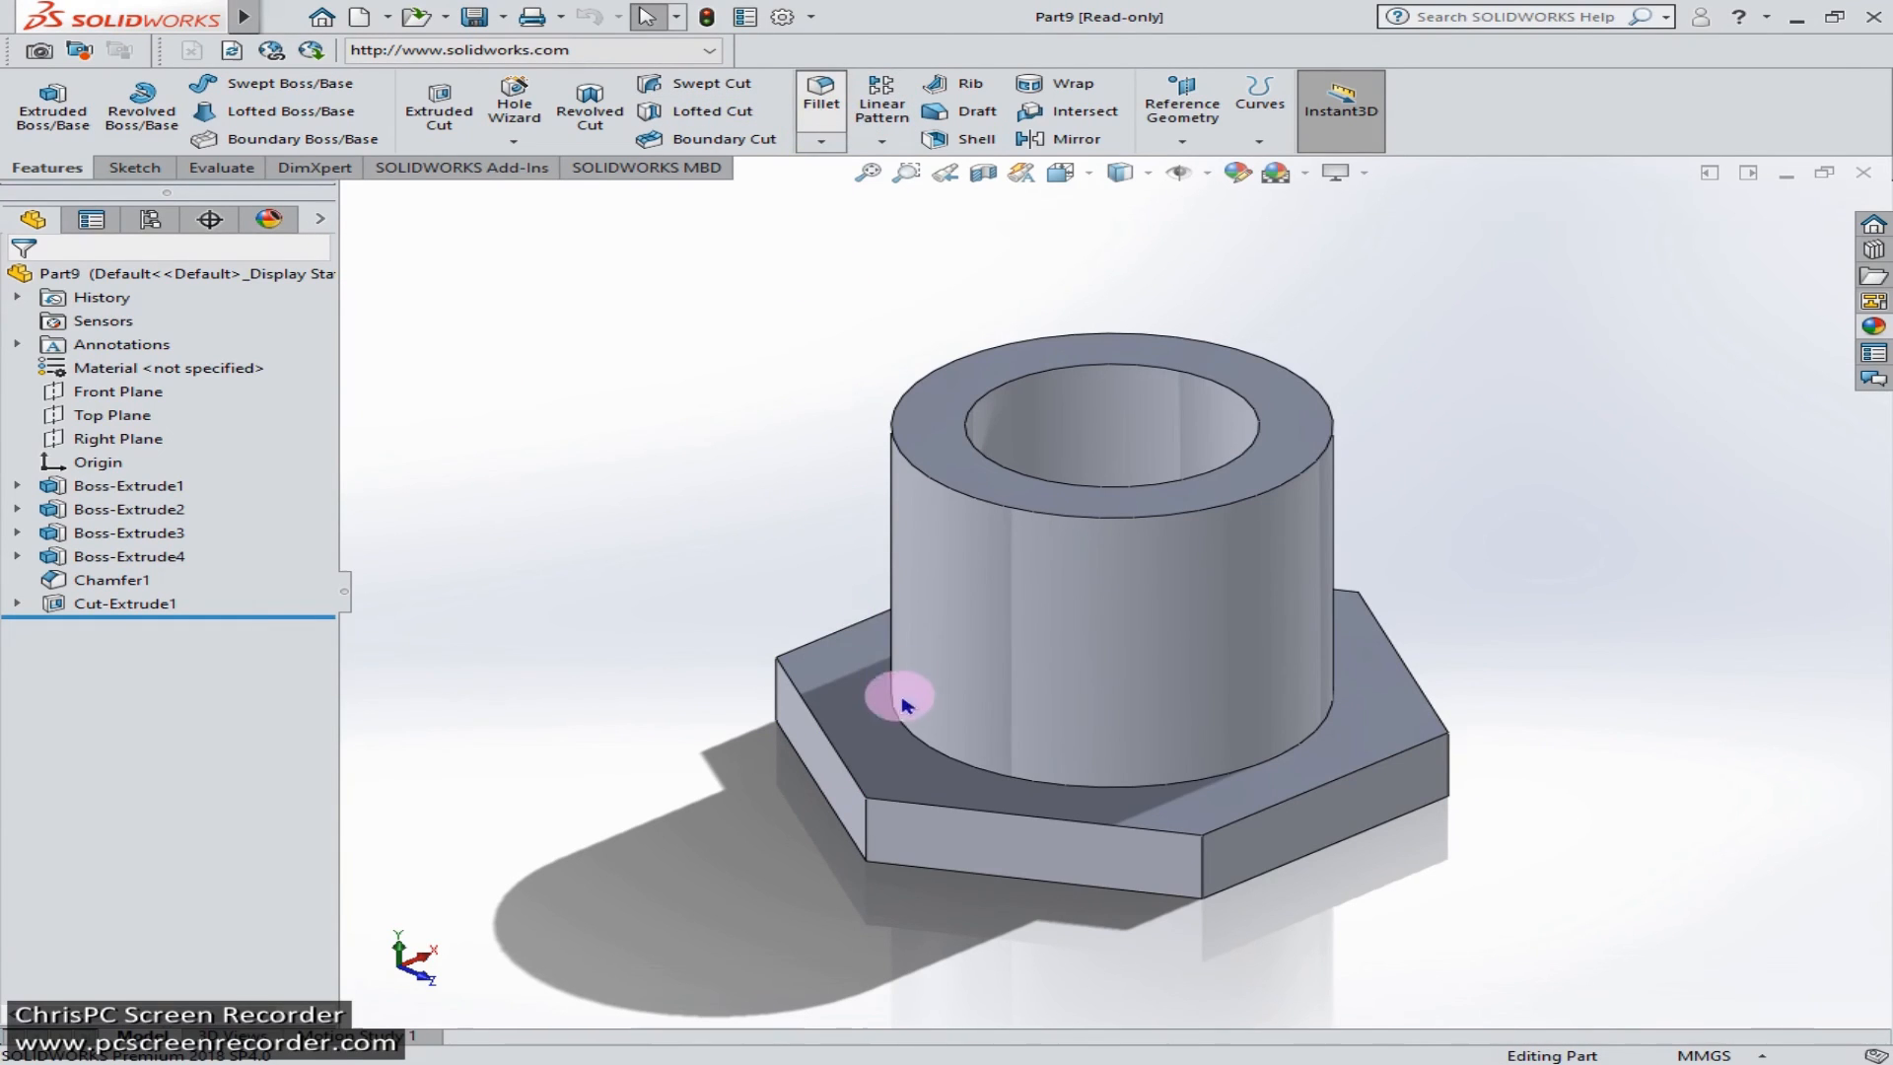
{"action": "left_click", "coordinate": [904, 732]}
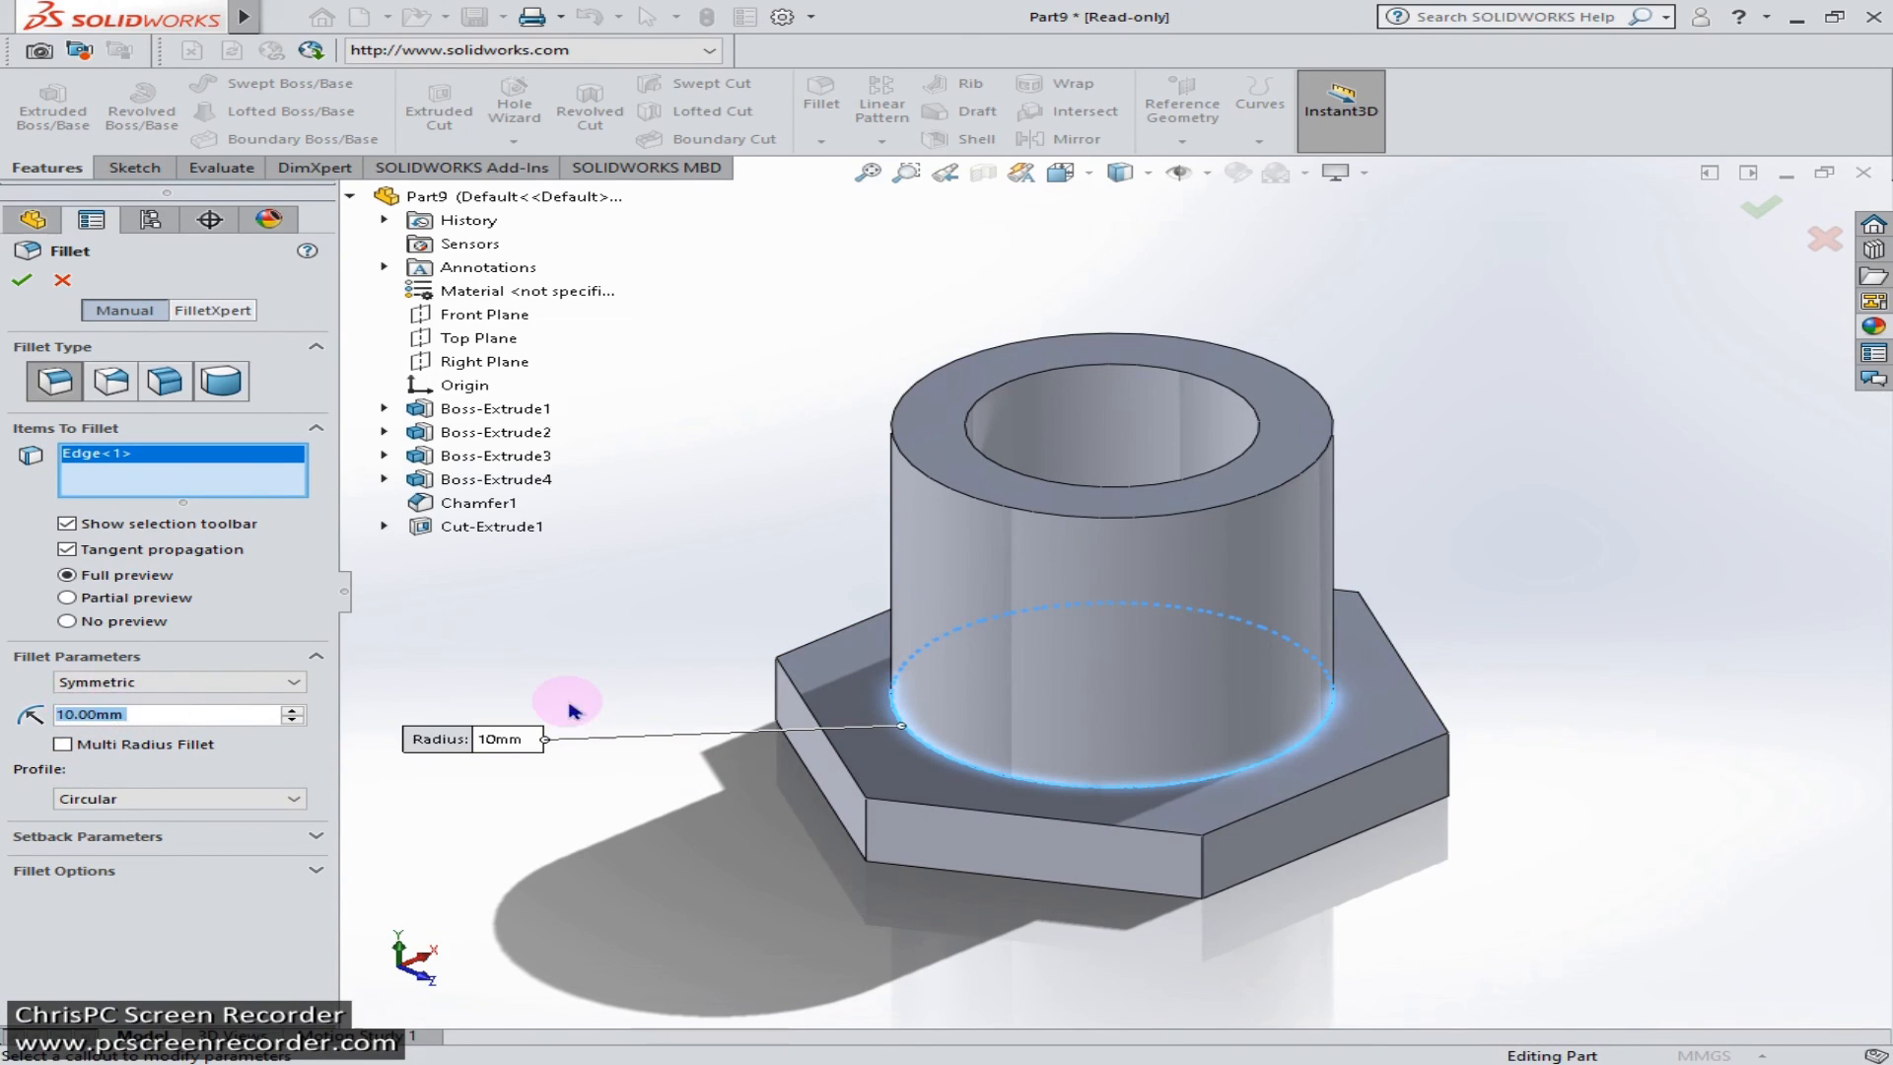
{"action": "type", "text": "4"}
{"action": "key", "text": "Return"}
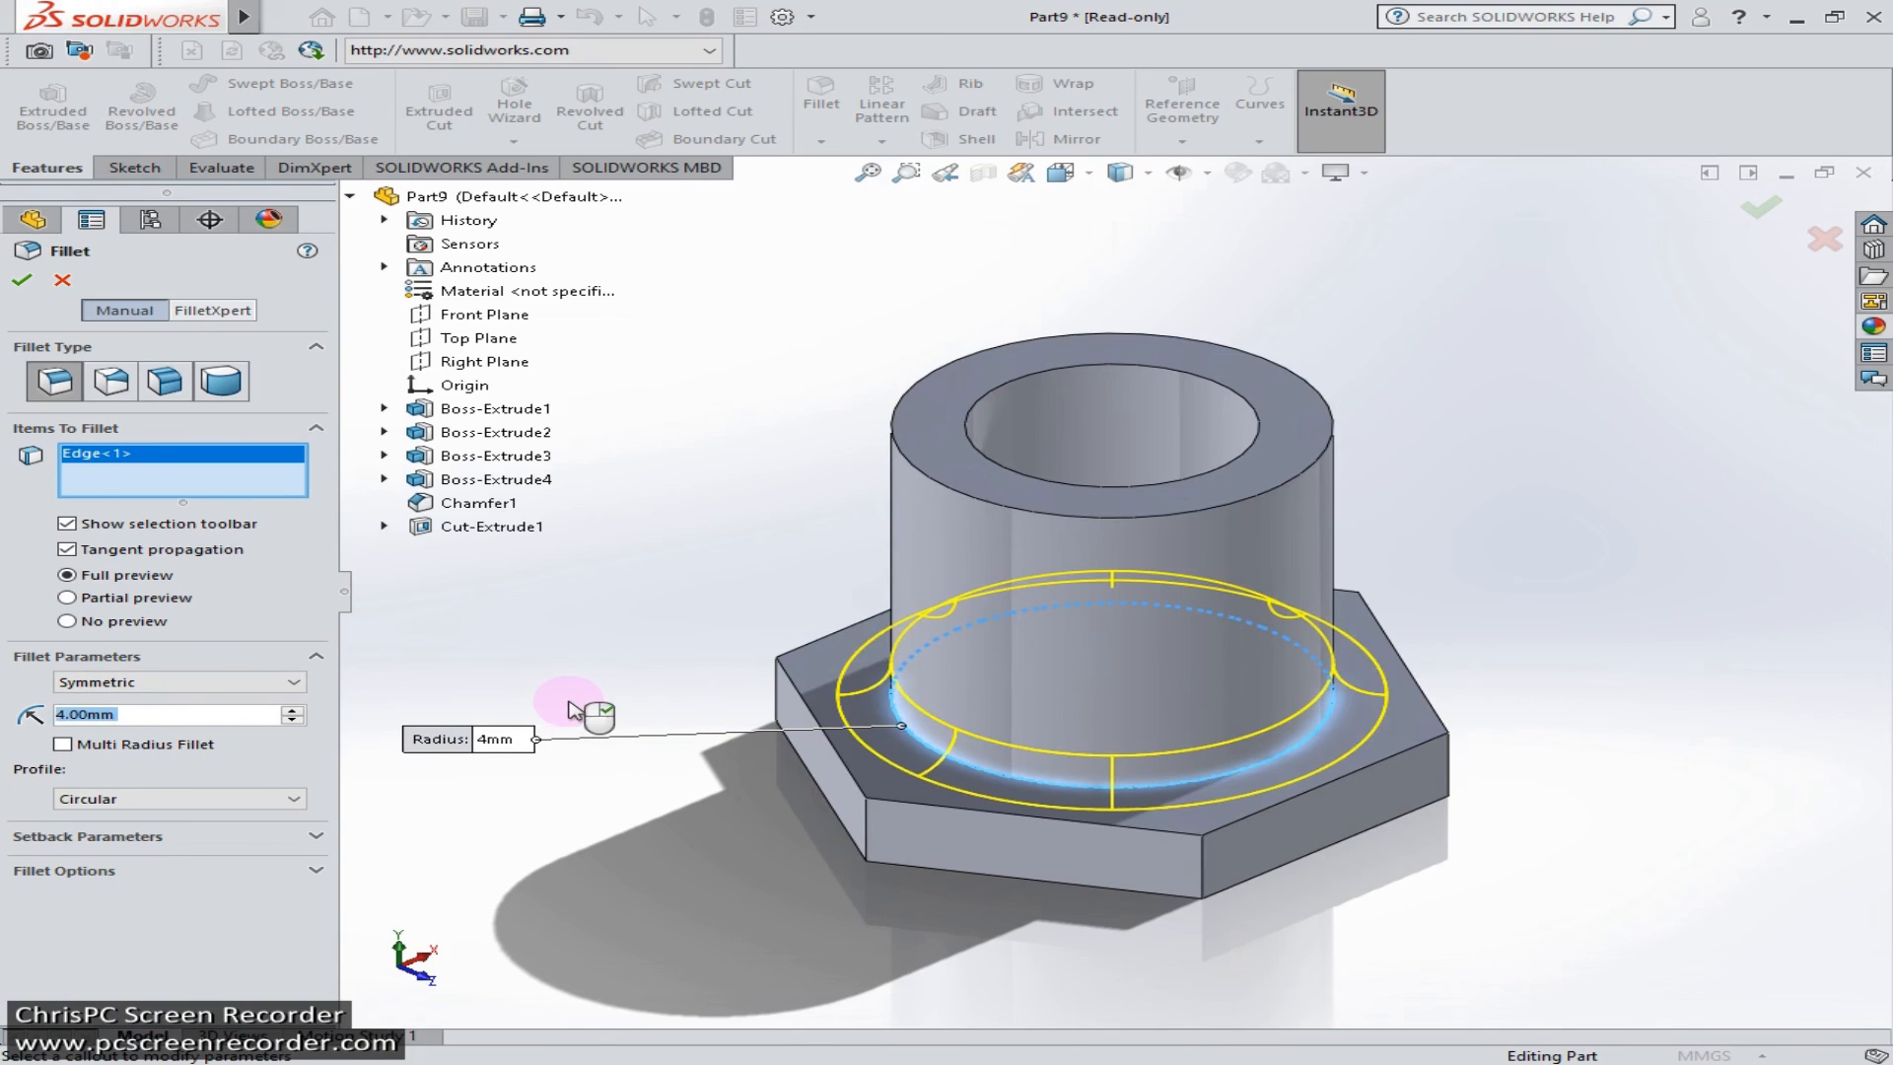
{"action": "left_click", "coordinate": [27, 281]}
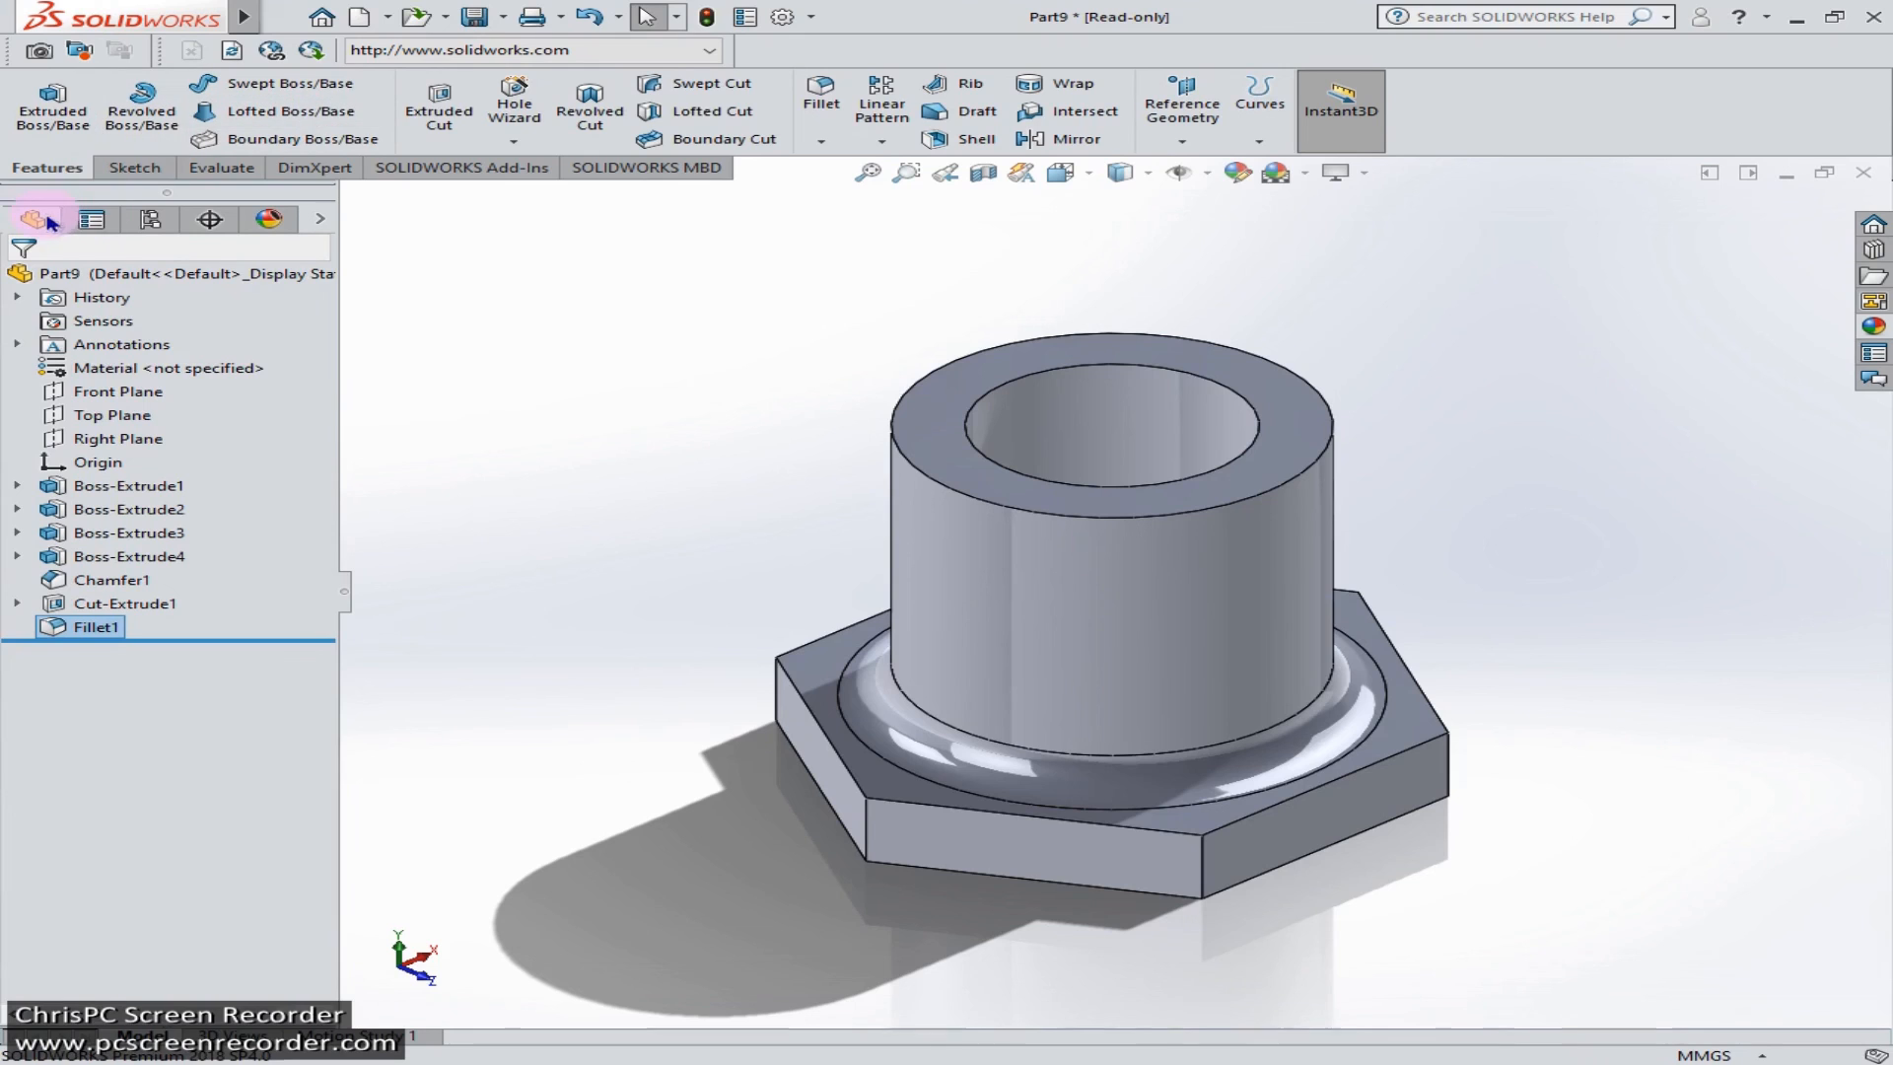
{"action": "left_click", "coordinate": [1686, 426]}
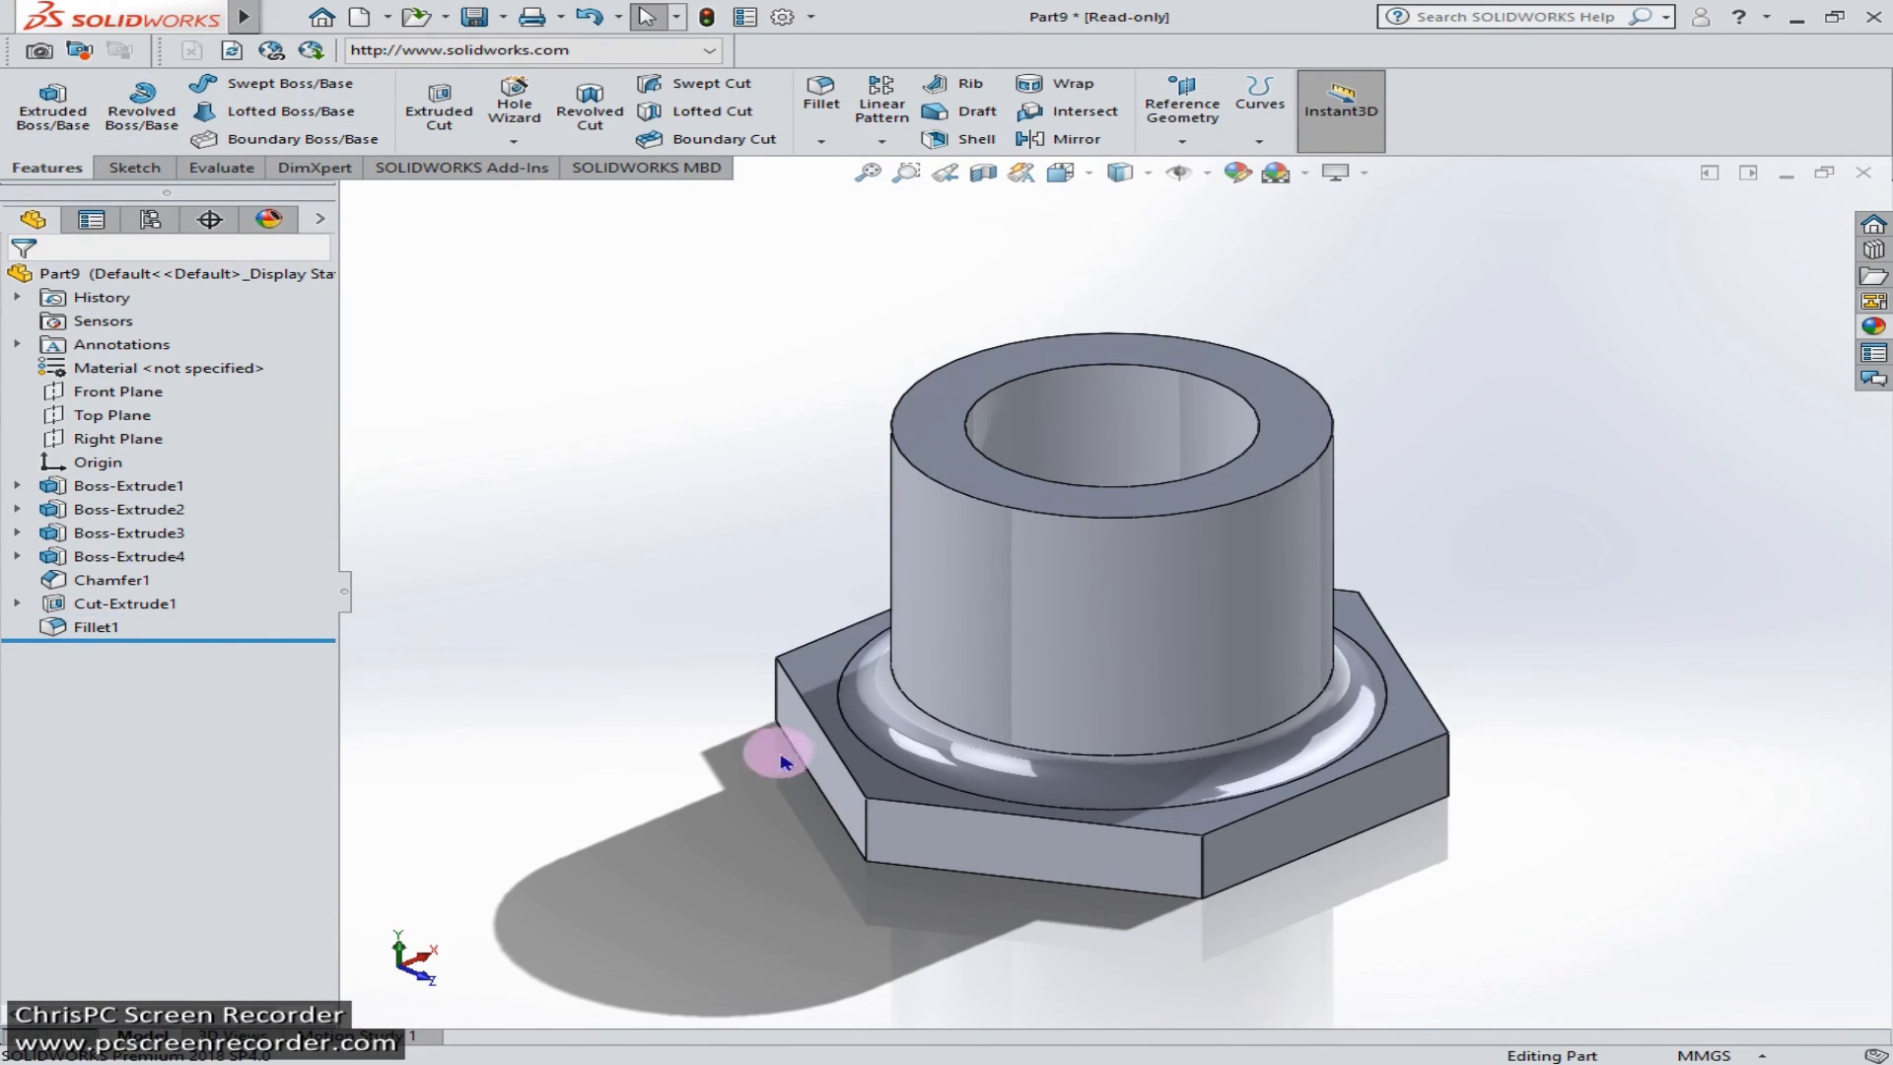